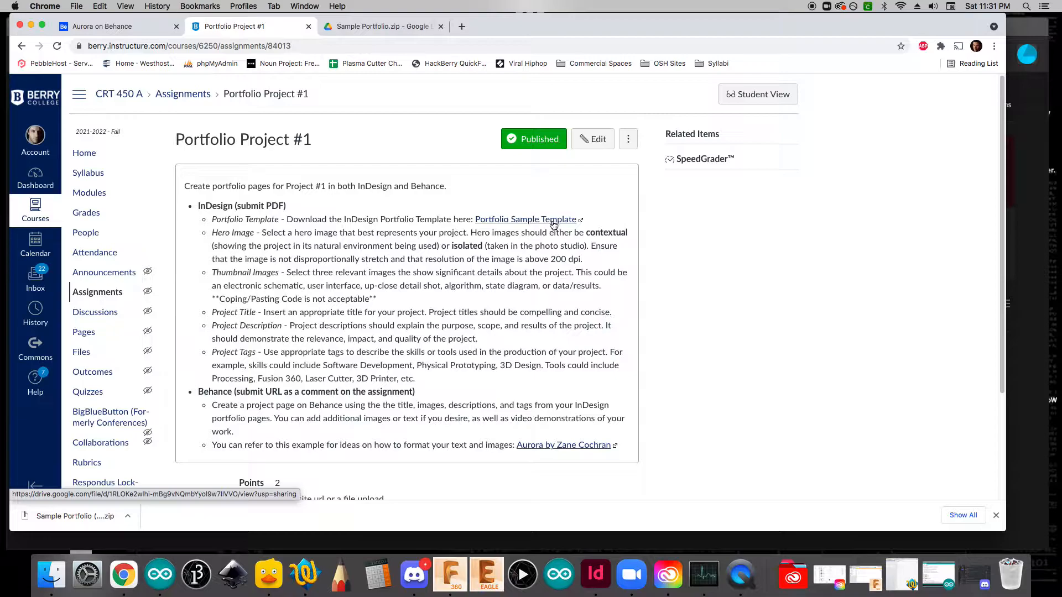
left_click_drag(200, 140, 303, 145)
left_click(337, 184)
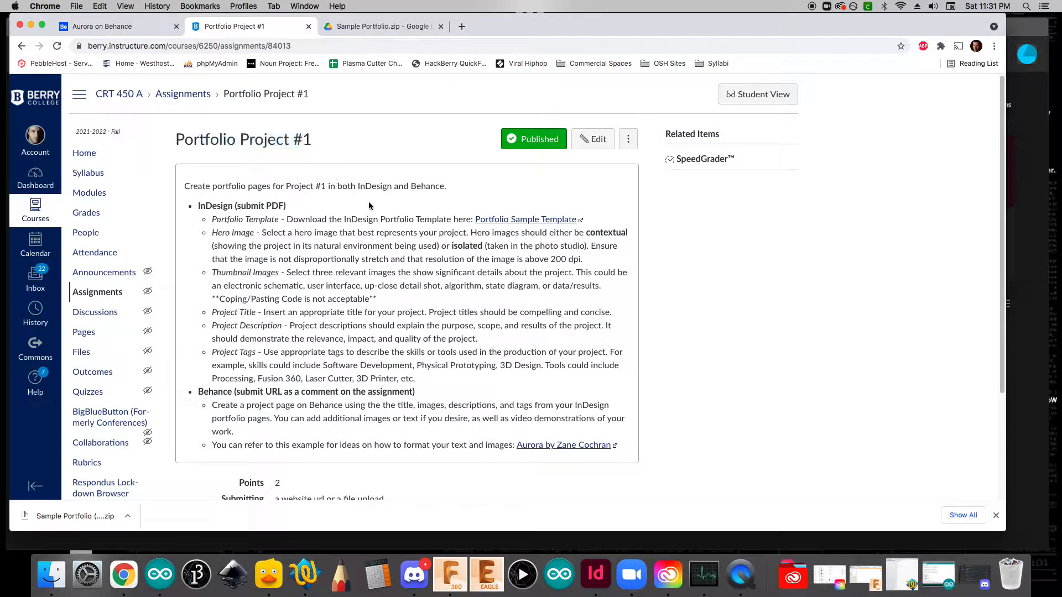
Extract the downloaded archive Sample Portfolio (1).zip in the Downloads folder
left_click_drag(1061, 109, 213, 113)
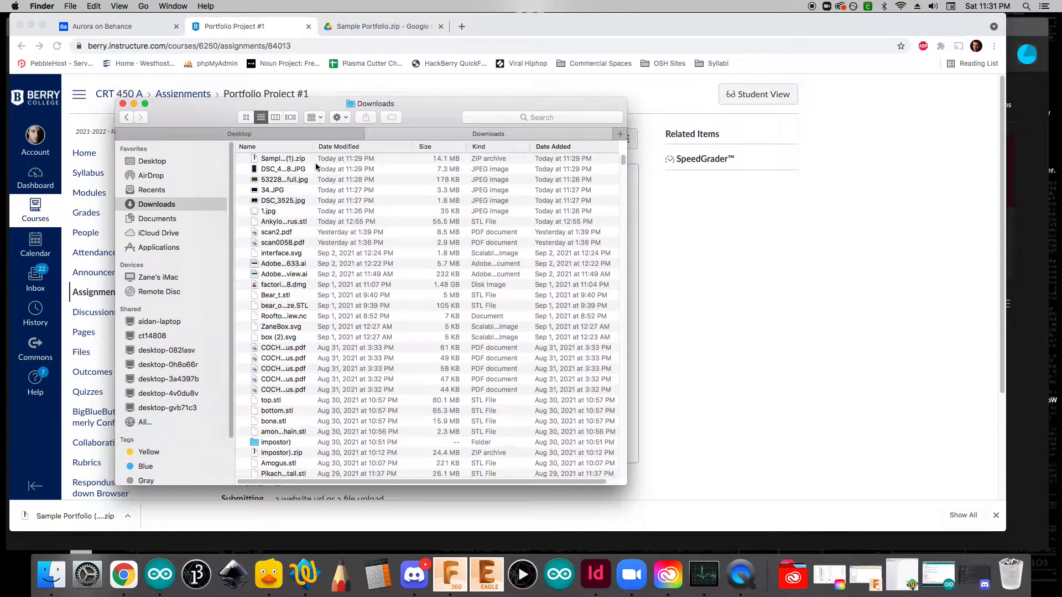
right_click(270, 161)
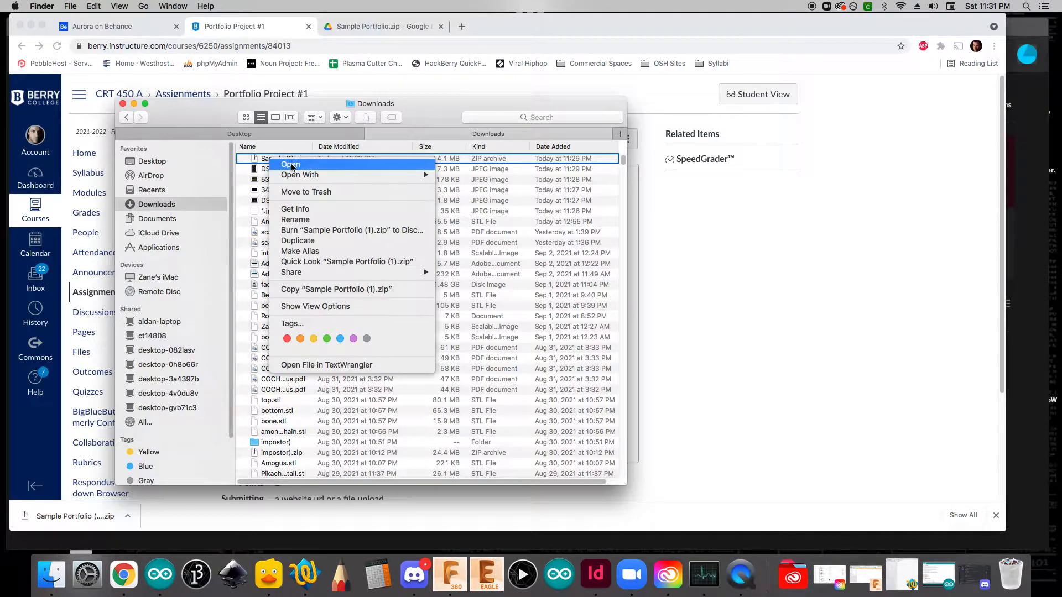
left_click(291, 166)
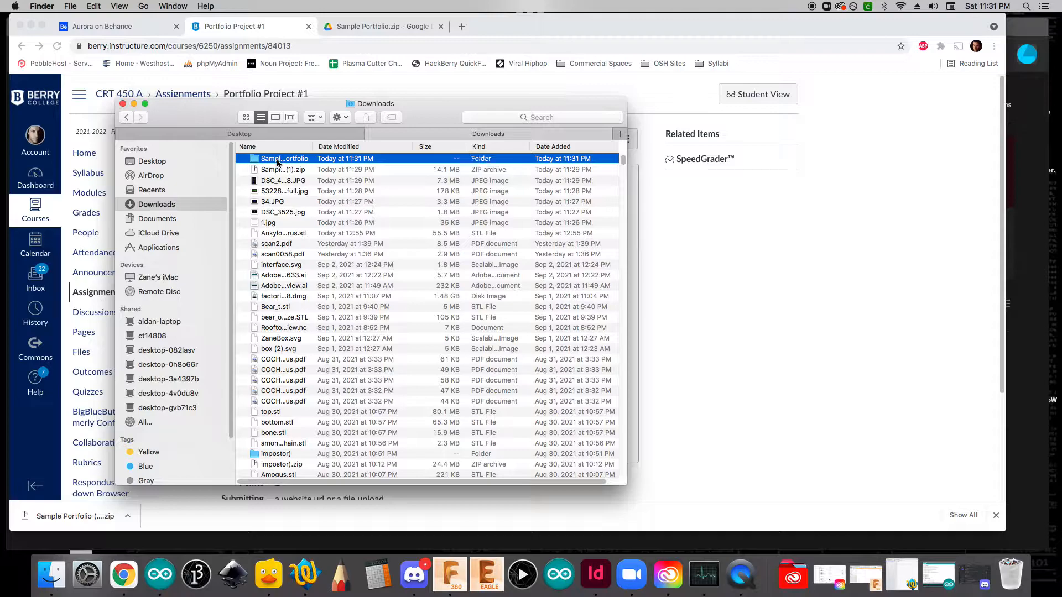
Rename the extracted sample folder to the owner's full name followed by "Portfolio" and open it
left_click(280, 161)
type("Zane Cochran Portfolio")
key("Return")
double_click(292, 160)
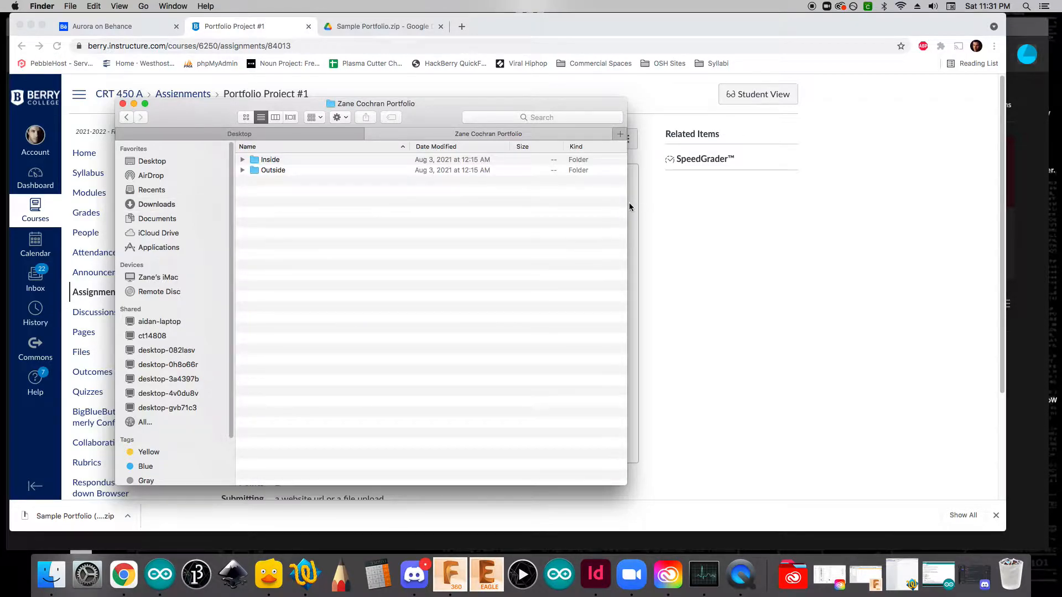
Open the Inside folder and rename Sample.indd to the owner's full name without spaces, keeping the .indd extension
left_click(270, 171)
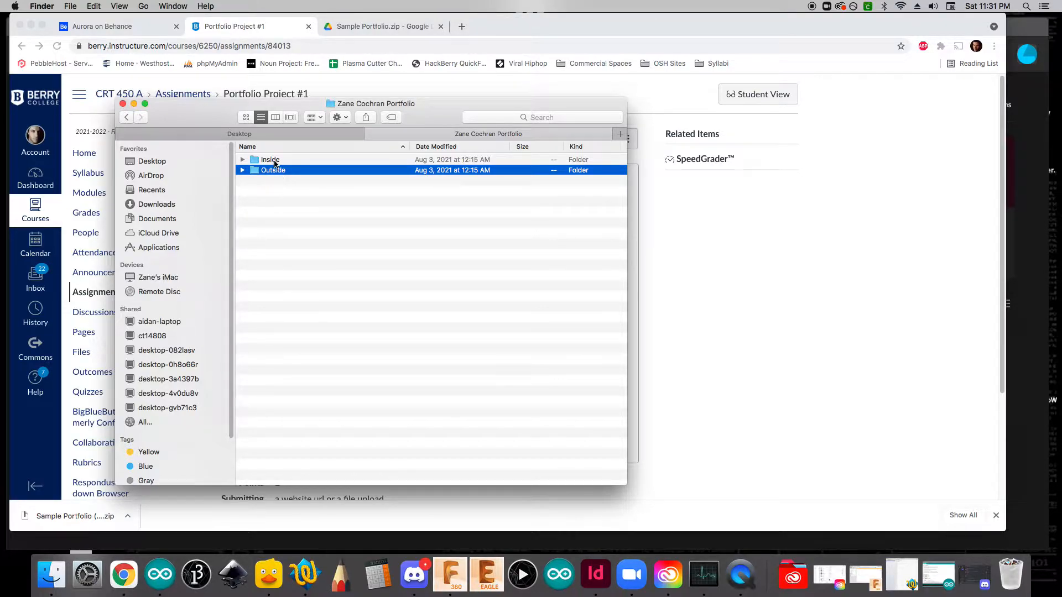
double_click(274, 162)
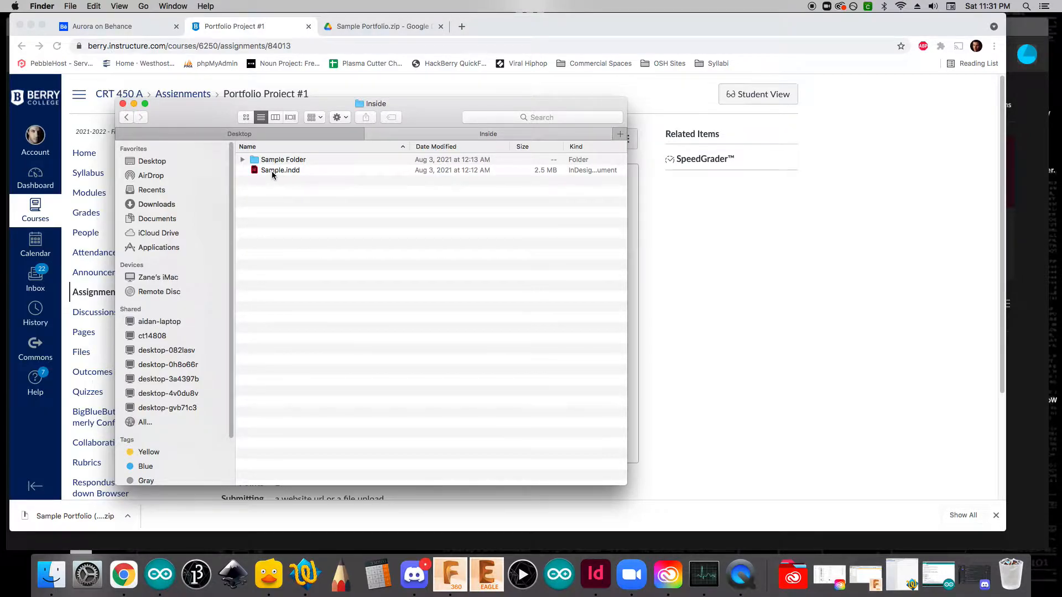
left_click(268, 172)
left_click(270, 171)
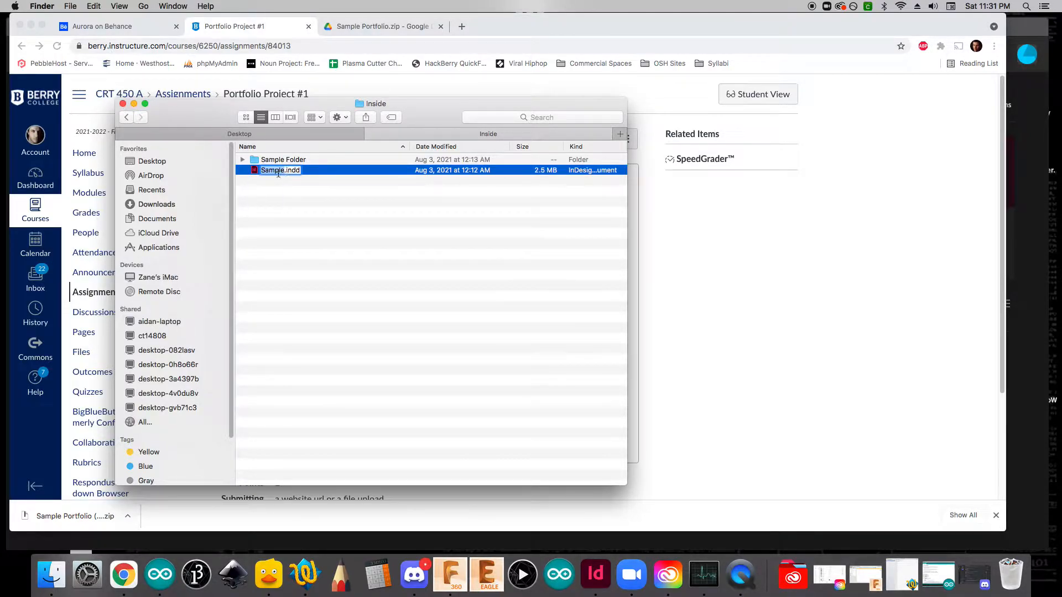
type("ZaneCochran")
key("Return")
left_click(293, 188)
Switch to InDesign, open the renamed .indd document from the portfolio's Inside folder in Downloads, and dismiss the missing-links notice
left_click(595, 574)
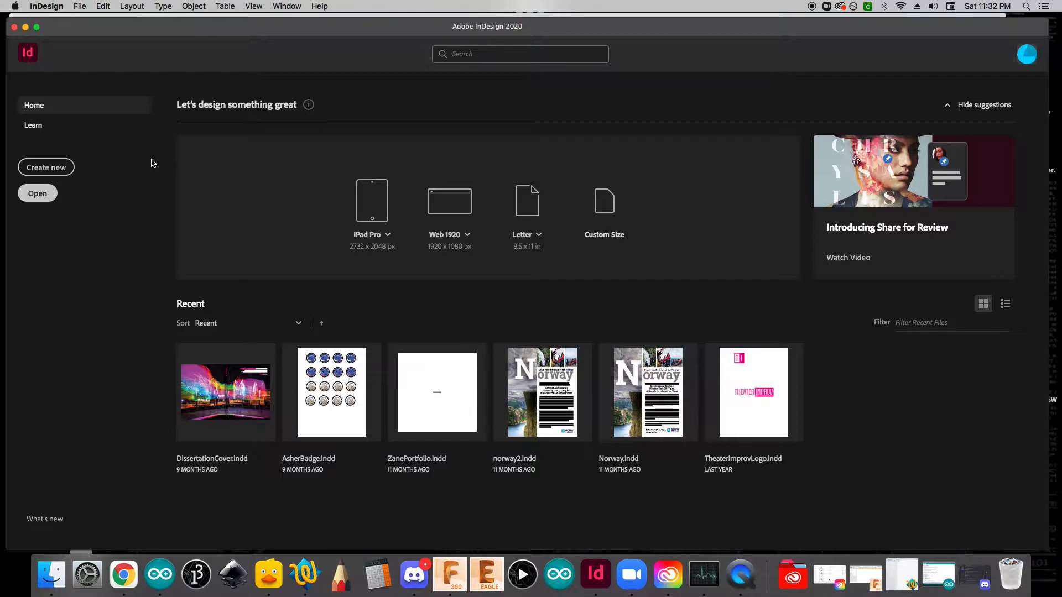
key("super+o")
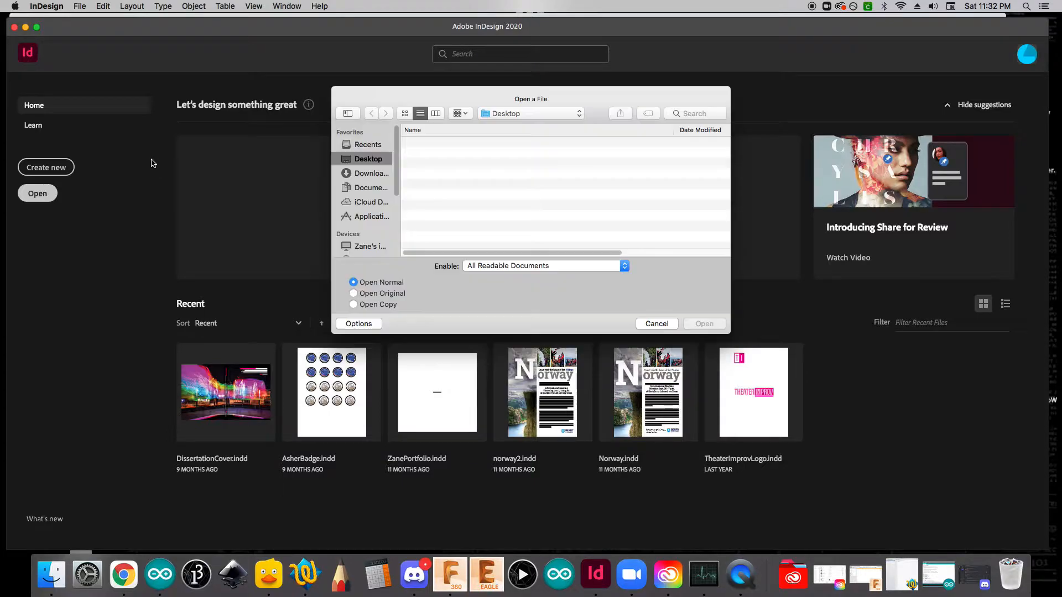
left_click(367, 173)
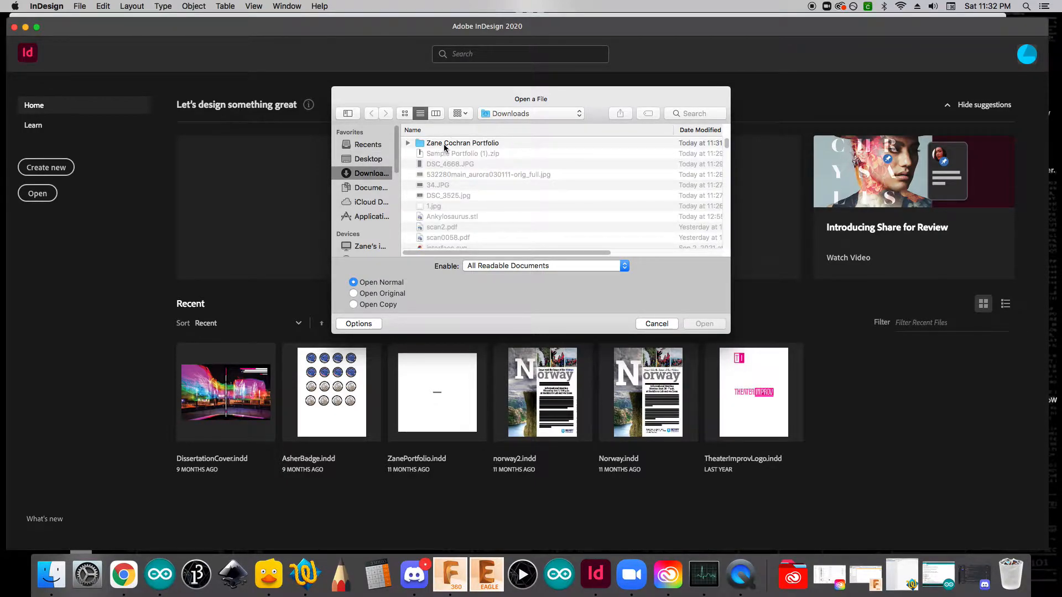
double_click(461, 146)
double_click(439, 145)
left_click(448, 155)
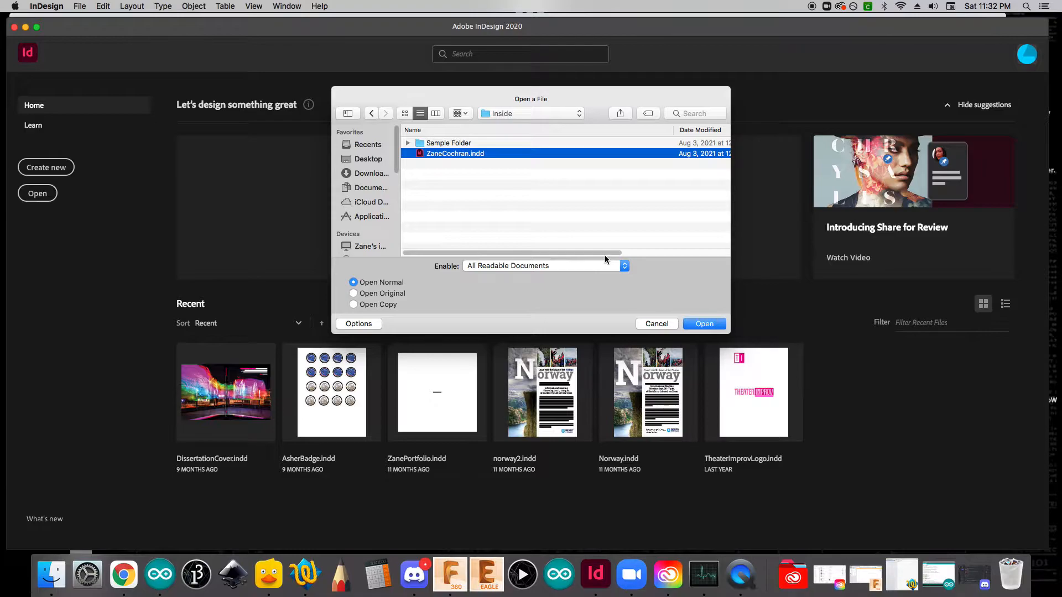
key("Return")
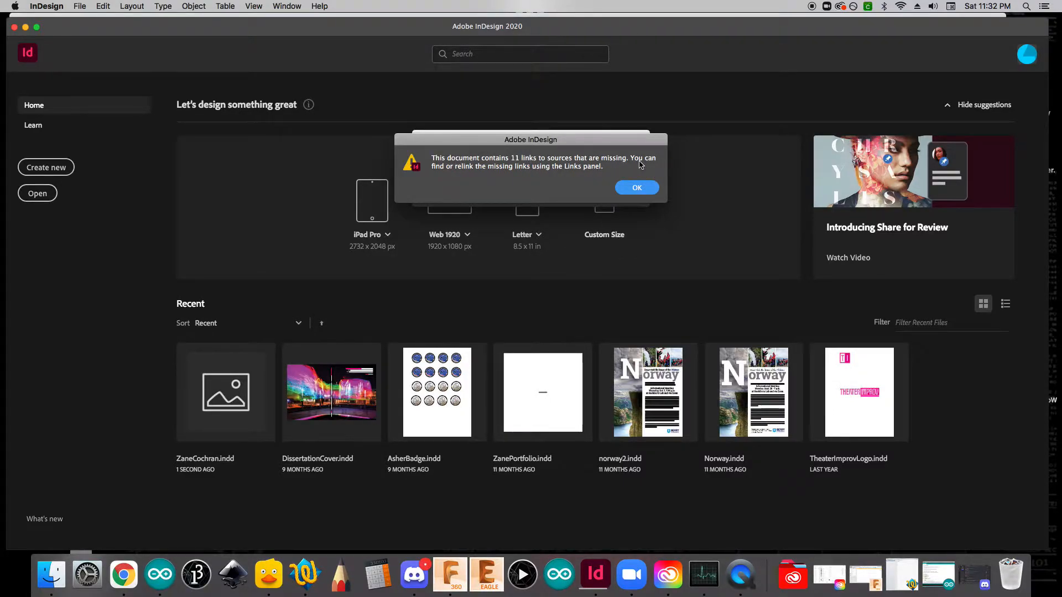
left_click(639, 188)
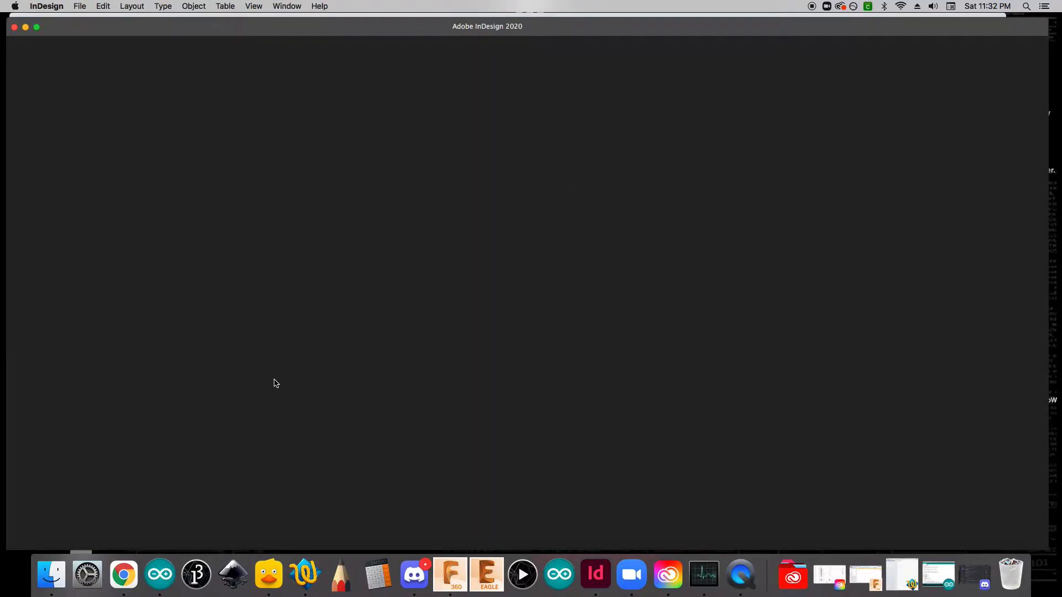
Bring the portfolio document back to the front and collapse the Stroke settings so the quote page is unobstructed
left_click(51, 575)
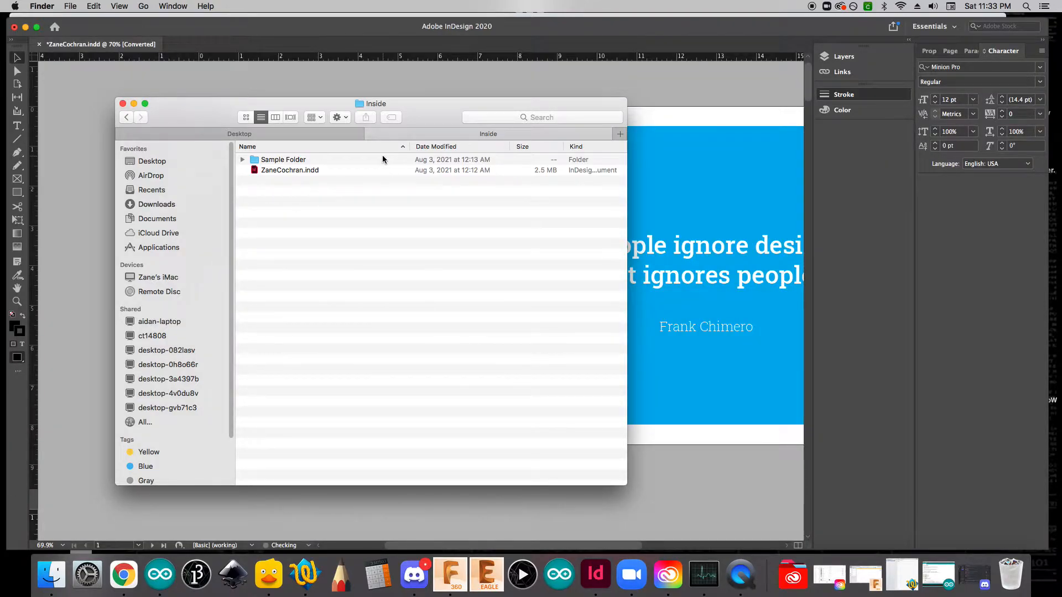
left_click(450, 74)
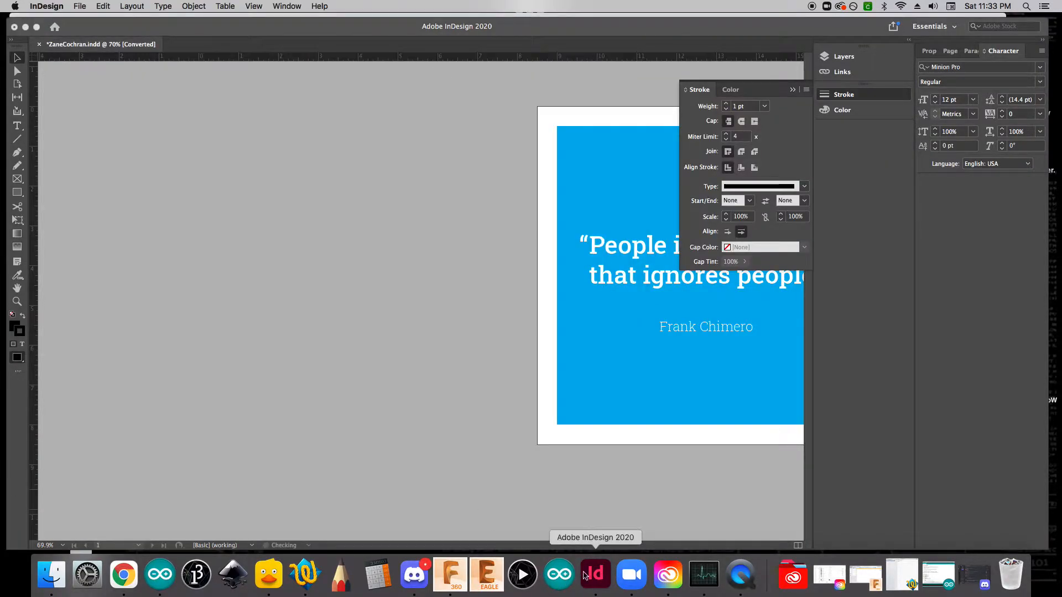
left_click_drag(411, 546, 465, 548)
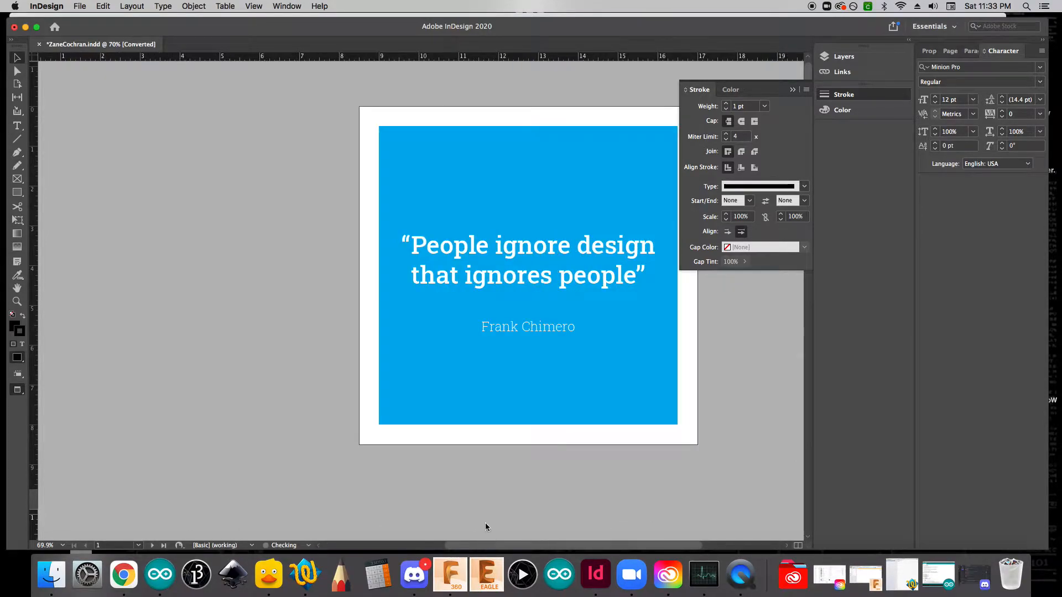
left_click(846, 95)
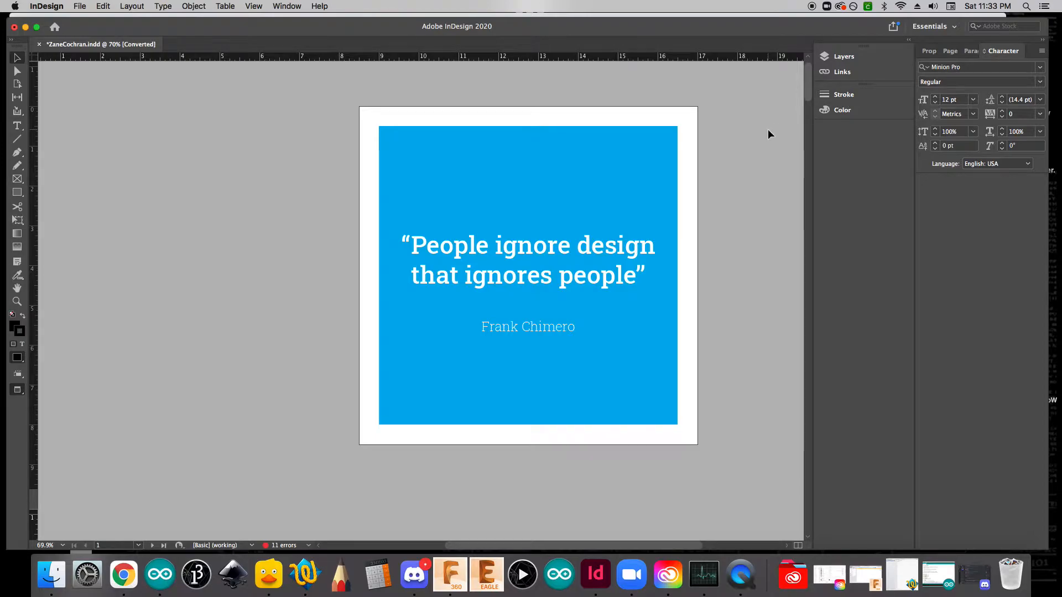
Show the document's page overview and view the introduction and portrait spread on pages 2–3
left_click(951, 53)
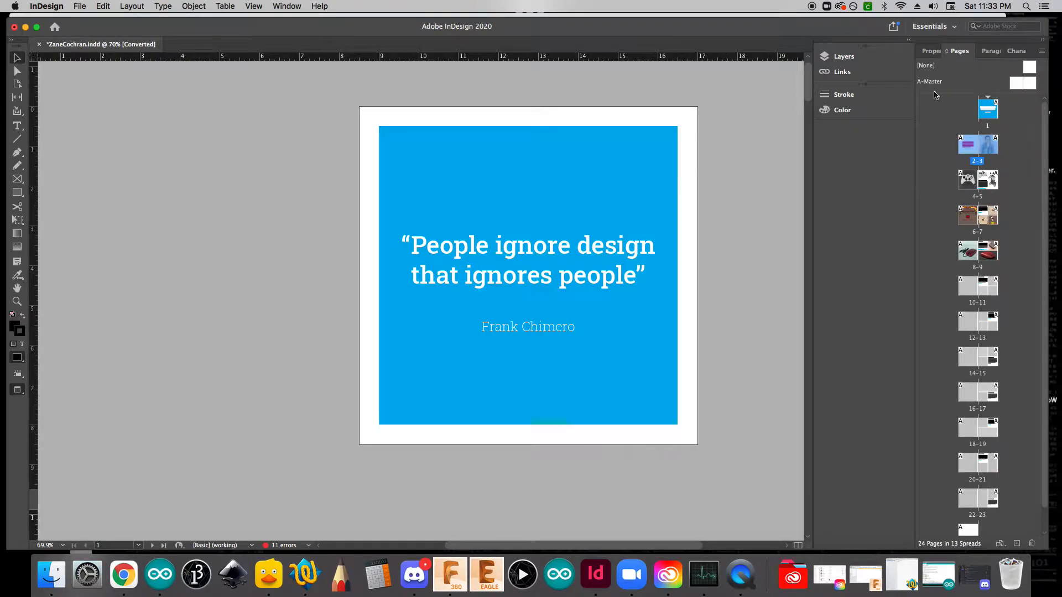
scroll(982, 155, "down", 2)
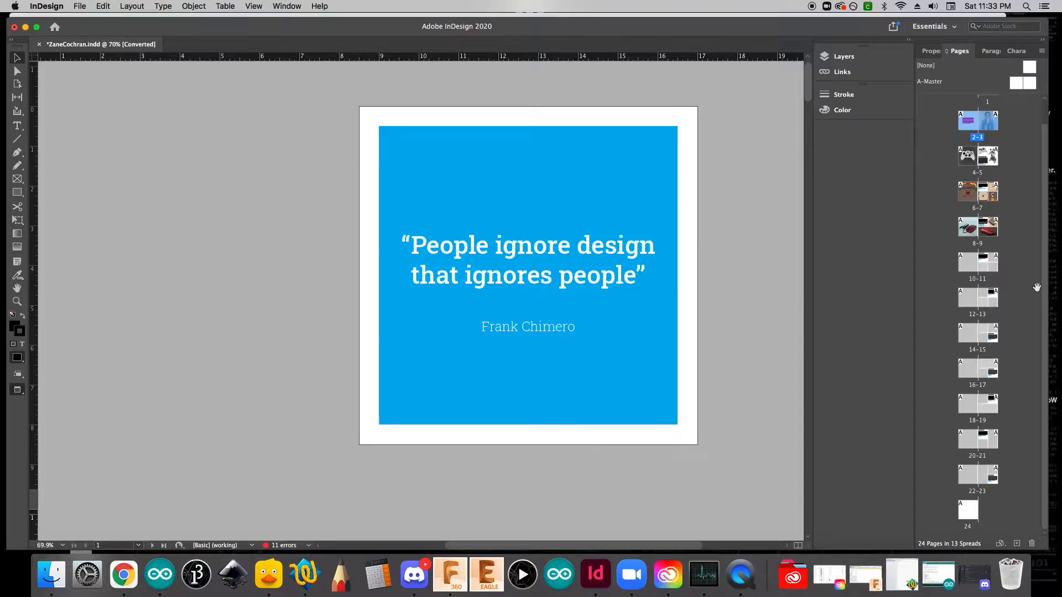
scroll(1003, 169, "up", 2)
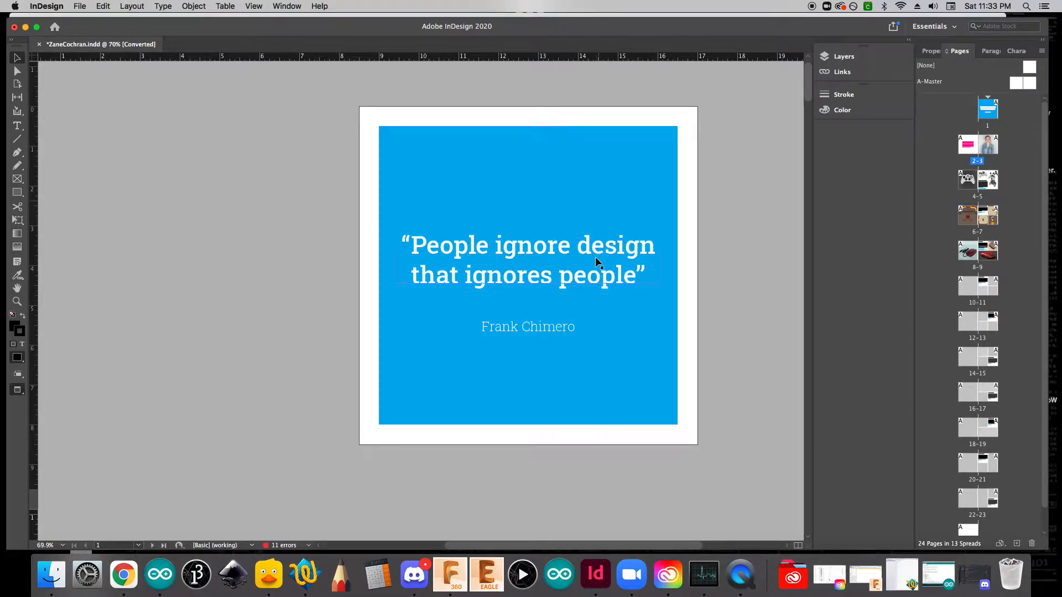
double_click(969, 148)
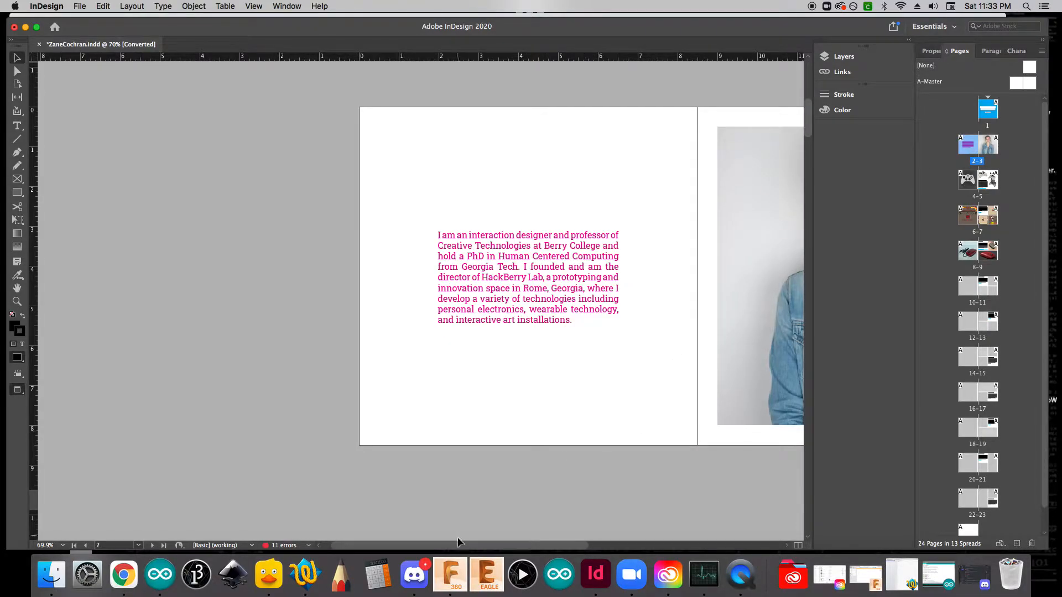
left_click_drag(461, 548, 551, 547)
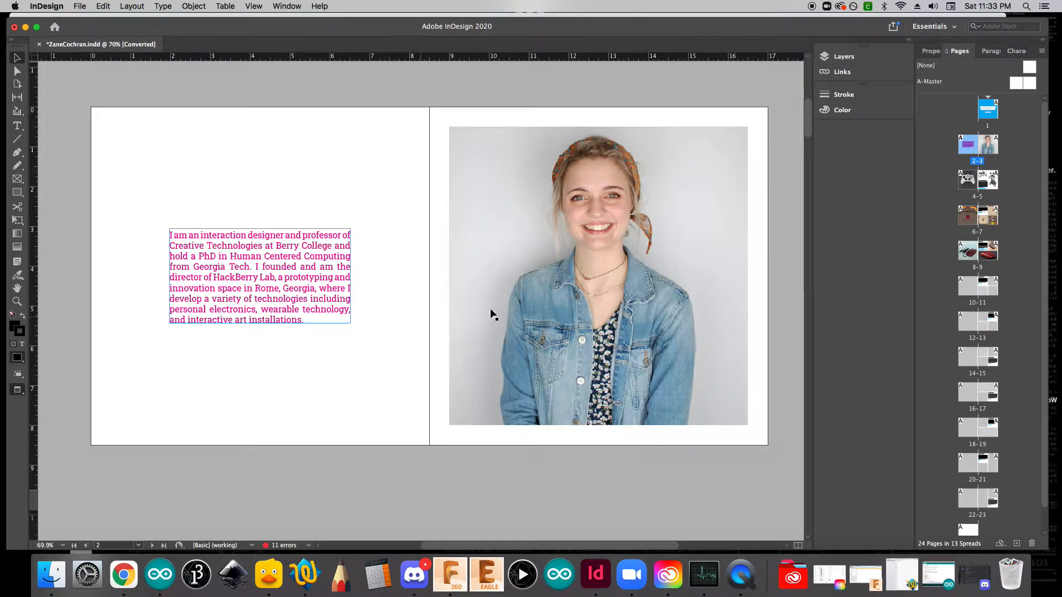
Examine the Fusion Controller spread on pages 4–5 along with the following sample projects and placeholder layouts
double_click(970, 187)
double_click(992, 187)
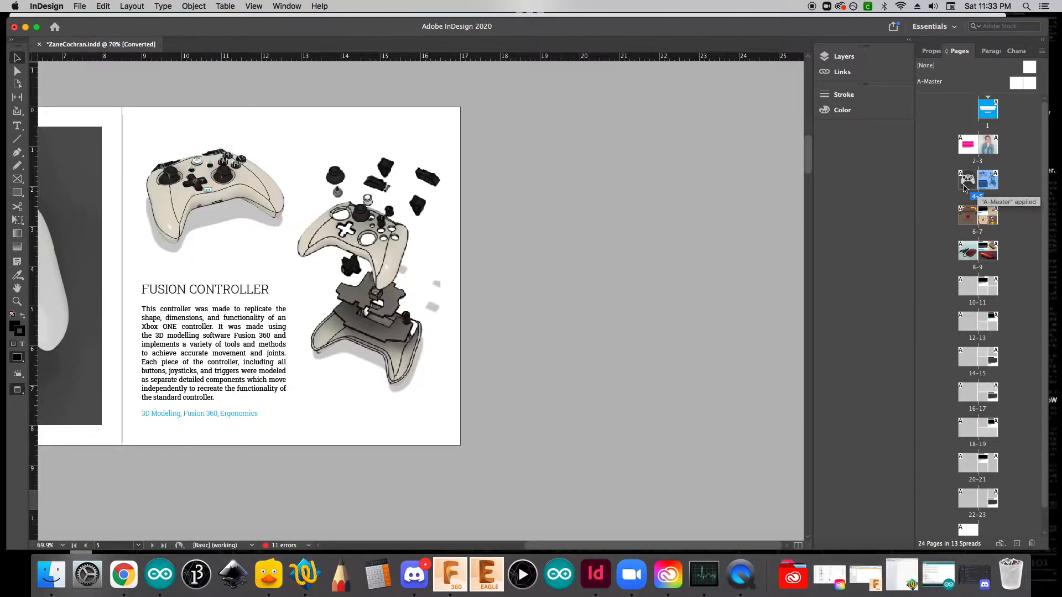
double_click(968, 186)
left_click_drag(436, 549, 462, 549)
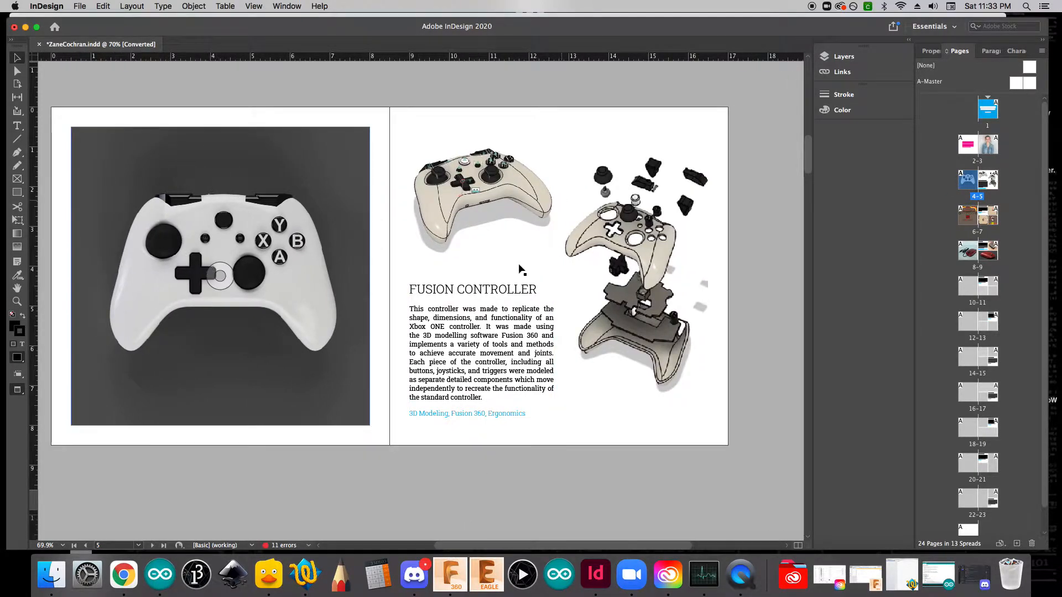
scroll(607, 308, "down", 20)
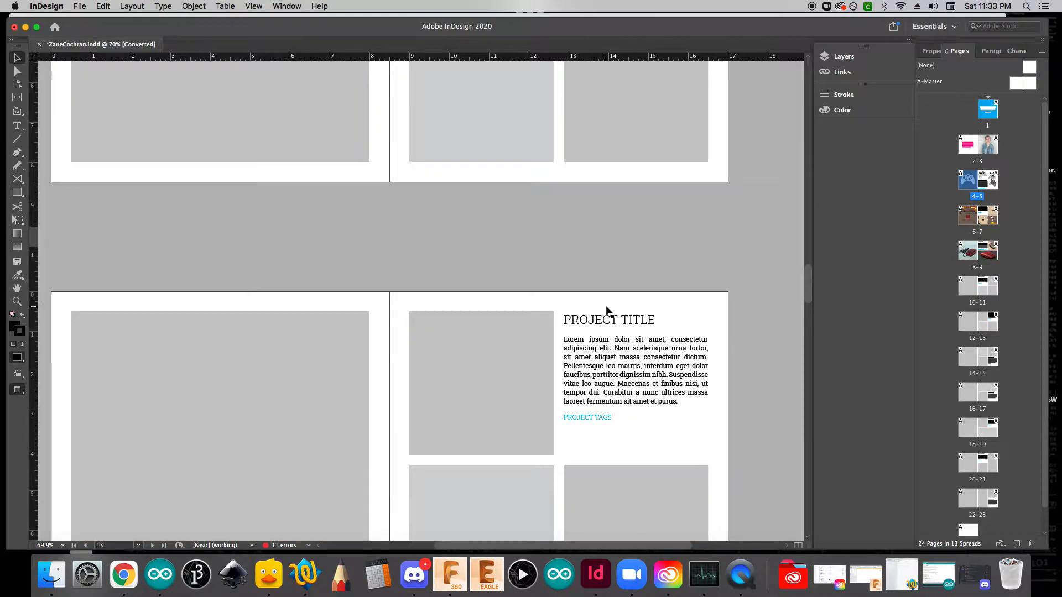
scroll(523, 364, "up", 20)
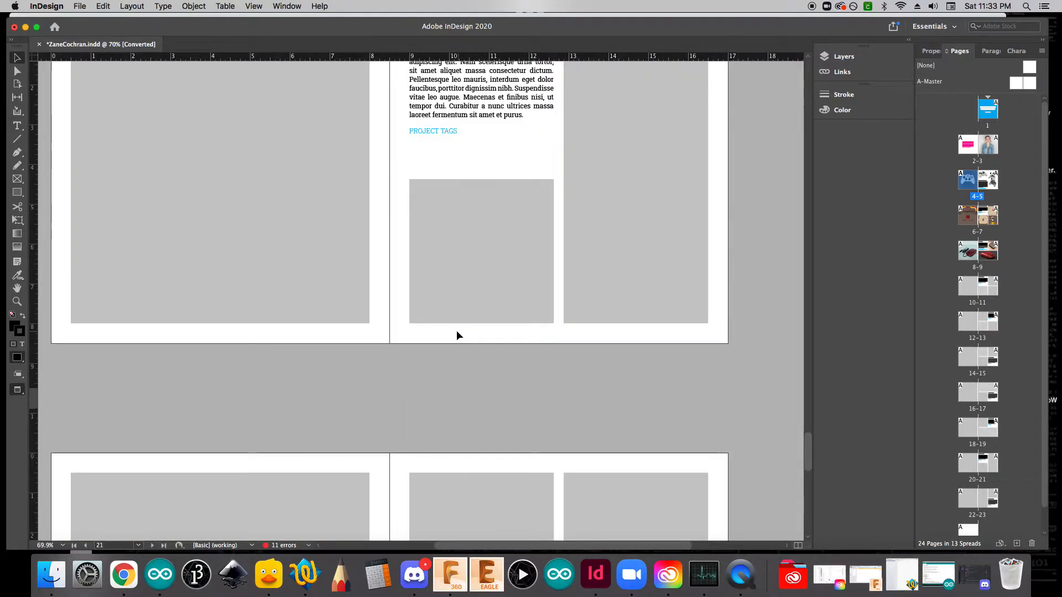
scroll(470, 323, "up", 3)
scroll(469, 322, "down", 8)
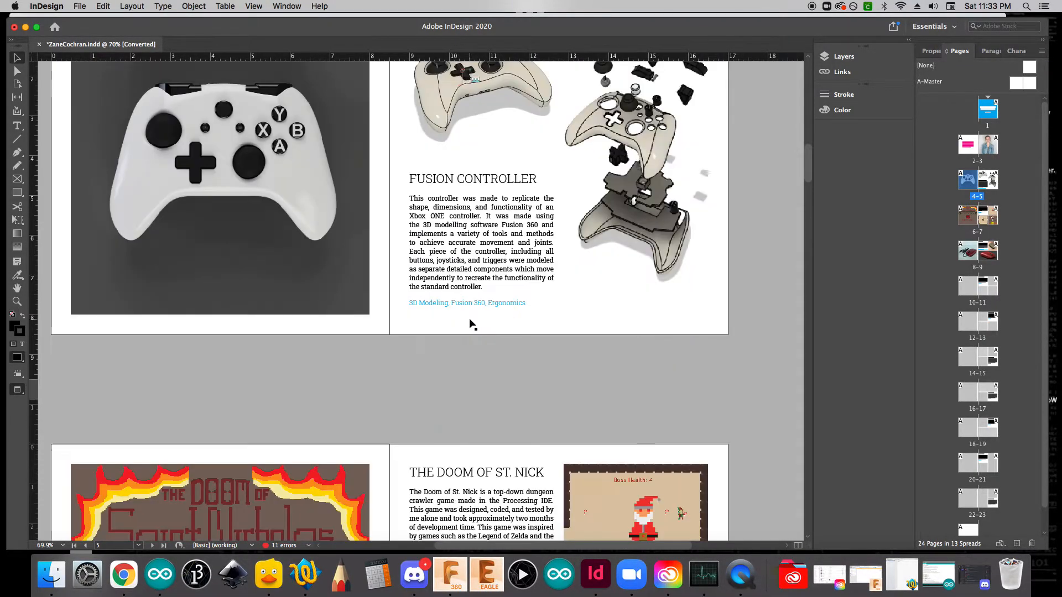
scroll(384, 256, "up", 3)
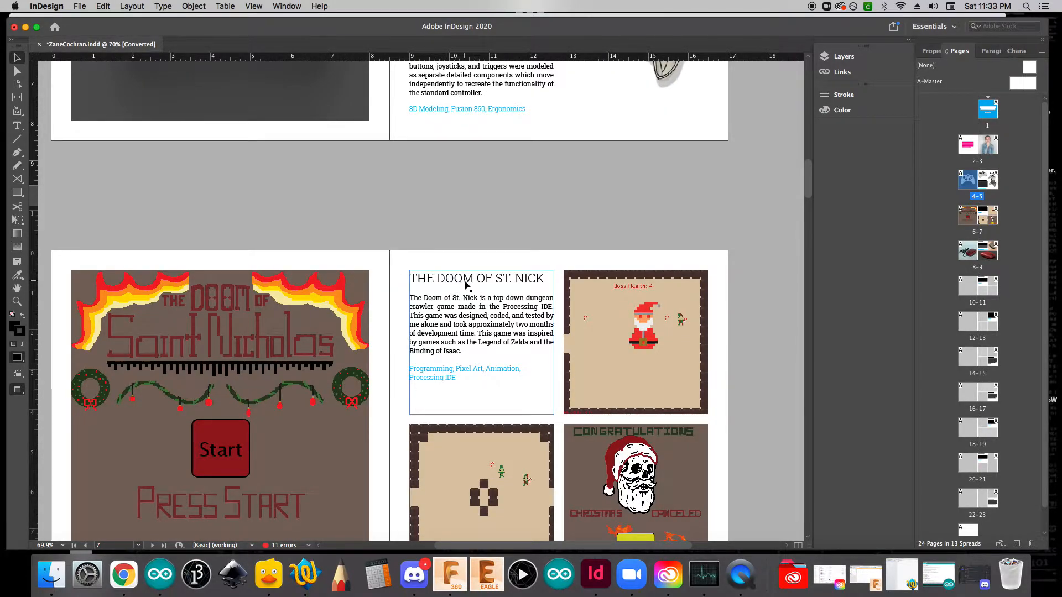
scroll(465, 283, "up", 20)
scroll(464, 285, "down", 10)
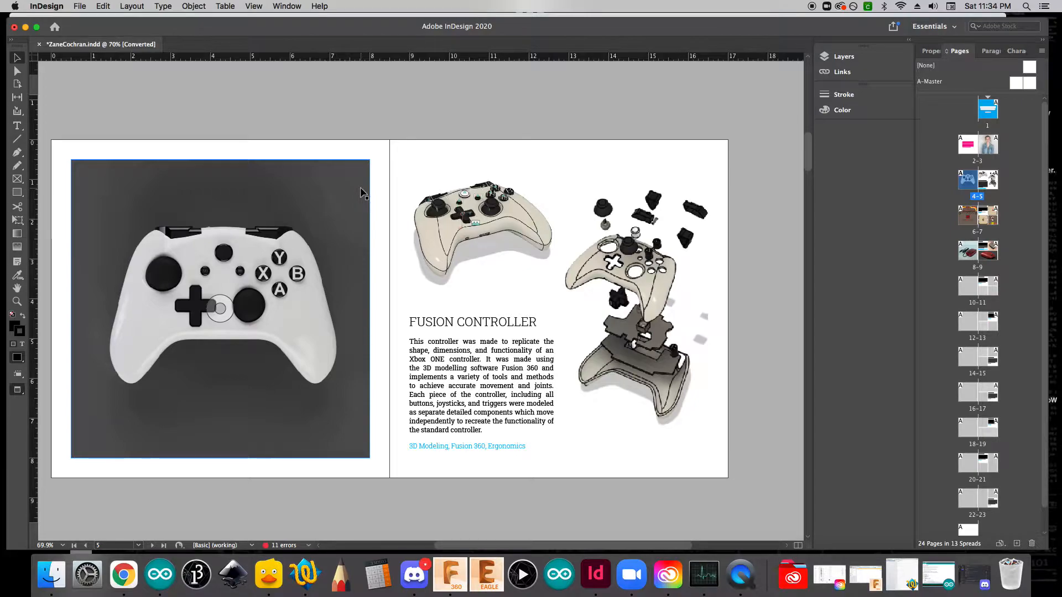
Check the preflight options and display the document's list of linked images to review the missing links
left_click(308, 546)
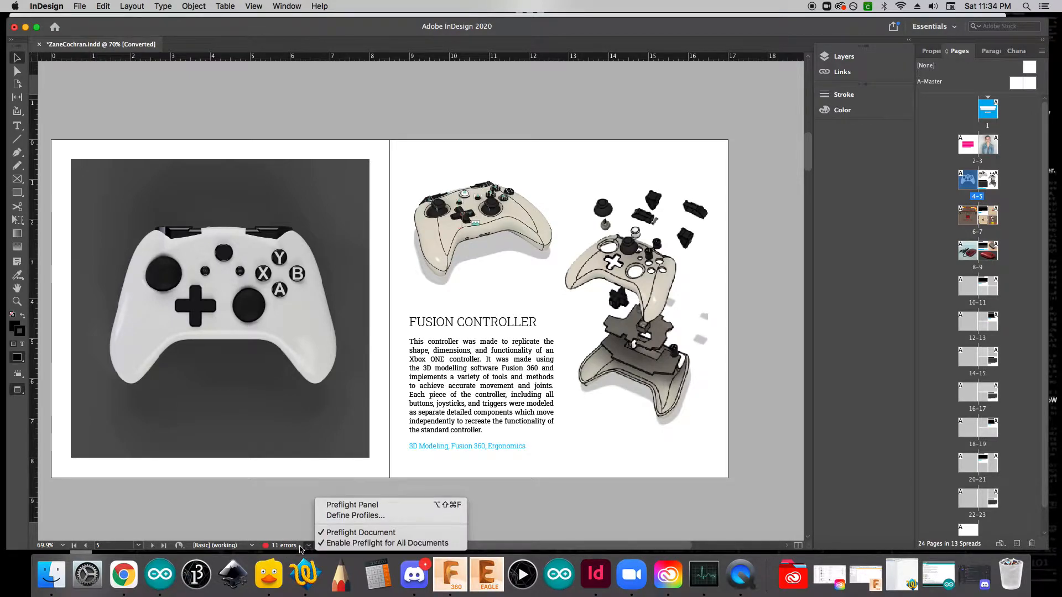
left_click(280, 547)
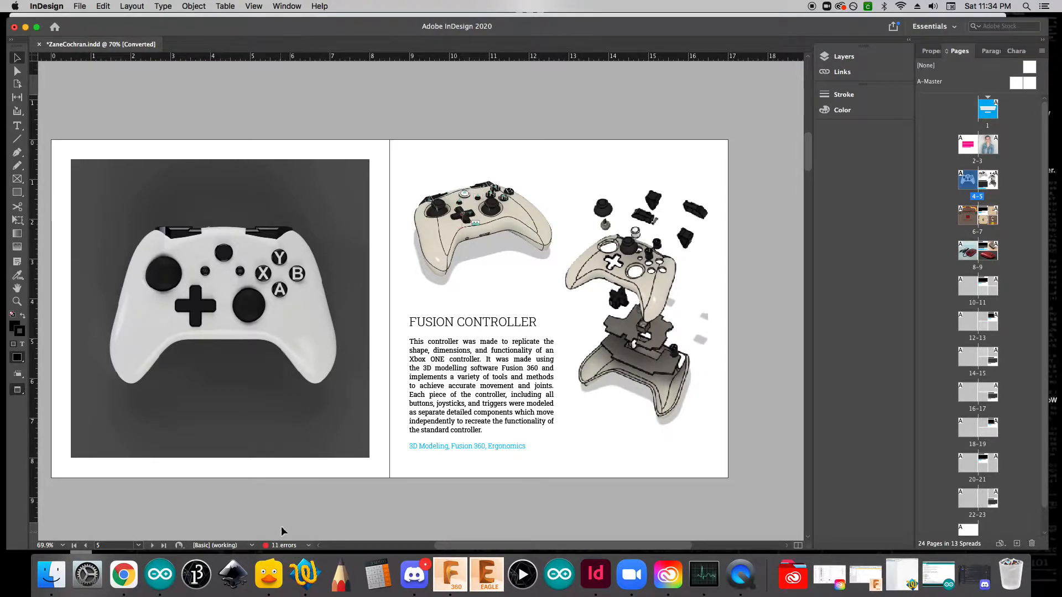
left_click(847, 73)
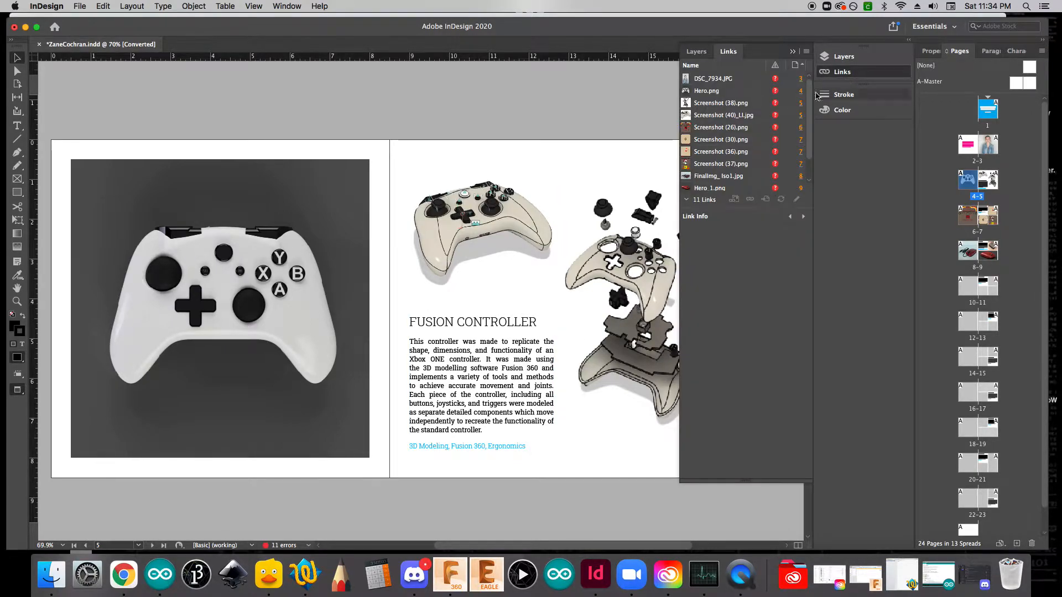
left_click(277, 7)
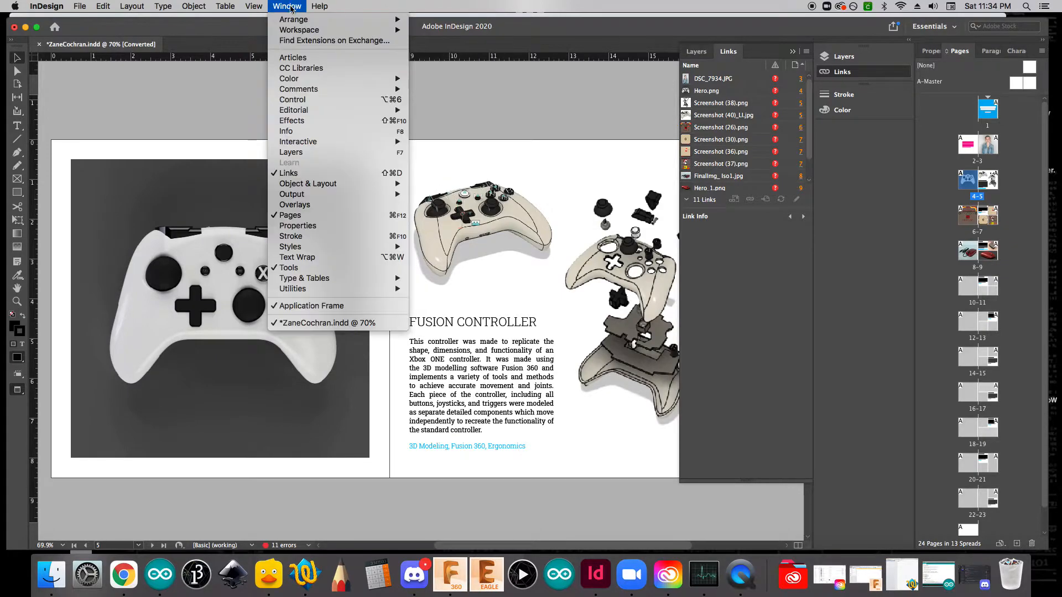
mouse_move(320, 6)
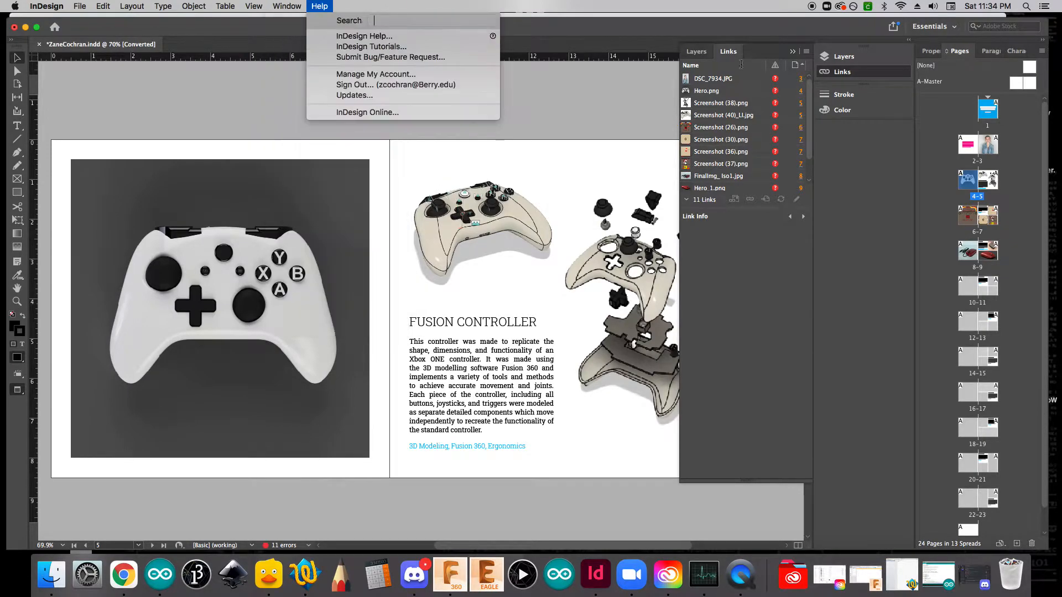
Relink the missing DSC_7934.JPG to the copy in the downloaded portfolio's Sample Folder > Links, with that folder searched for the other missing links
left_click(321, 6)
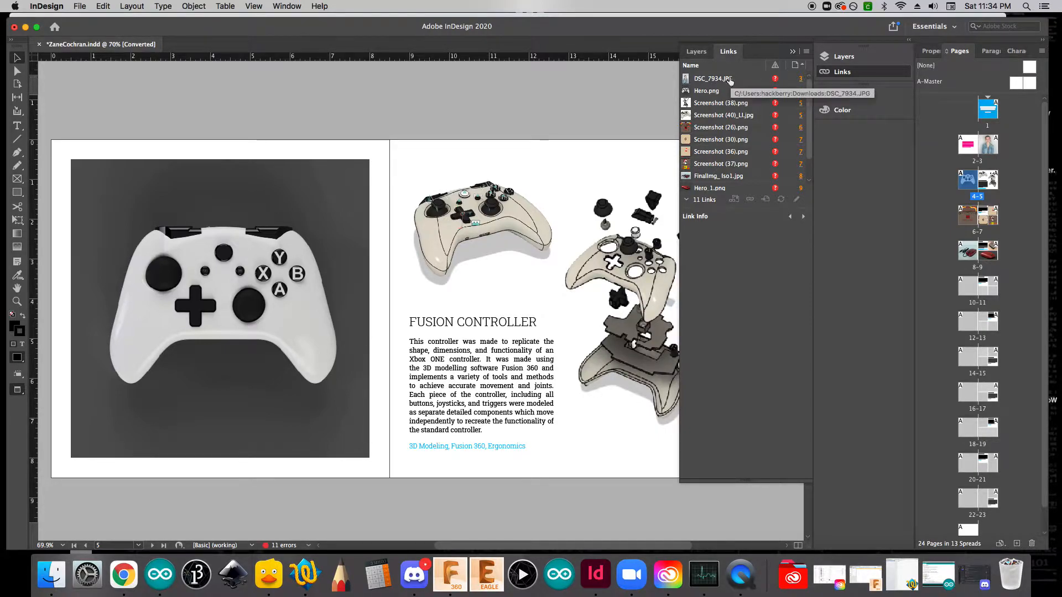
left_click(776, 81)
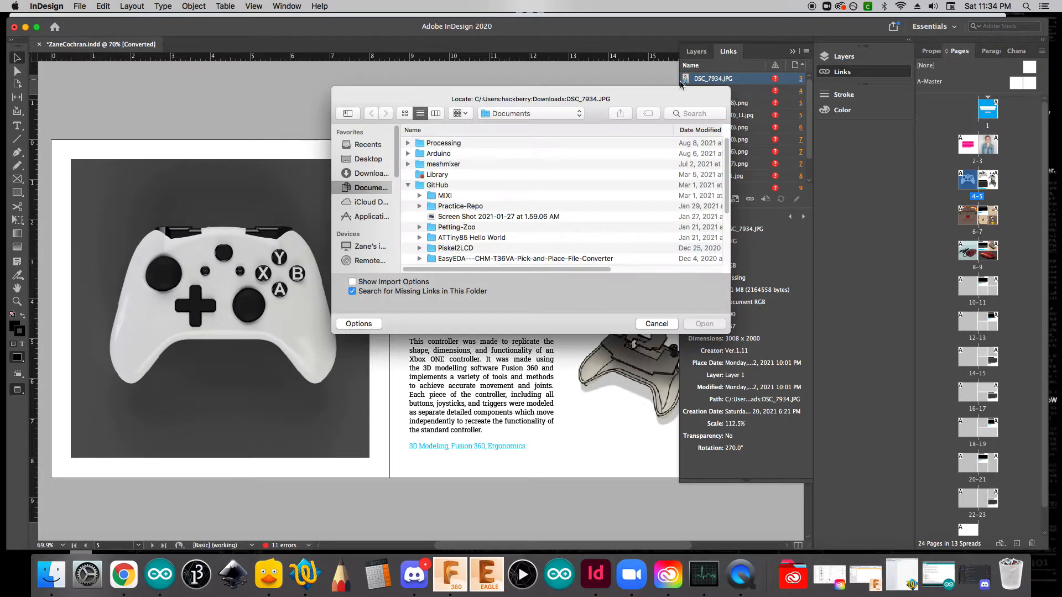
left_click(369, 175)
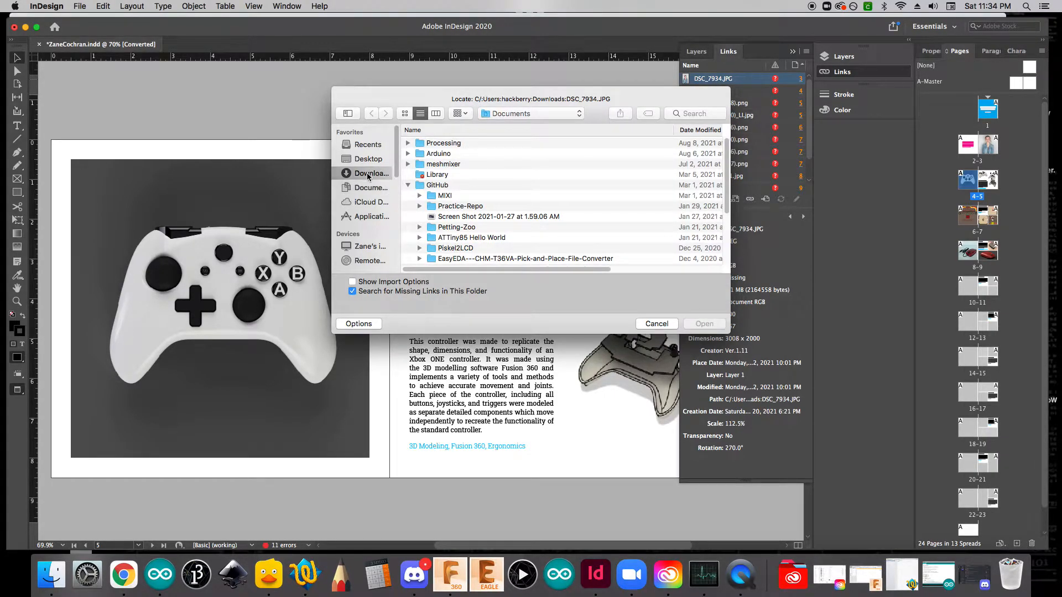
double_click(445, 145)
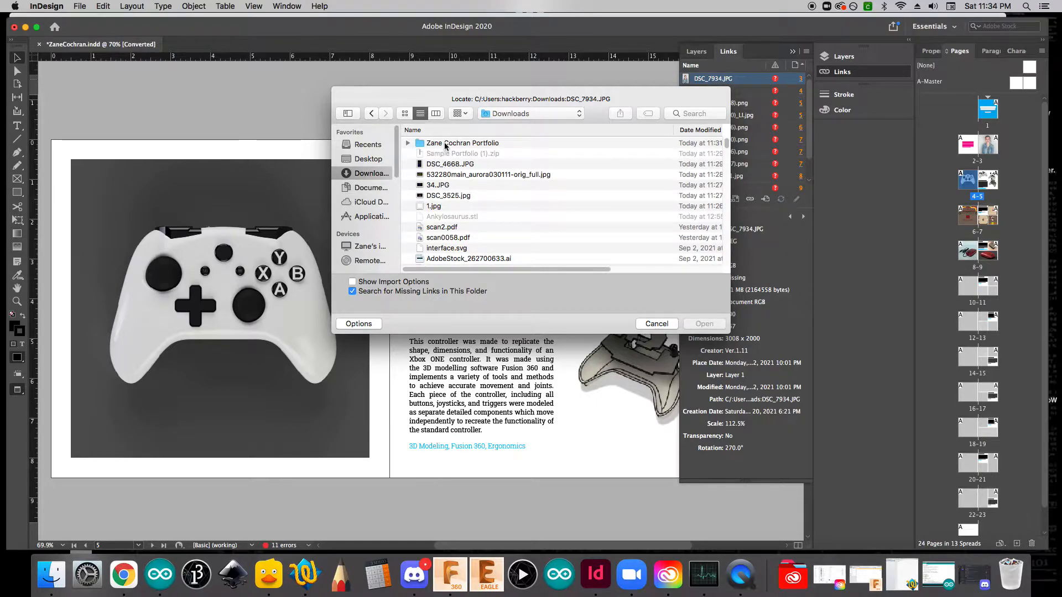
double_click(432, 145)
double_click(438, 144)
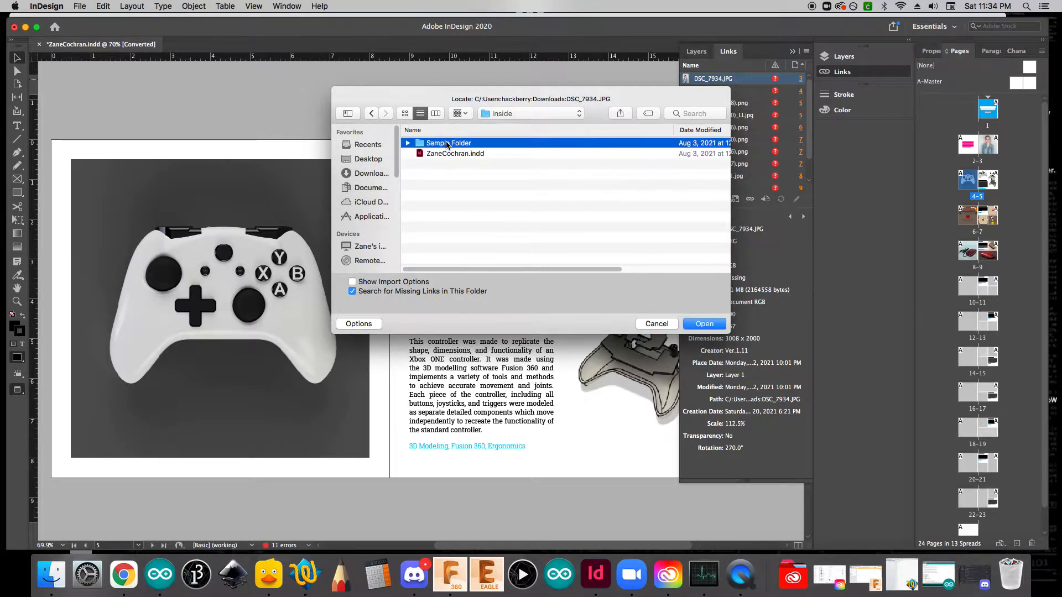
double_click(440, 155)
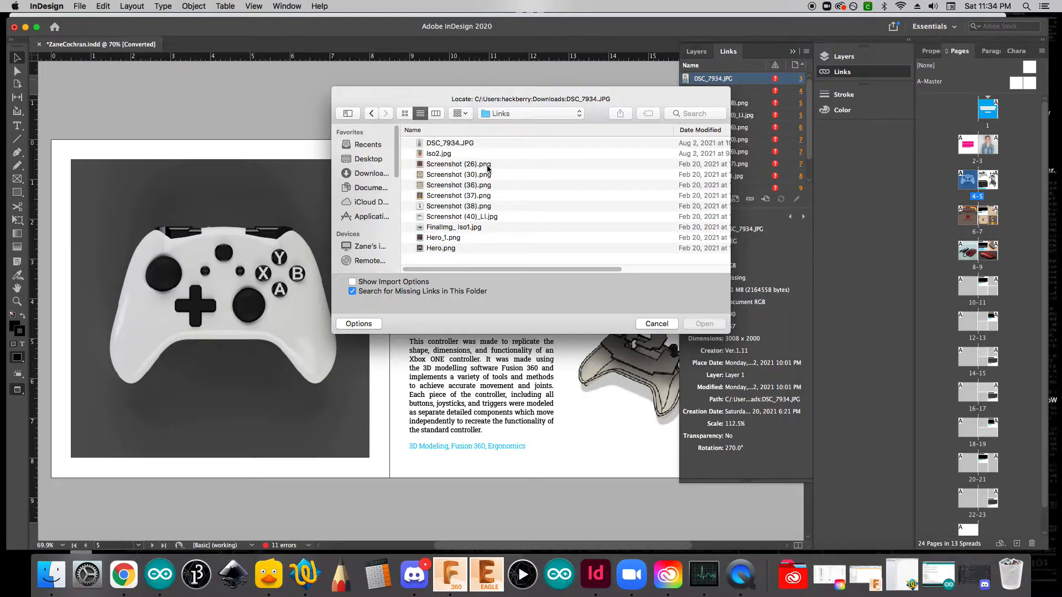
left_click(439, 142)
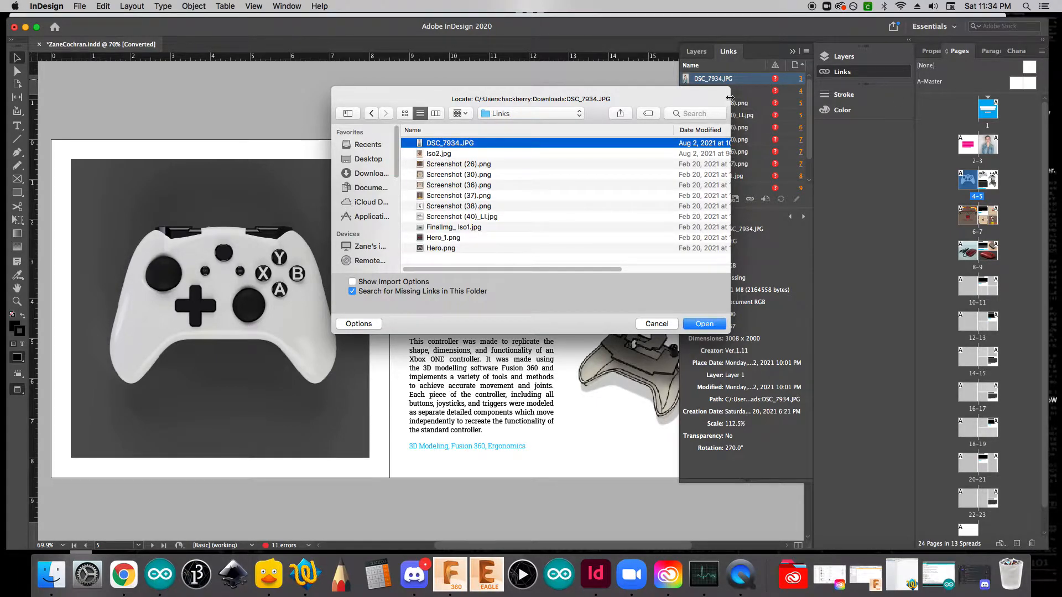
double_click(476, 144)
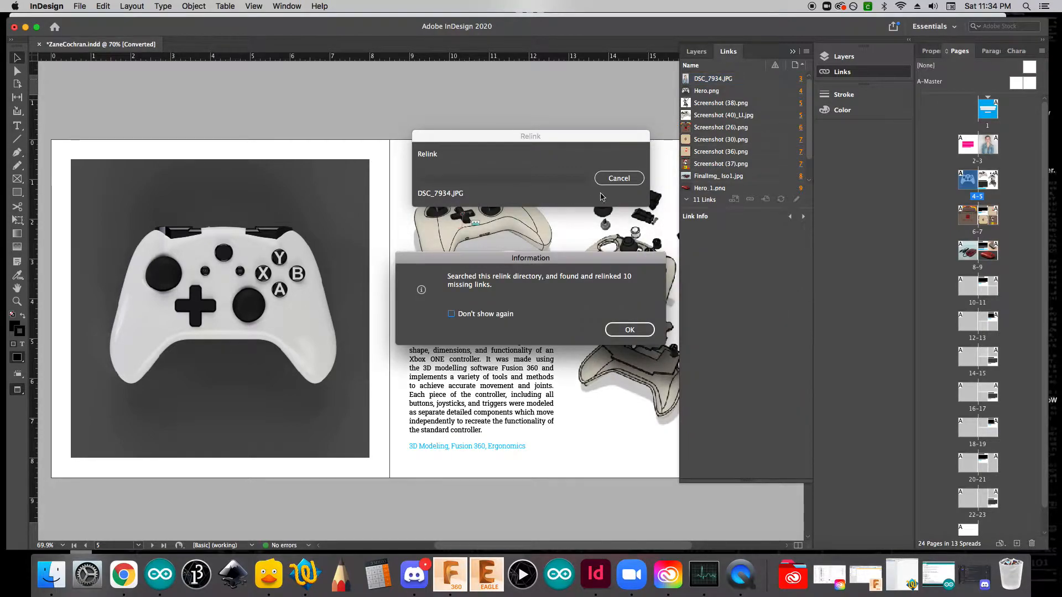
left_click(628, 329)
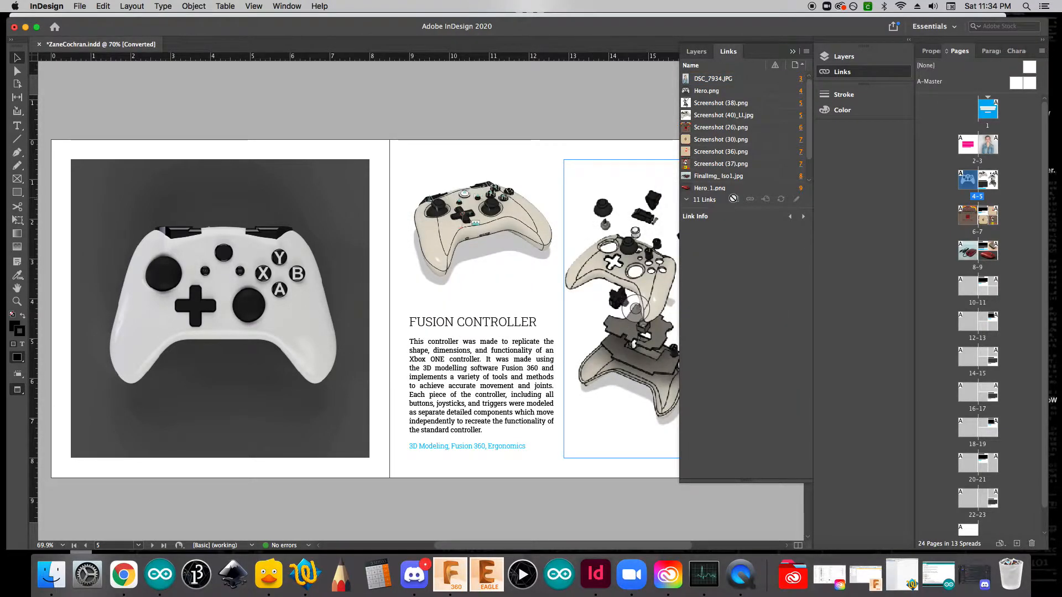
Hide the list of linked images and inspect the three image frames on the Fusion Controller spread, leaving nothing selected
left_click(514, 299)
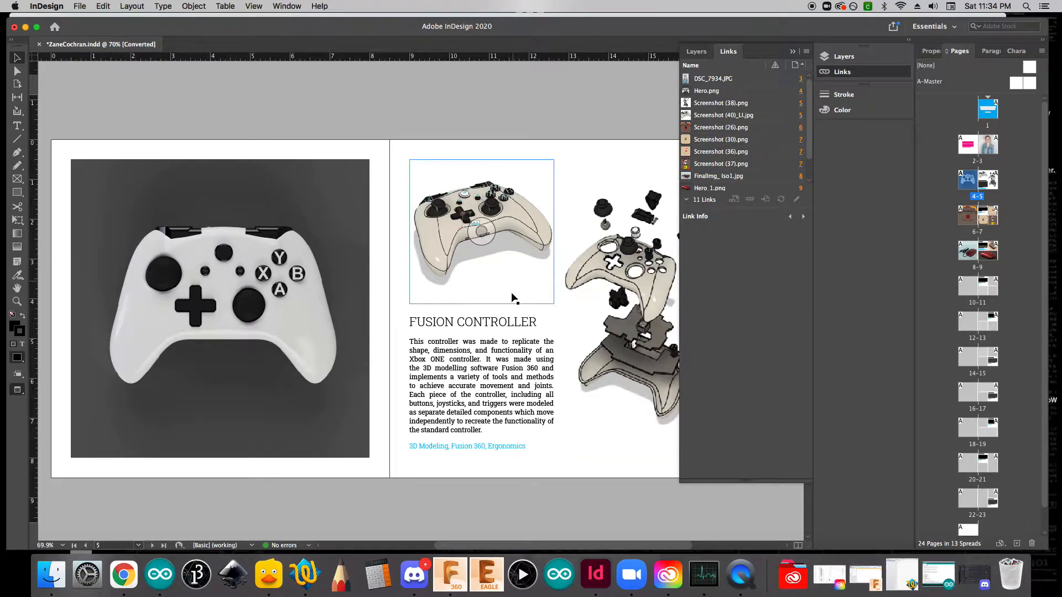
left_click(467, 327)
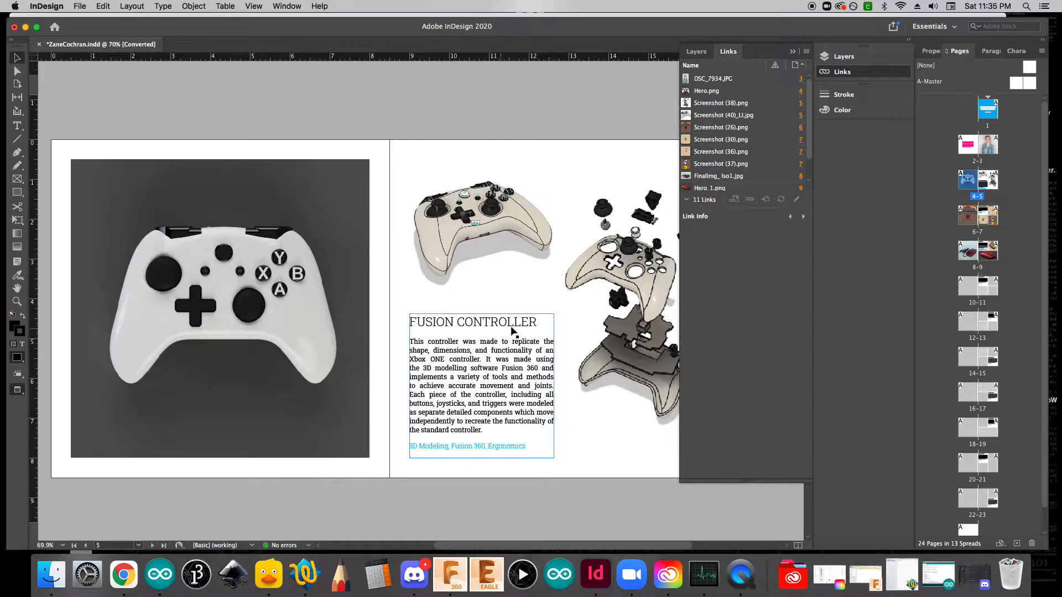
left_click(872, 78)
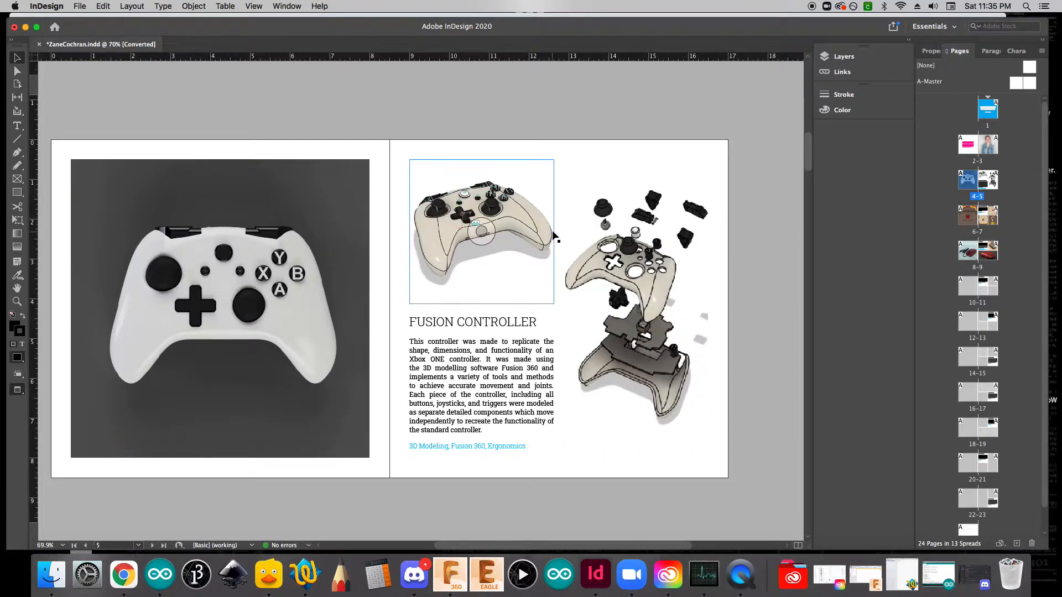
left_click(320, 187)
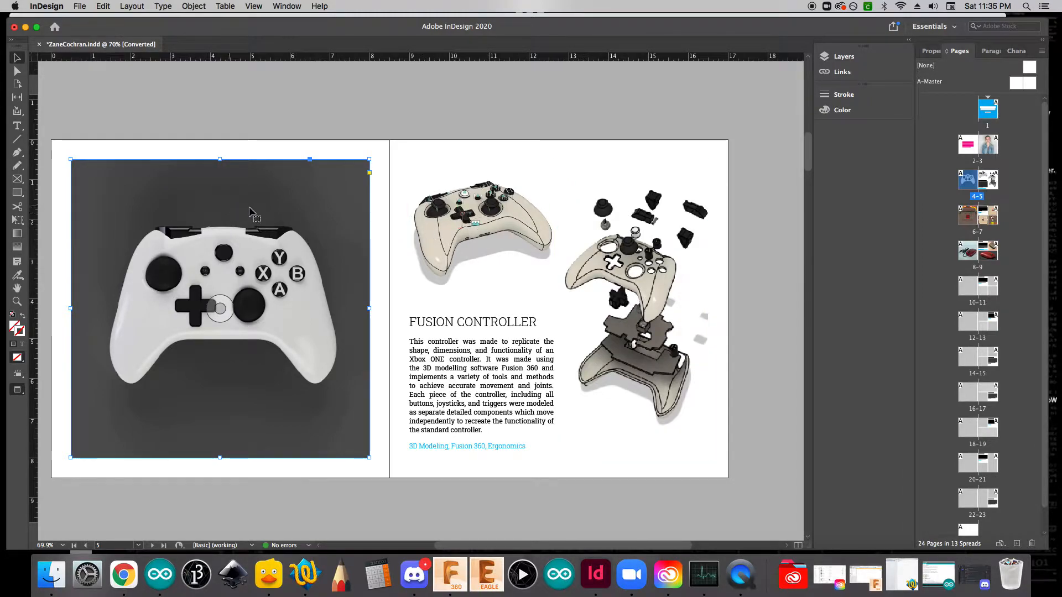
left_click(510, 205)
left_click(626, 236)
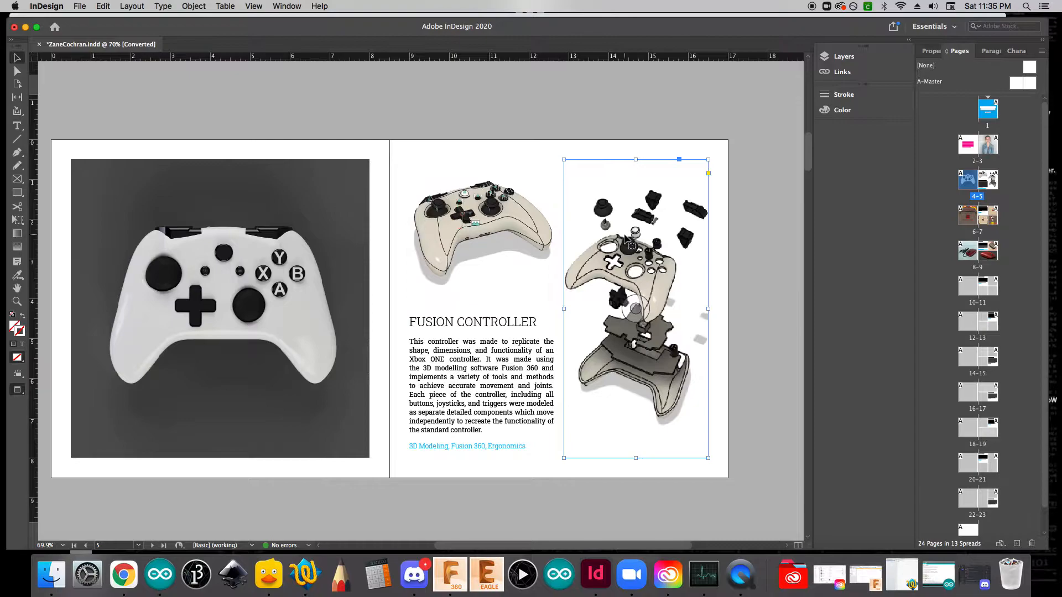
left_click(550, 128)
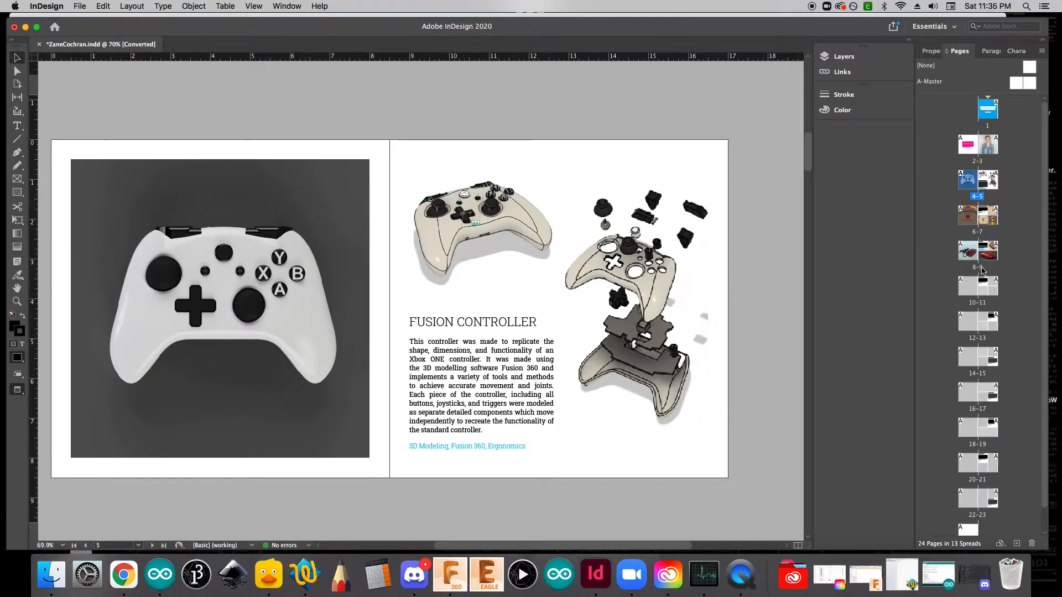
Examine the placeholder project spreads from pages 10–11 onward to compare how their image frames and text blocks are arranged
scroll(554, 238, "down", 10)
scroll(557, 260, "down", 10)
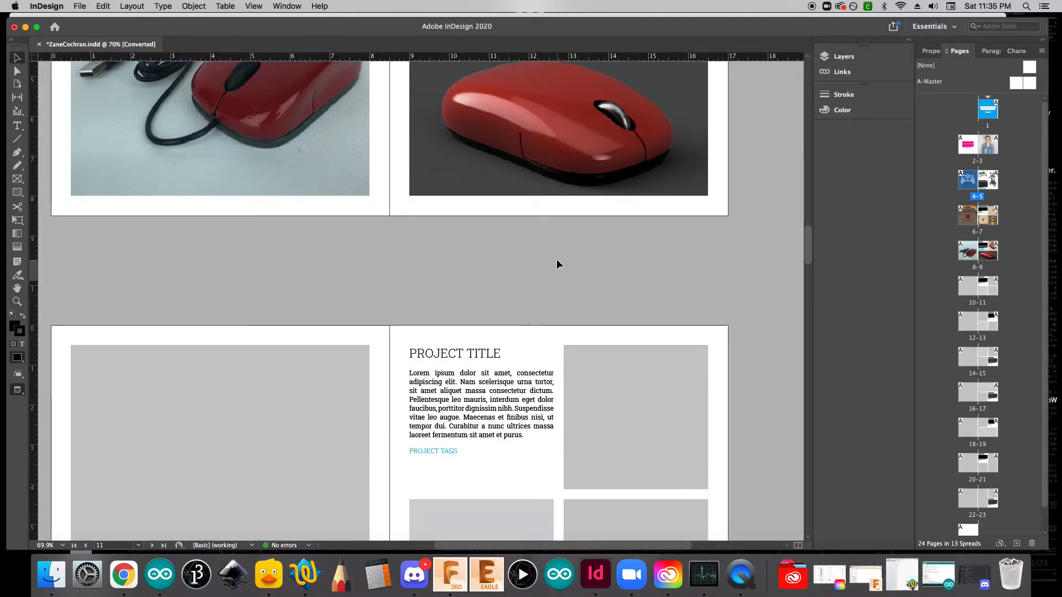
scroll(556, 258, "down", 2)
scroll(556, 259, "up", 2)
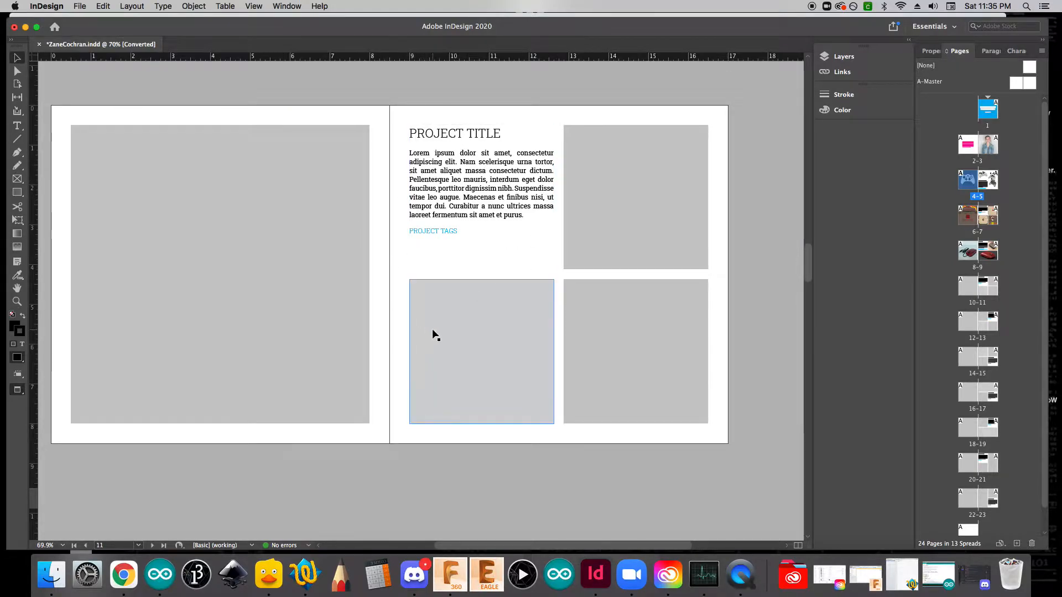
scroll(434, 335, "down", 5)
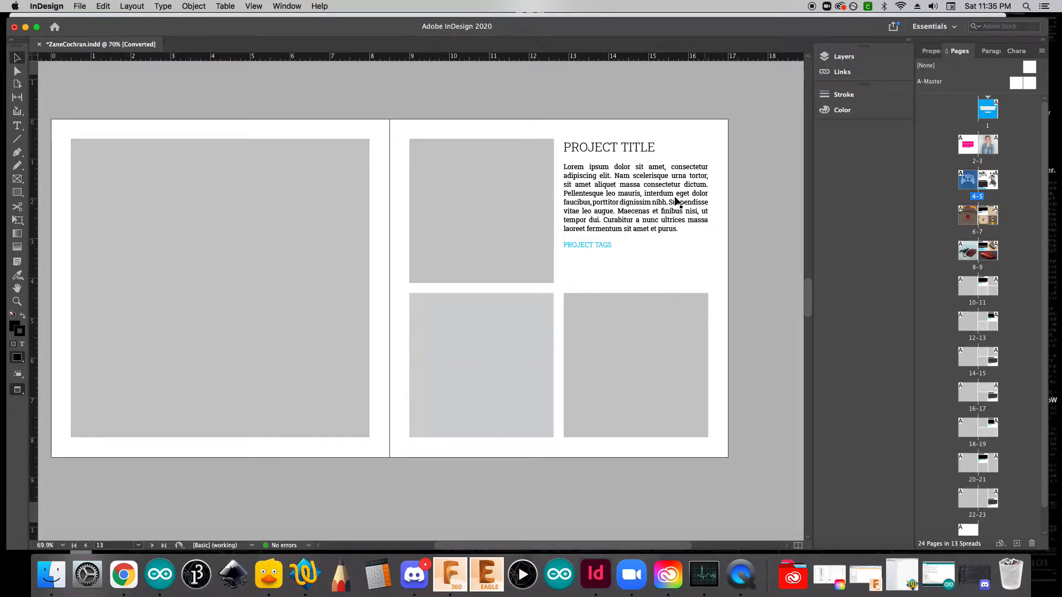
scroll(658, 213, "up", 5)
scroll(658, 214, "down", 2)
scroll(658, 217, "up", 5)
scroll(658, 217, "down", 5)
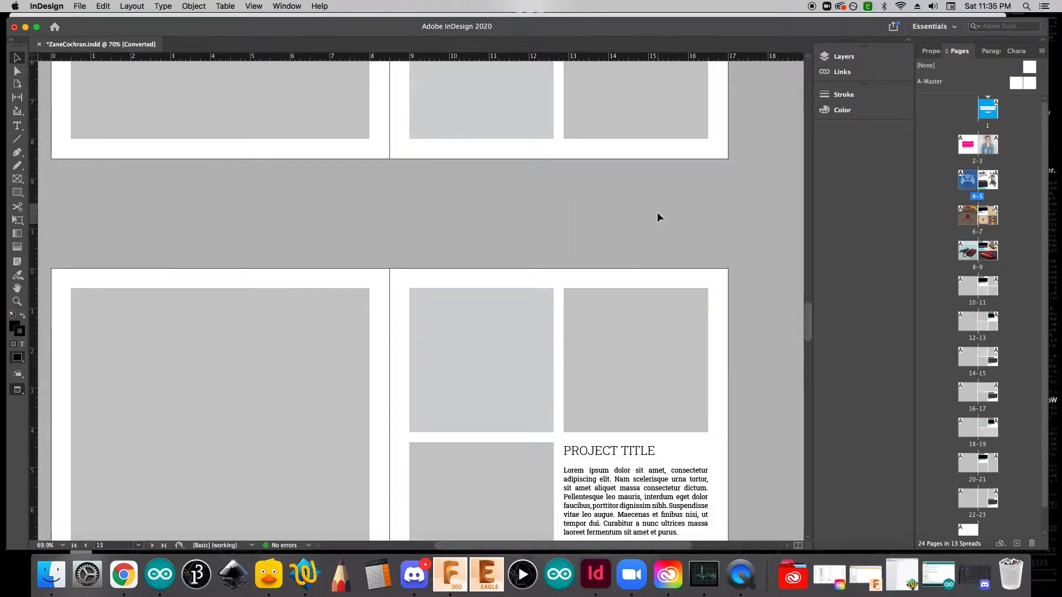
scroll(659, 215, "down", 4)
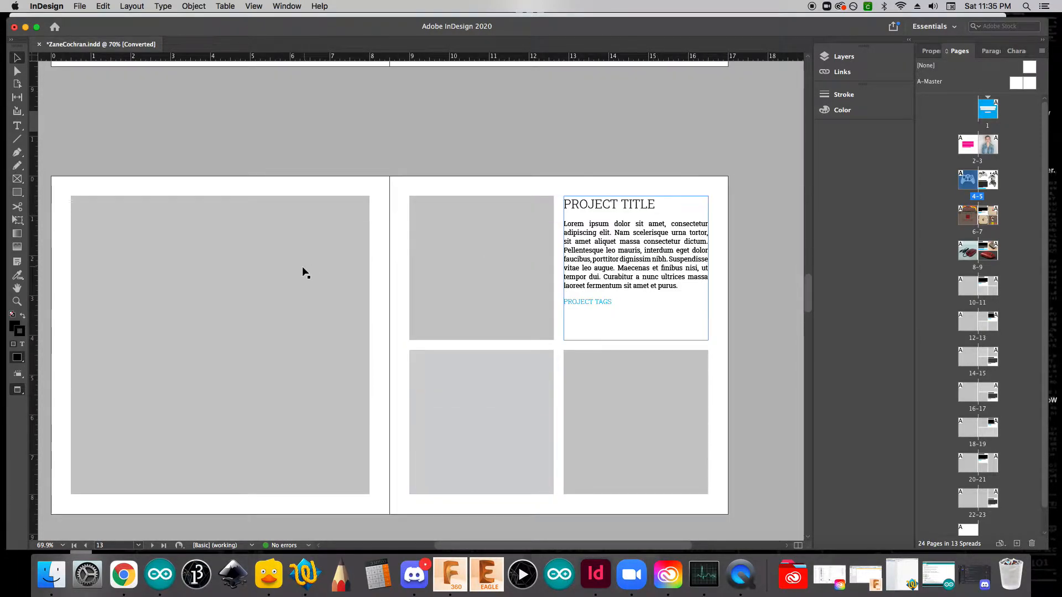
Duplicate the placeholder spread on pages 12–13, which has one large image frame facing three small ones and a text block
left_click(311, 264)
left_click(587, 252)
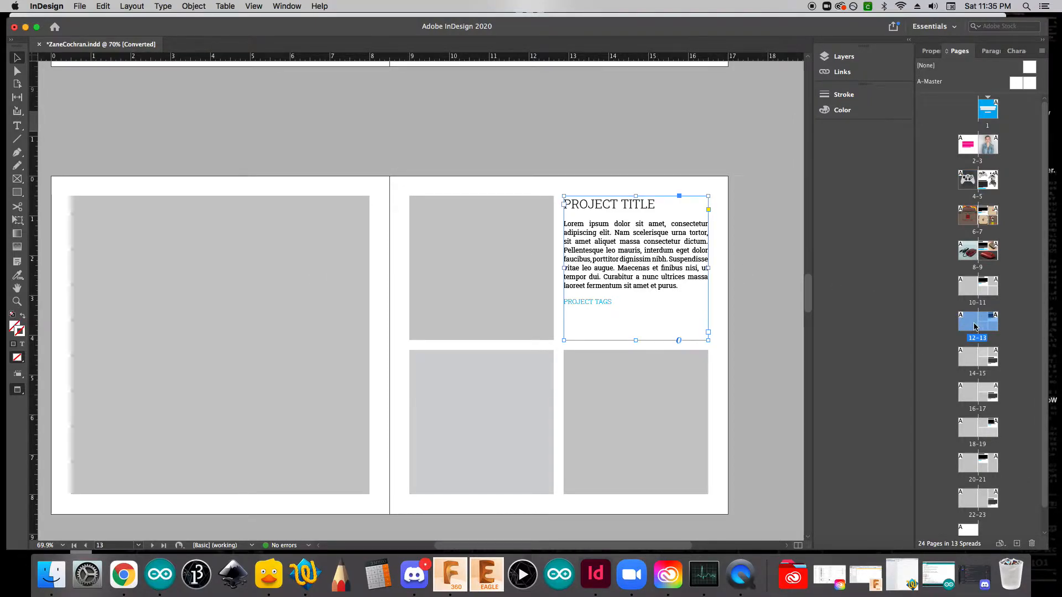
right_click(974, 327)
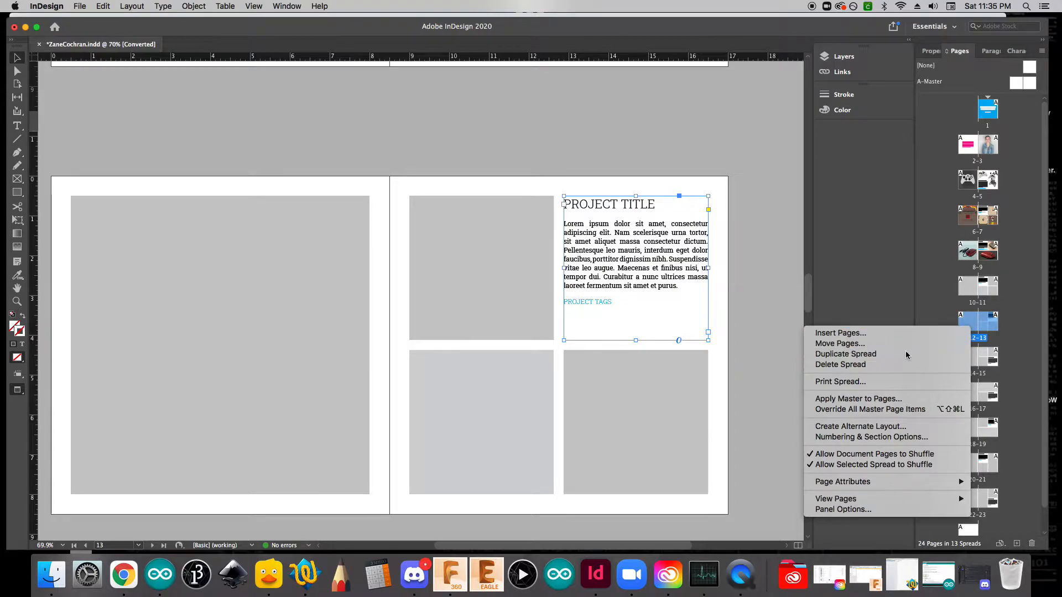
left_click(845, 354)
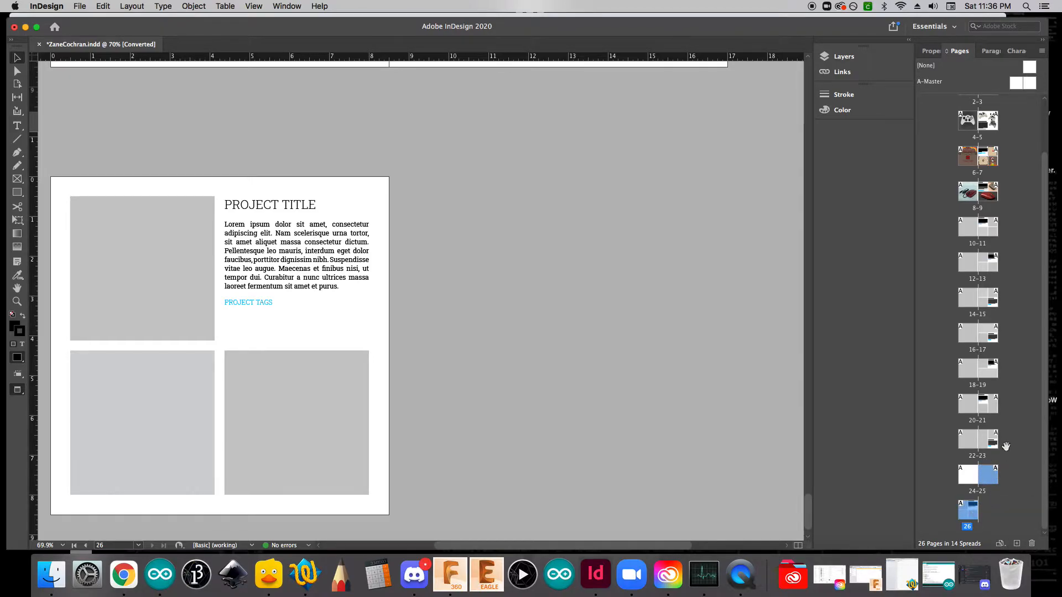
Move the duplicated spread from the end of the document to directly after pages 2–3 and display it in full
scroll(998, 473, "up", 2)
left_click_drag(995, 500, 963, 152)
double_click(969, 147)
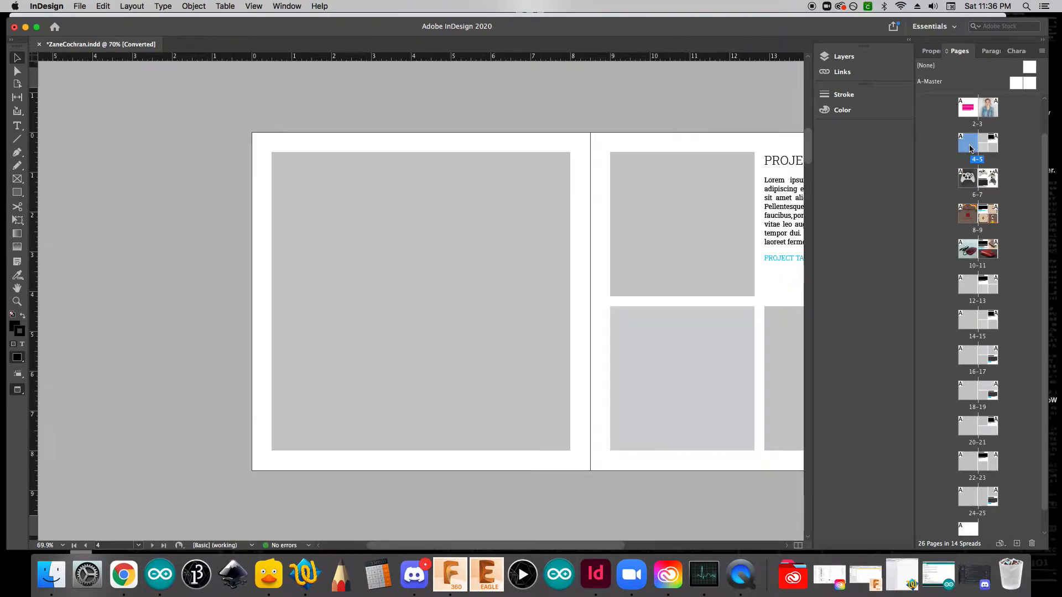
left_click_drag(514, 547, 576, 548)
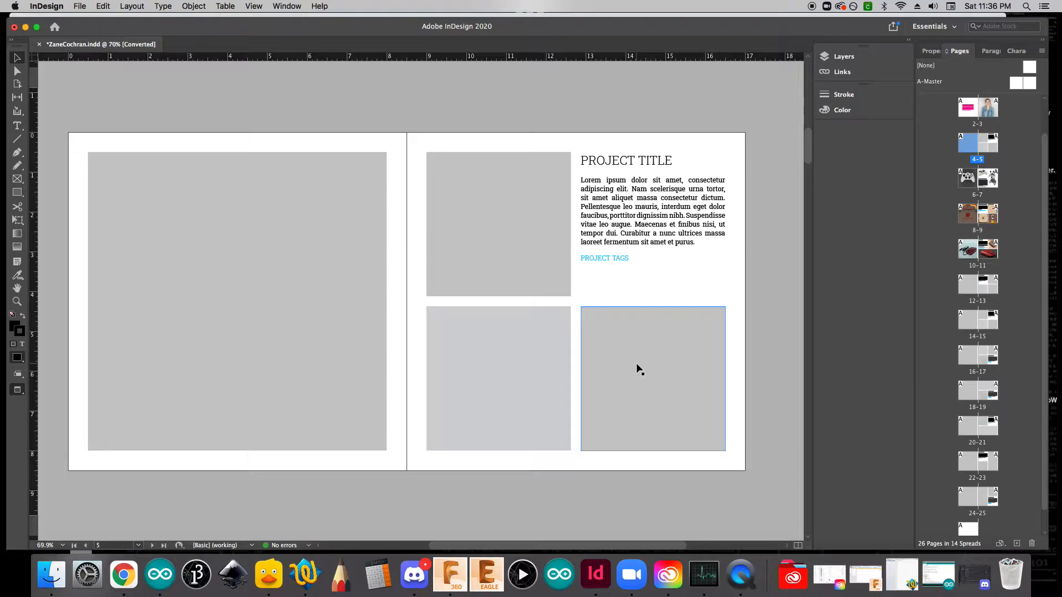
left_click(302, 305)
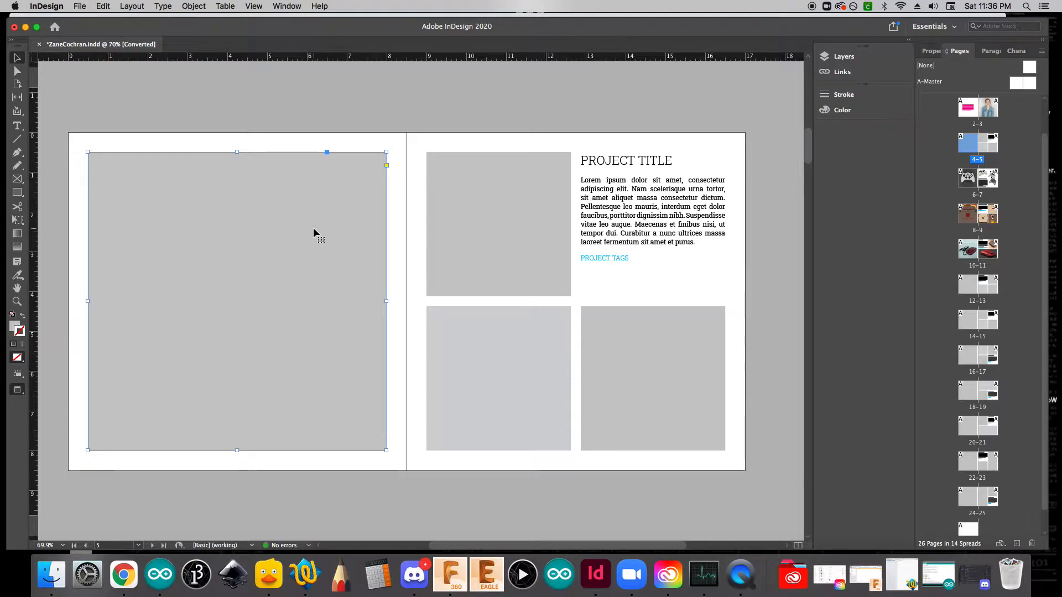
key("super+d")
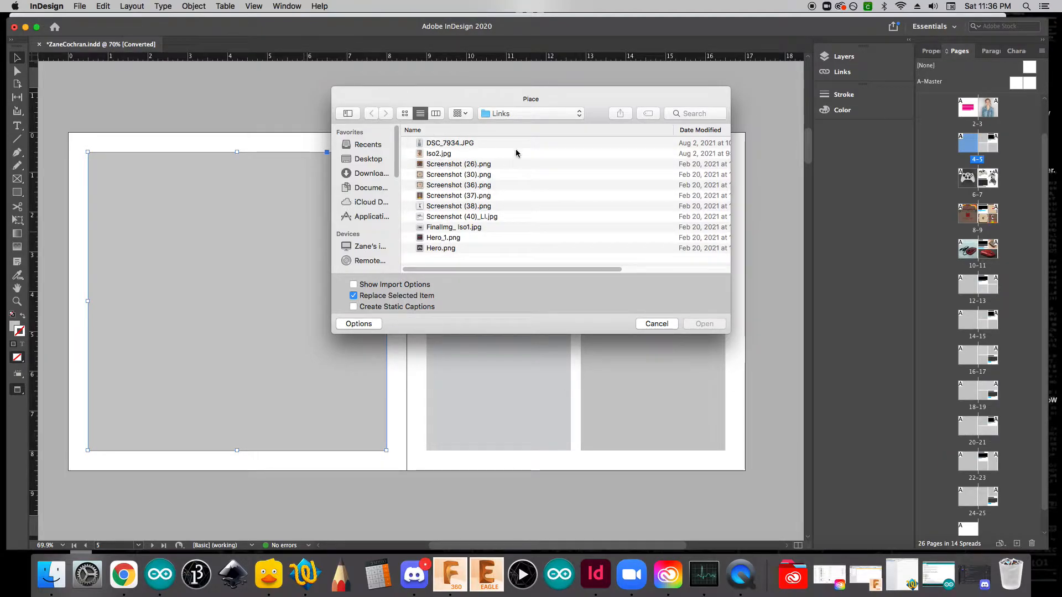
left_click(505, 115)
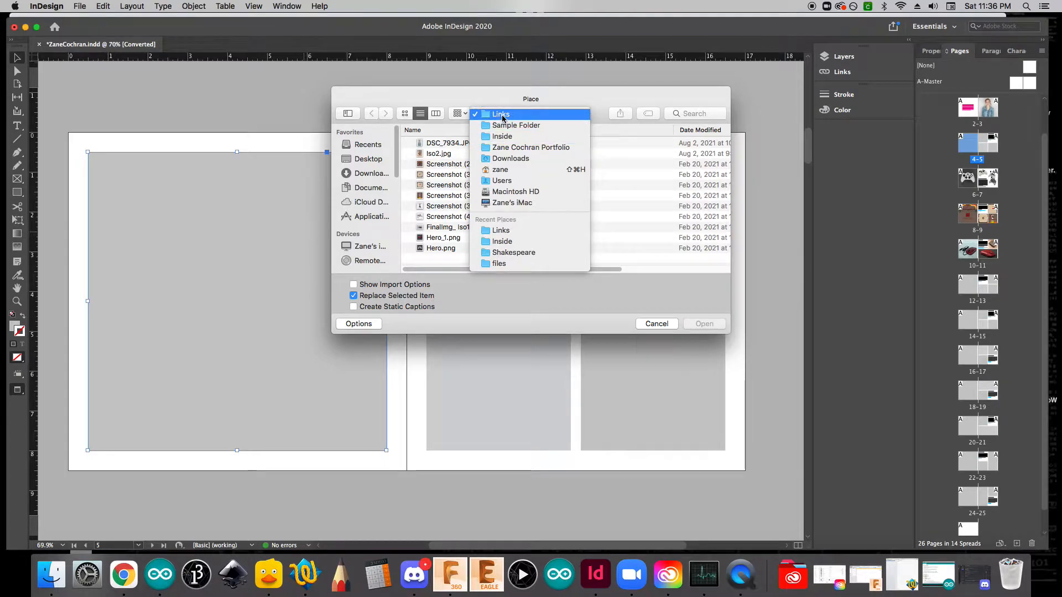
left_click(503, 114)
left_click(653, 326)
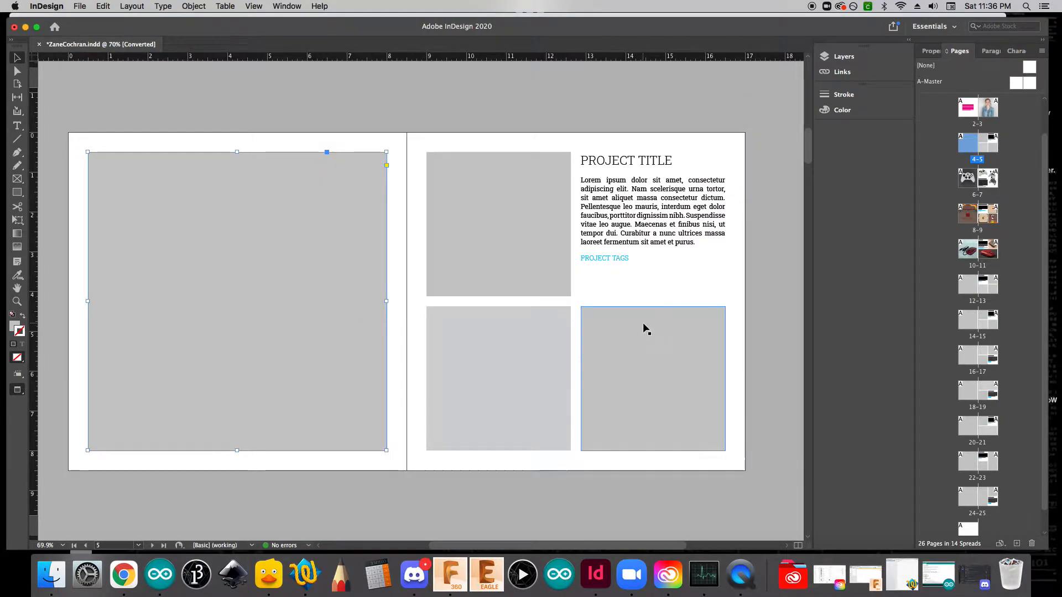
In Finder, copy DSC_4668.JPG, 532280main_aurora030111-orig_full.jpg, 34.JPG and DSC_3525.jpg from Downloads into the Links folder inside the portfolio's Sample Folder
left_click(52, 575)
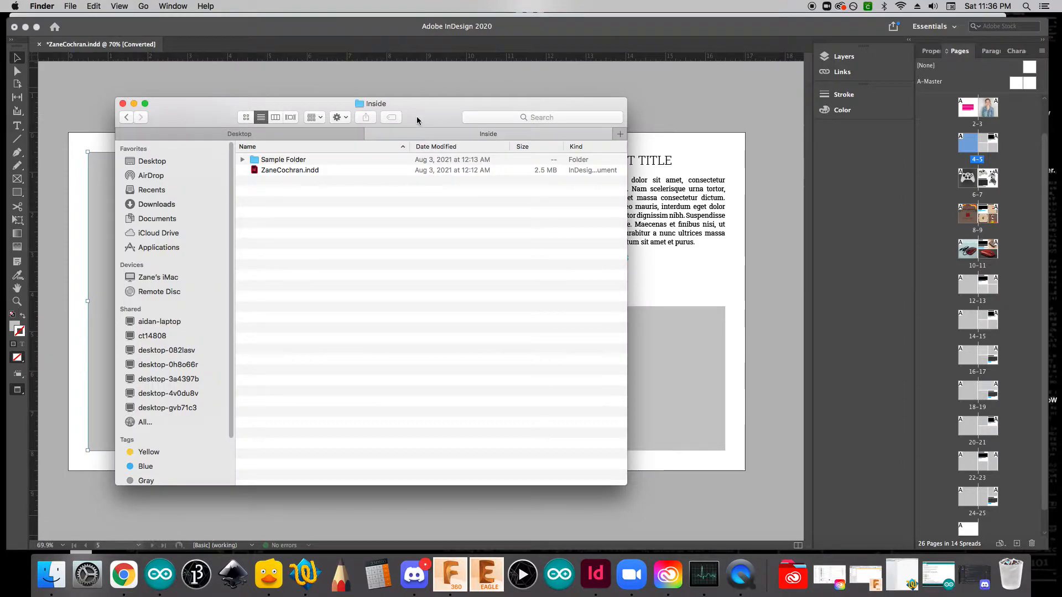
left_click(155, 206)
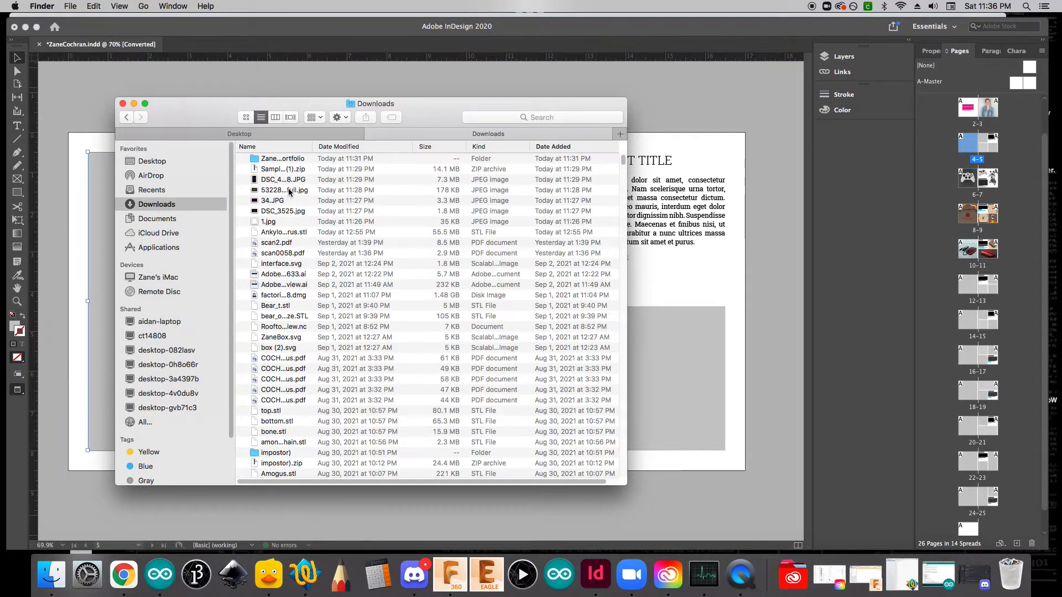
left_click(279, 181)
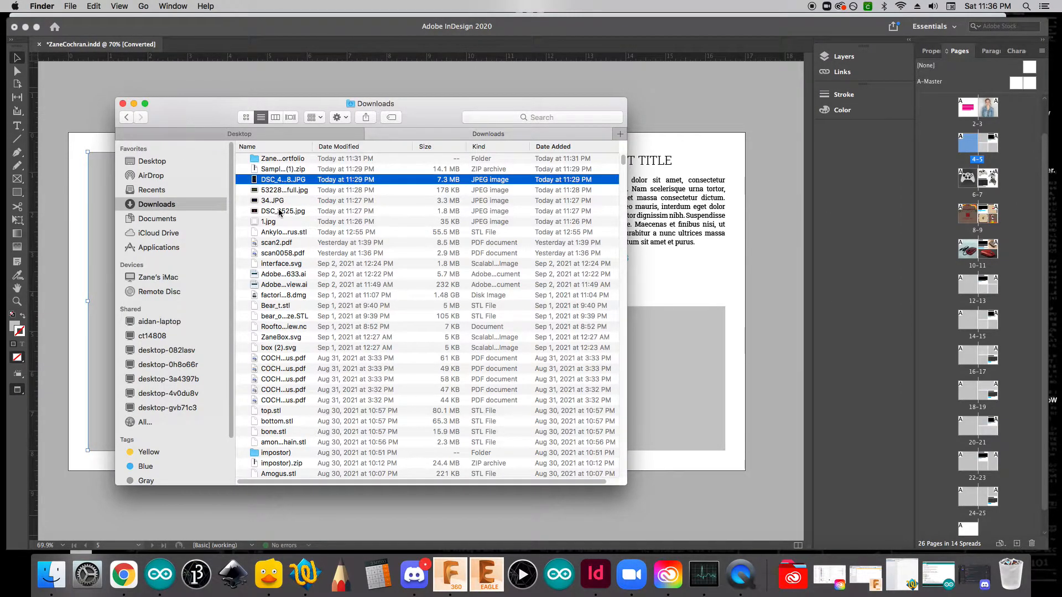
left_click(279, 211, "shift")
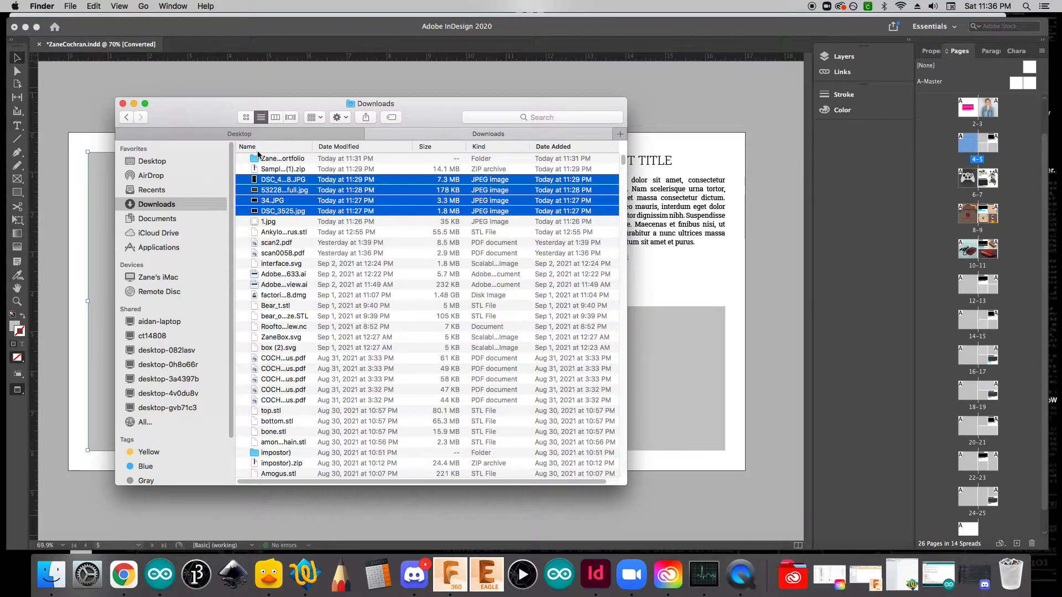
double_click(272, 160)
double_click(270, 160)
double_click(273, 161)
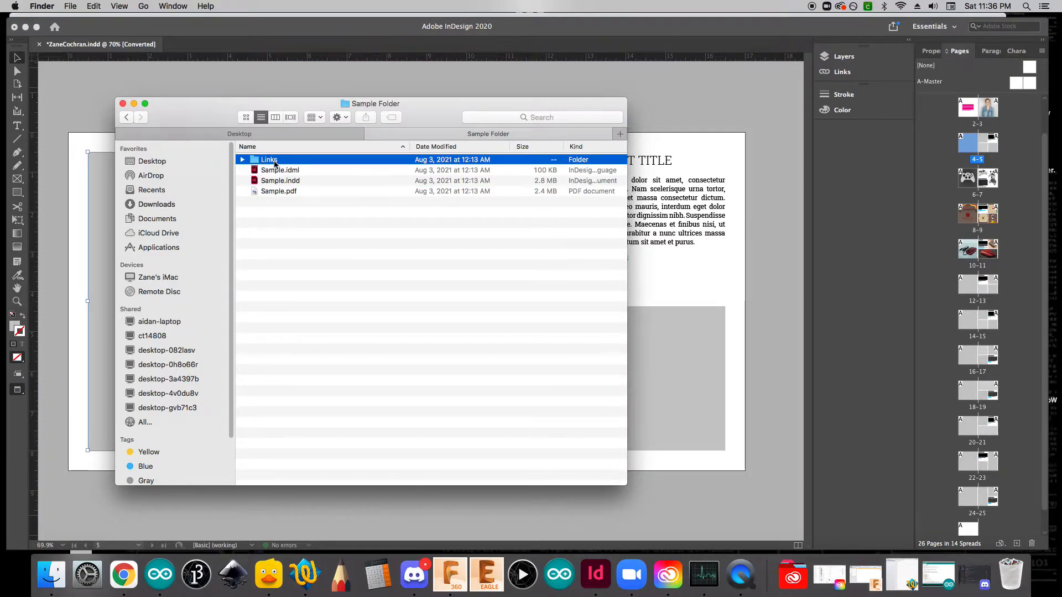
double_click(270, 160)
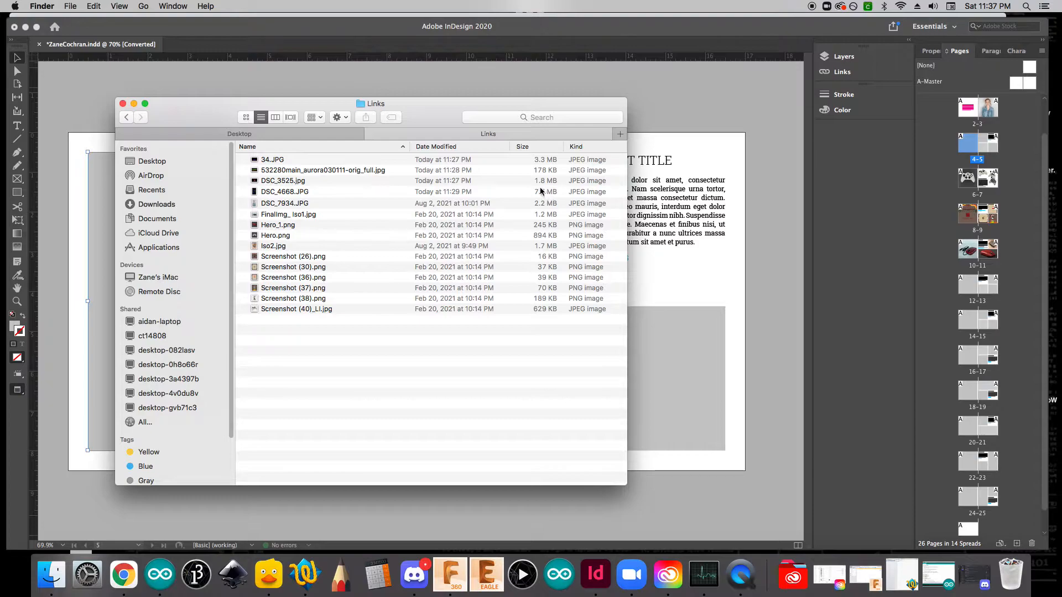
Check that 34.JPG, 532280main_aurora030111-orig_full.jpg, DSC_3525.jpg and DSC_4668.JPG are in the Links folder
left_click(283, 158)
left_click(283, 171)
left_click(282, 184)
left_click(282, 194)
left_click(288, 181)
left_click(285, 160)
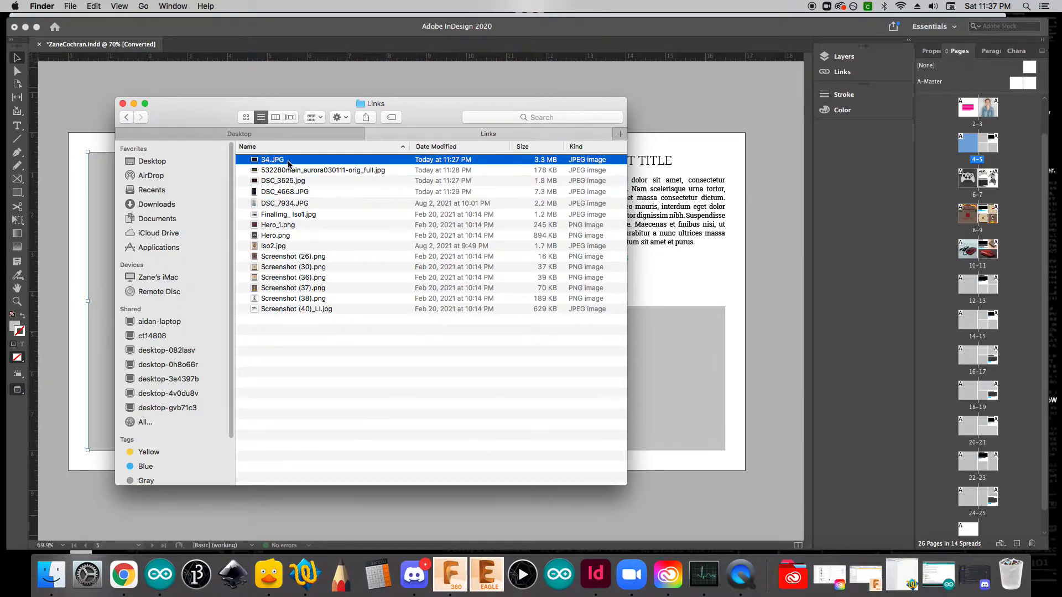
Switch back to InDesign and place DSC_4668.JPG into the large empty image frame on page 4
left_click(706, 96)
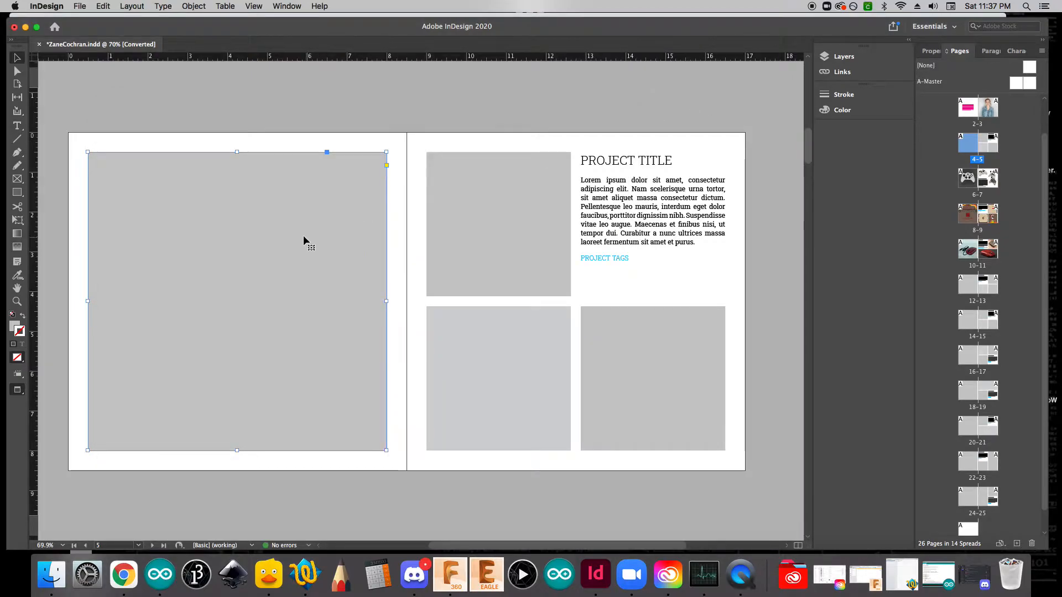
key("super+d")
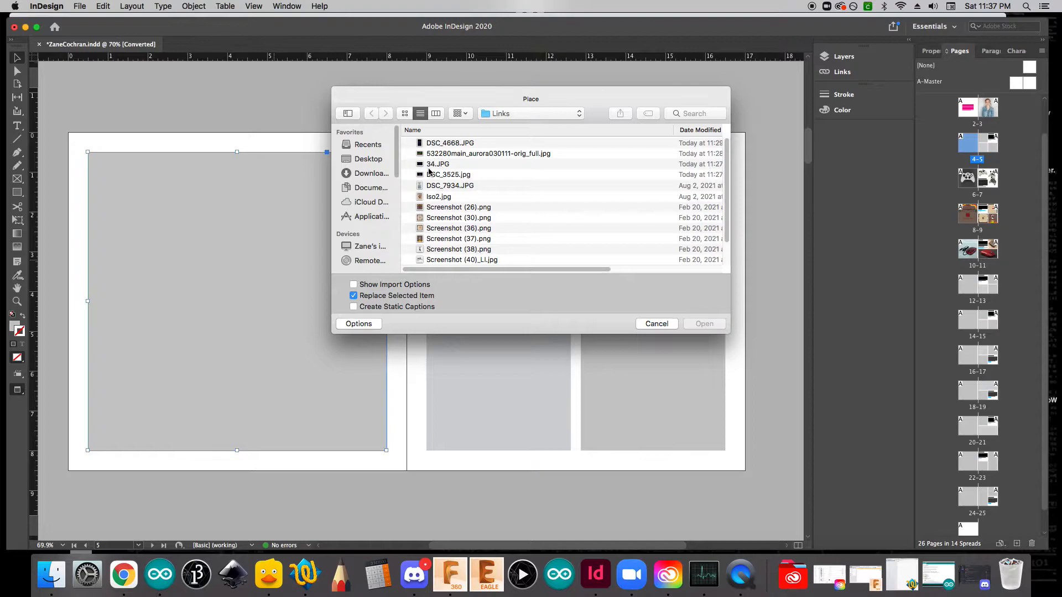
left_click(437, 177)
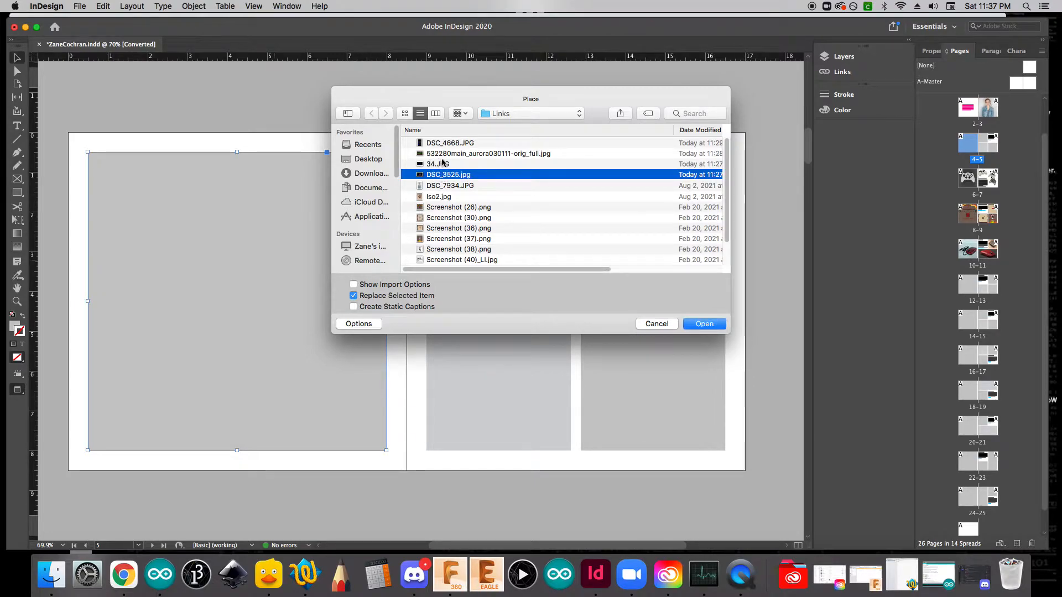
left_click(449, 144)
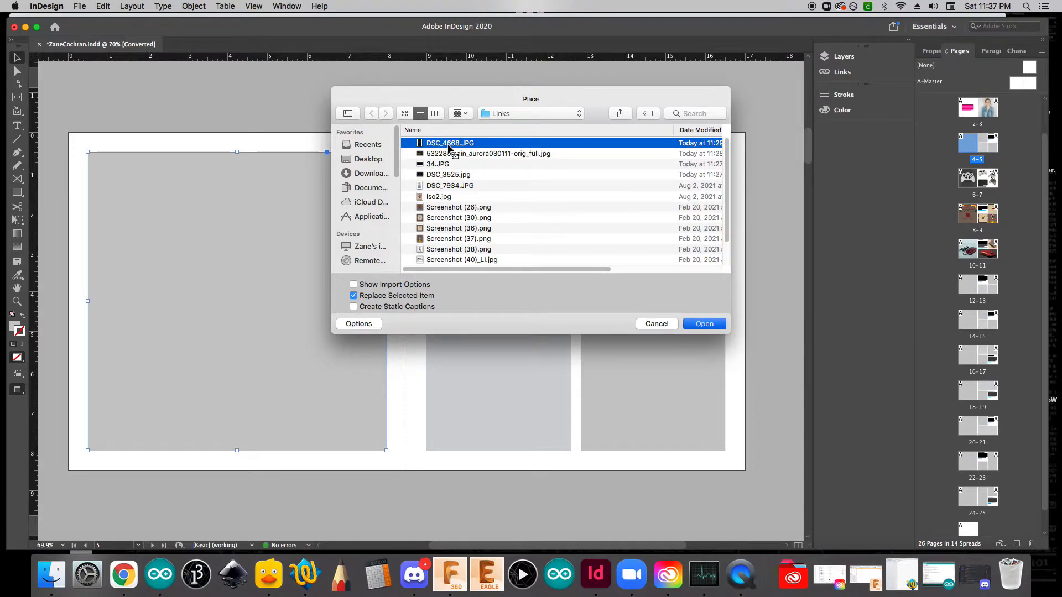
double_click(449, 144)
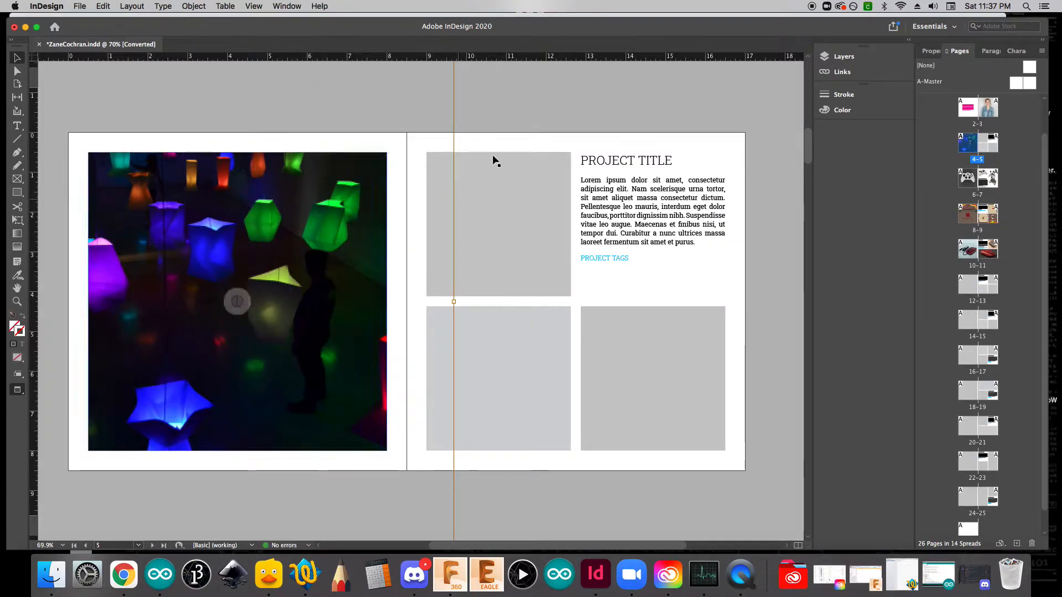
left_click(505, 102)
Scale down the lantern photo inside the large page 4 frame and reposition it to show more lanterns while still filling the frame
left_click_drag(540, 547, 510, 551)
key("super+minus")
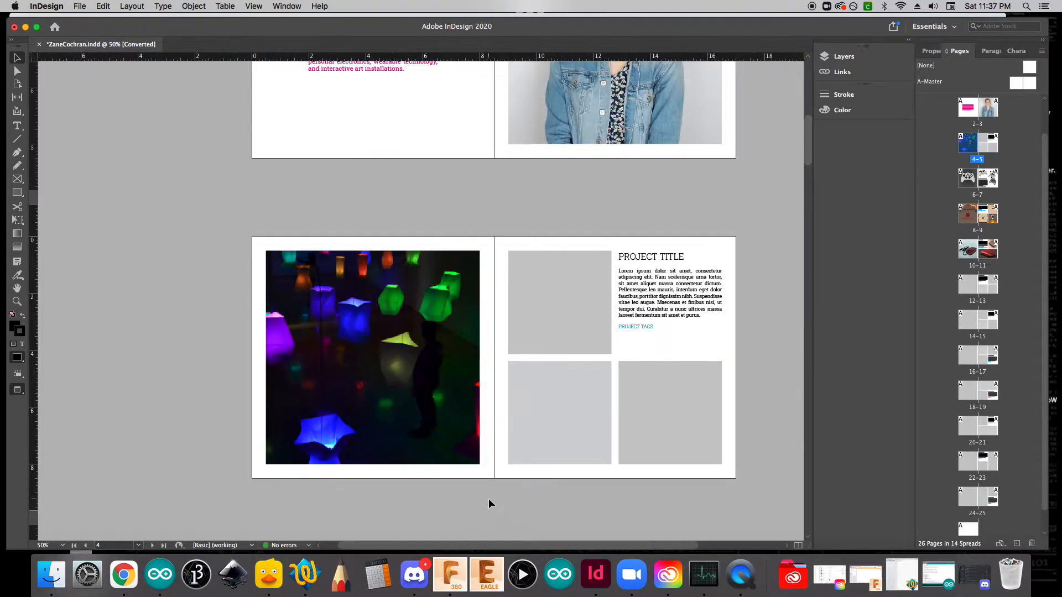
left_click(431, 411)
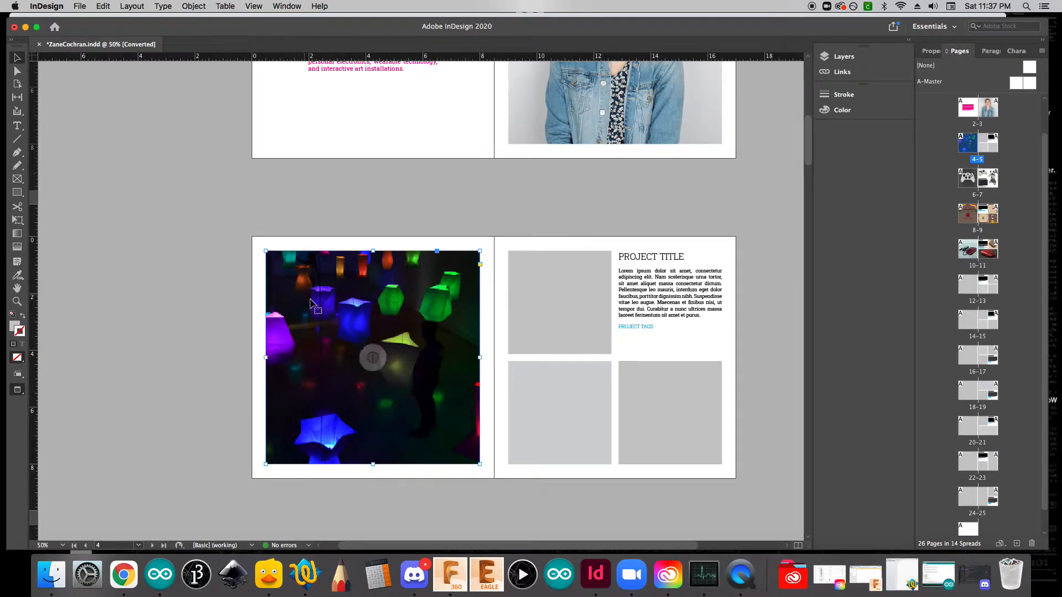
double_click(458, 327)
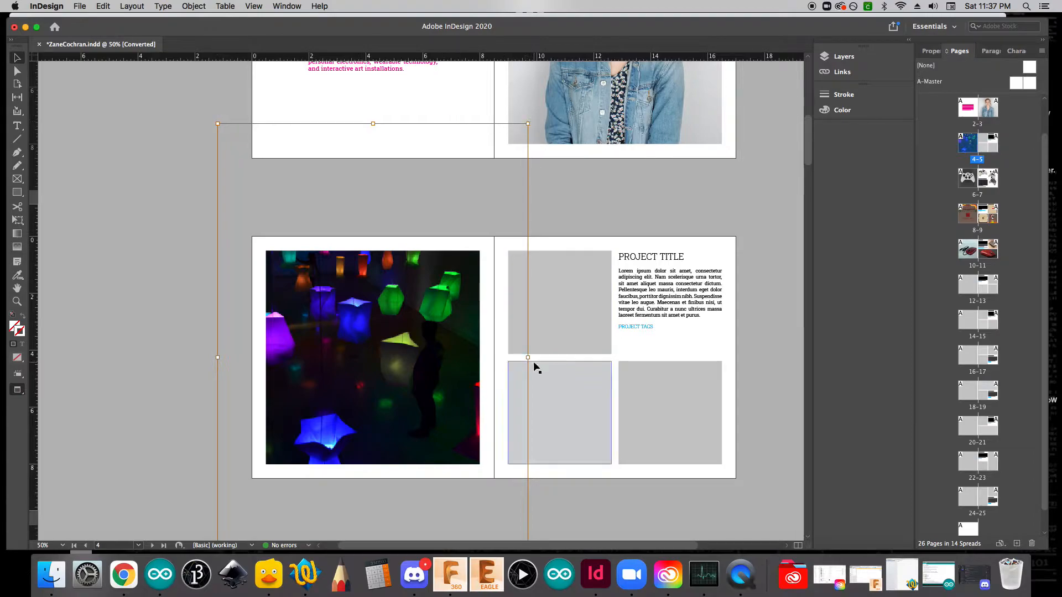
scroll(534, 364, "down", 5)
scroll(535, 362, "up", 2)
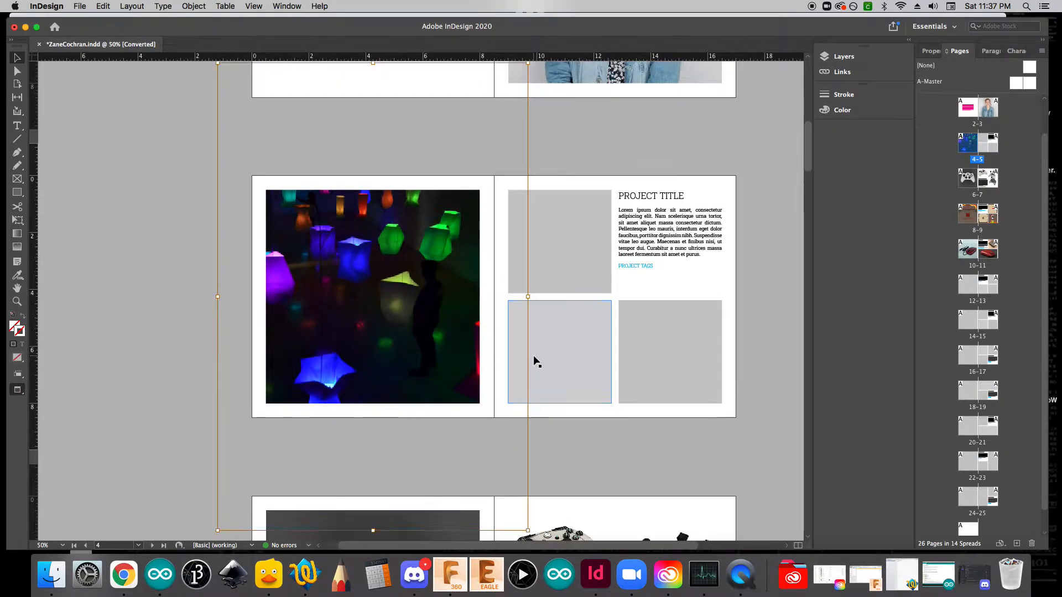
scroll(534, 362, "up", 2)
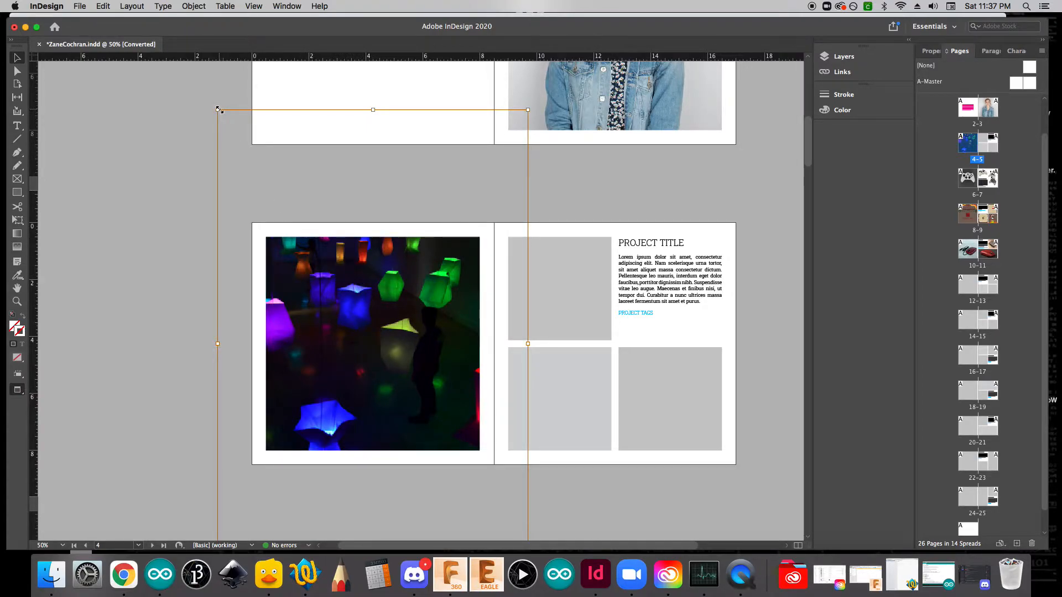
left_click_drag(218, 111, 301, 178)
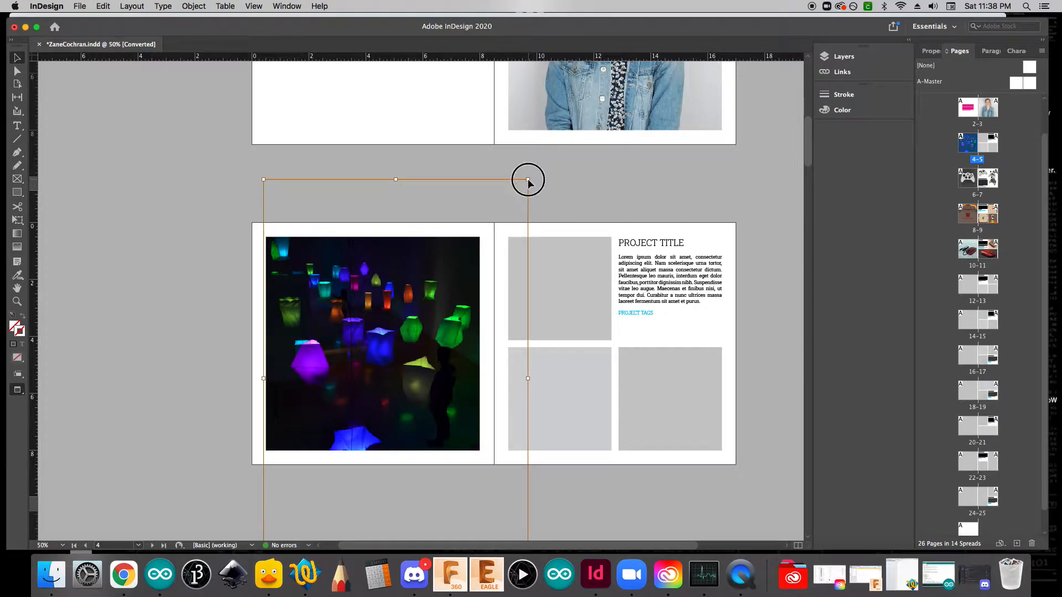
left_click_drag(529, 179, 462, 244)
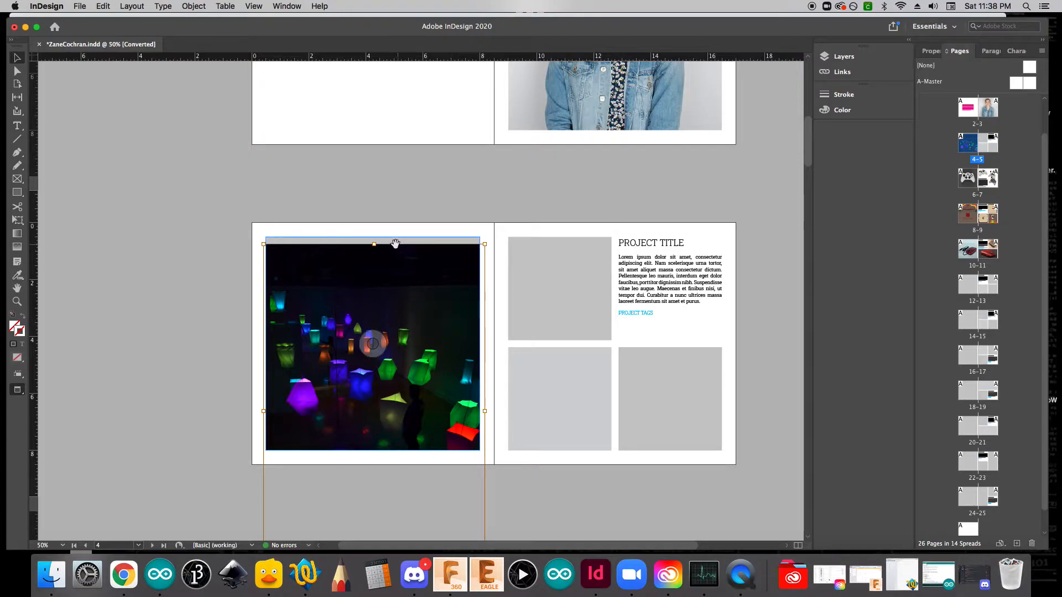
mouse_move(396, 287)
left_mouse_down()
mouse_move(399, 256)
mouse_move(405, 272)
left_mouse_up()
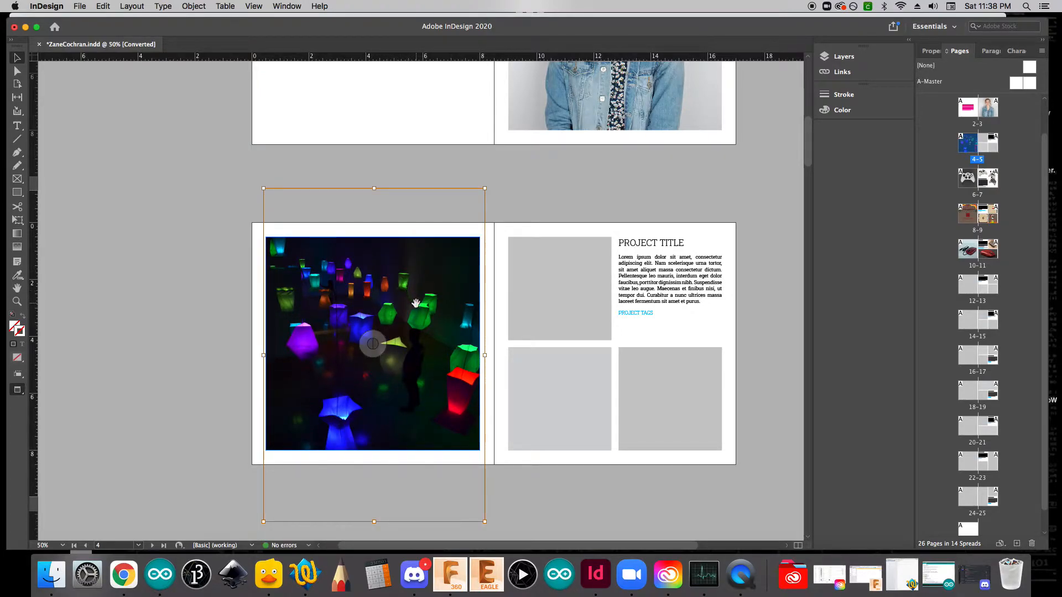
left_click_drag(425, 305, 430, 302)
left_click(222, 300)
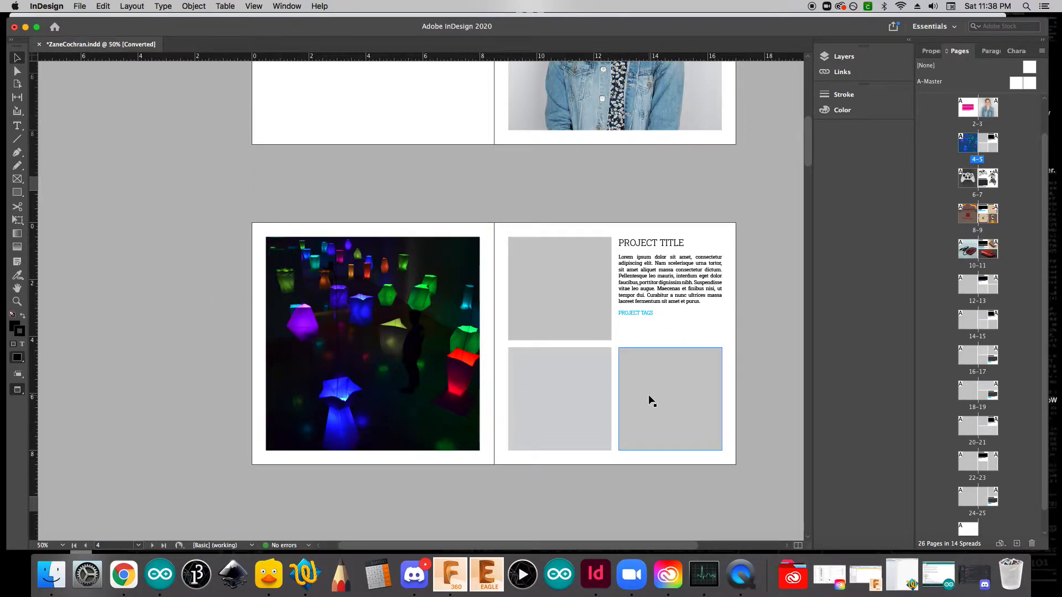
Place 532280main_aurora030111-orig_full.jpg into the upper image frame on page 5, beside the project text
scroll(649, 398, "down", 1)
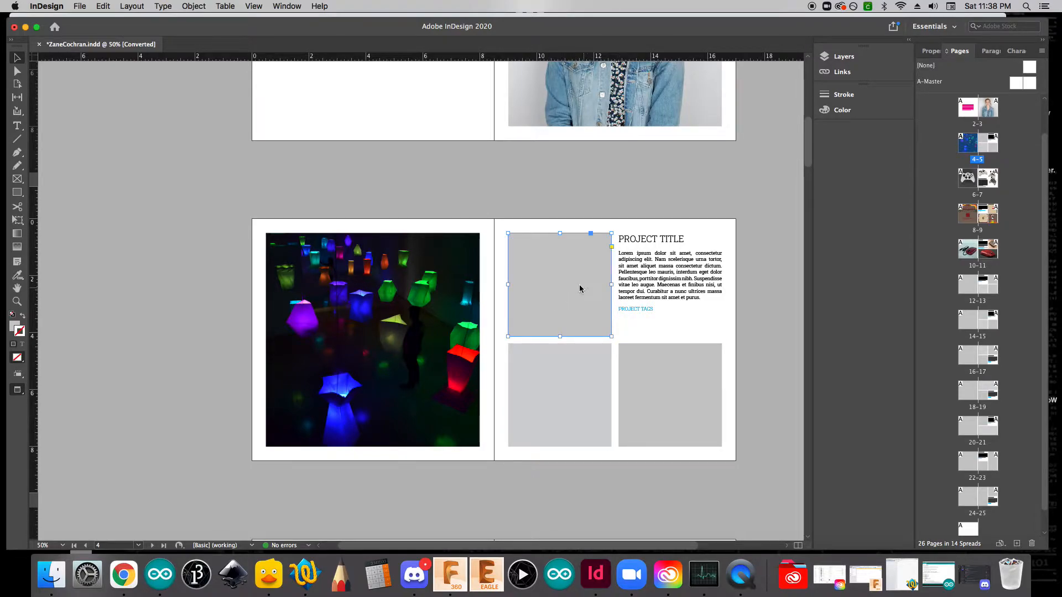
key("super+d")
double_click(441, 154)
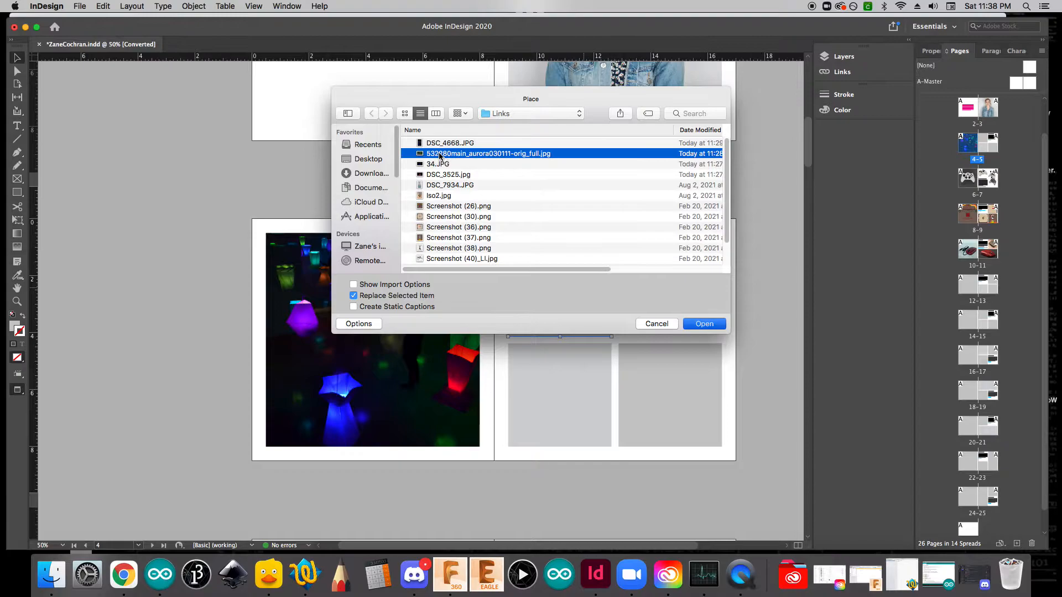
double_click(596, 287)
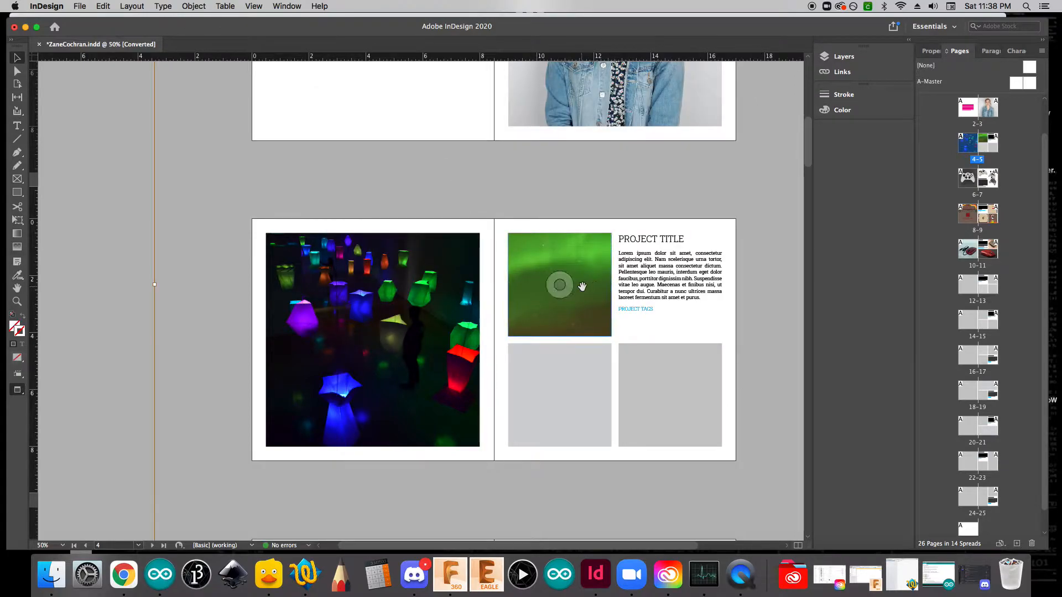
left_click(136, 266)
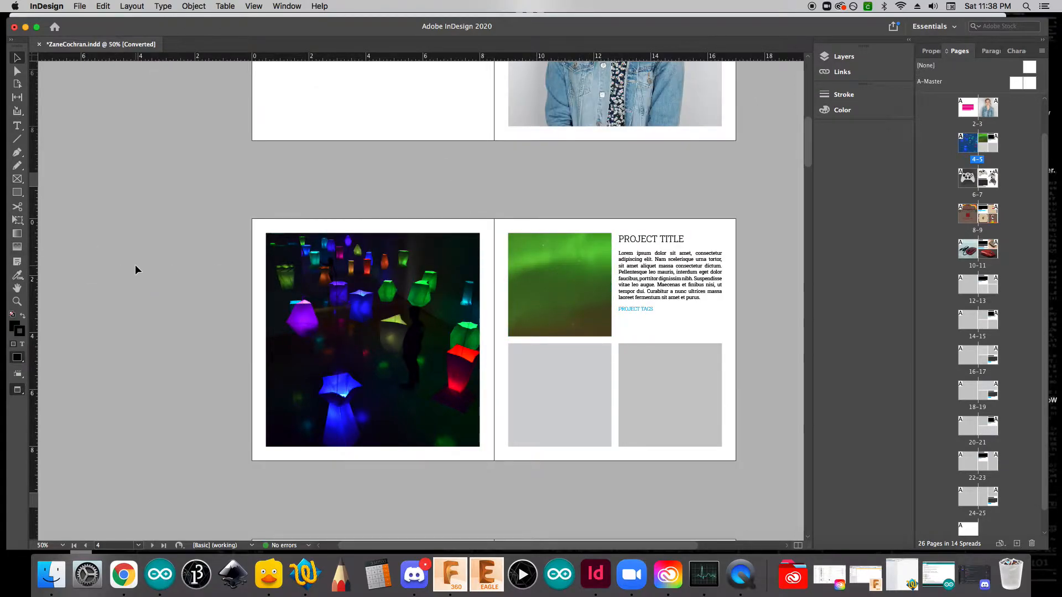
Scale down the aurora photo within its frame and reposition it so the green band and the dome on the horizon both show
scroll(136, 267, "right", 3)
scroll(138, 265, "up", 3)
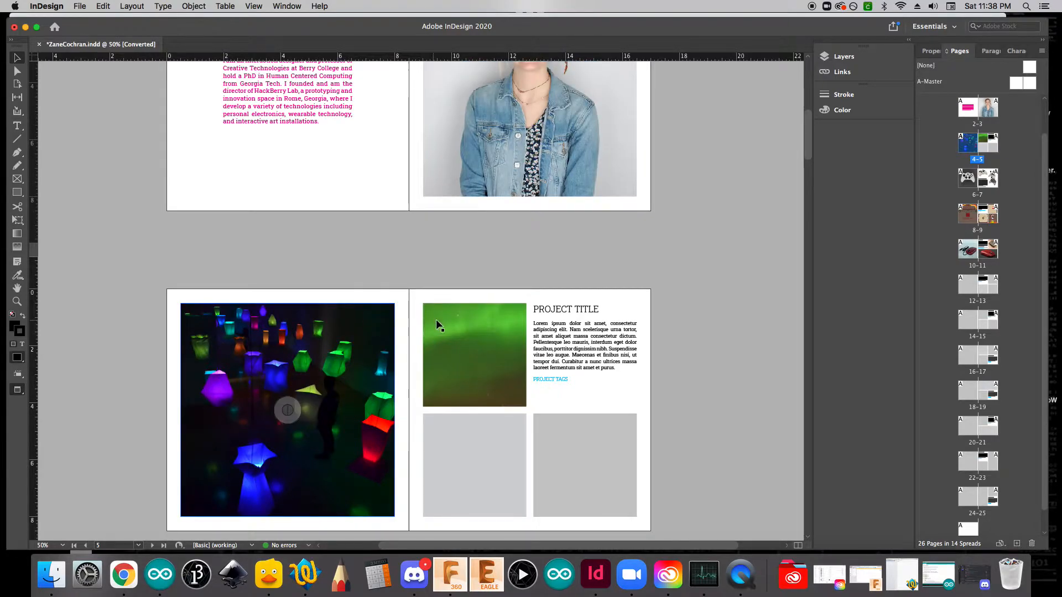
double_click(498, 319)
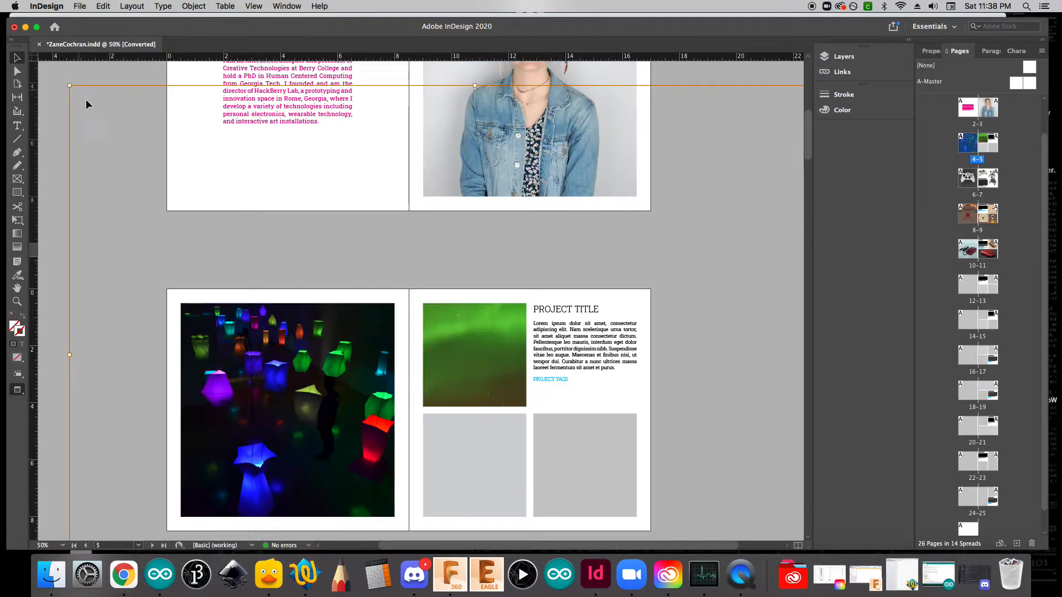
left_click_drag(69, 87, 347, 270)
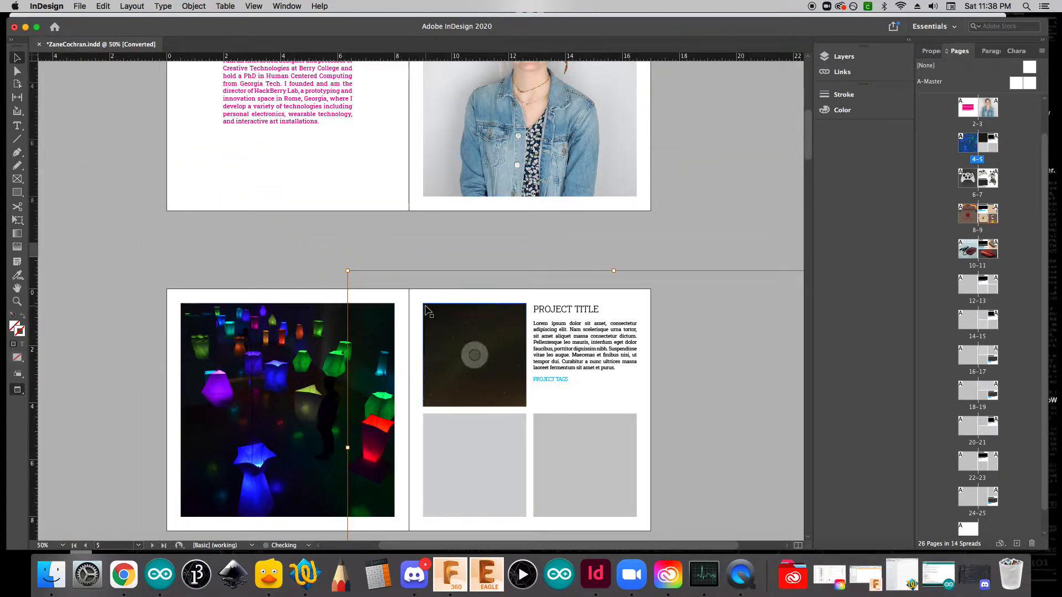
left_click_drag(569, 415, 460, 305)
left_click_drag(512, 360, 487, 325)
left_click_drag(212, 126, 419, 303)
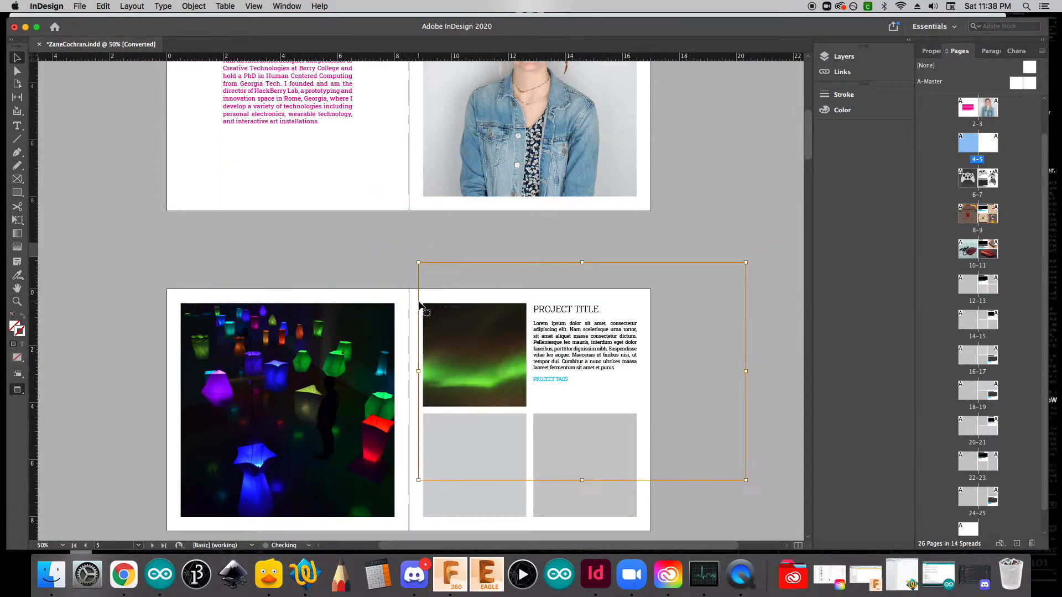
left_click_drag(747, 481, 614, 393)
left_click_drag(507, 360, 473, 381)
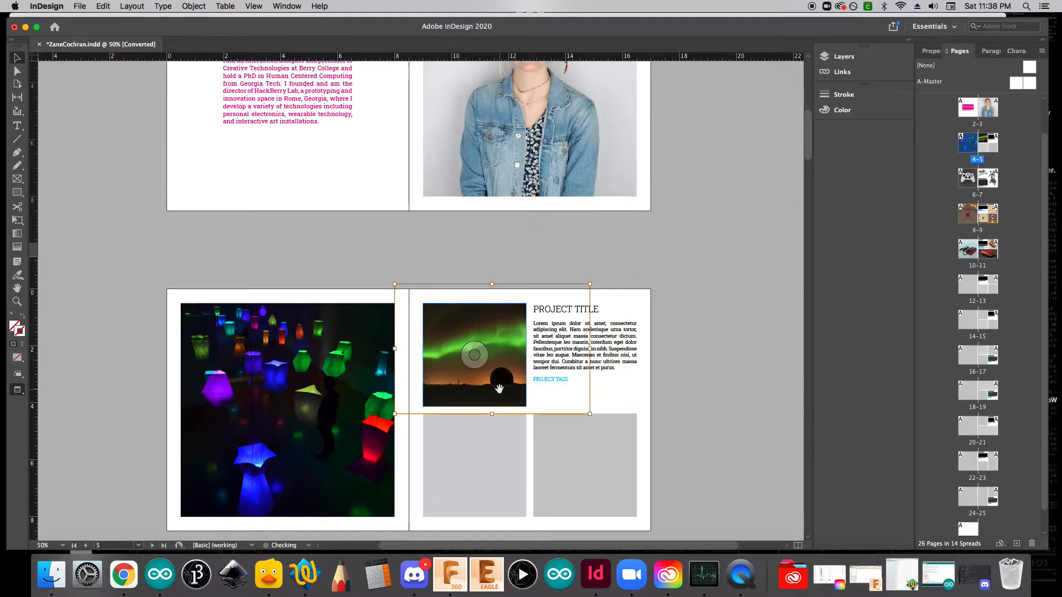
left_click_drag(578, 284, 556, 299)
left_click_drag(384, 414, 388, 411)
left_click_drag(516, 395, 509, 398)
left_click(681, 487)
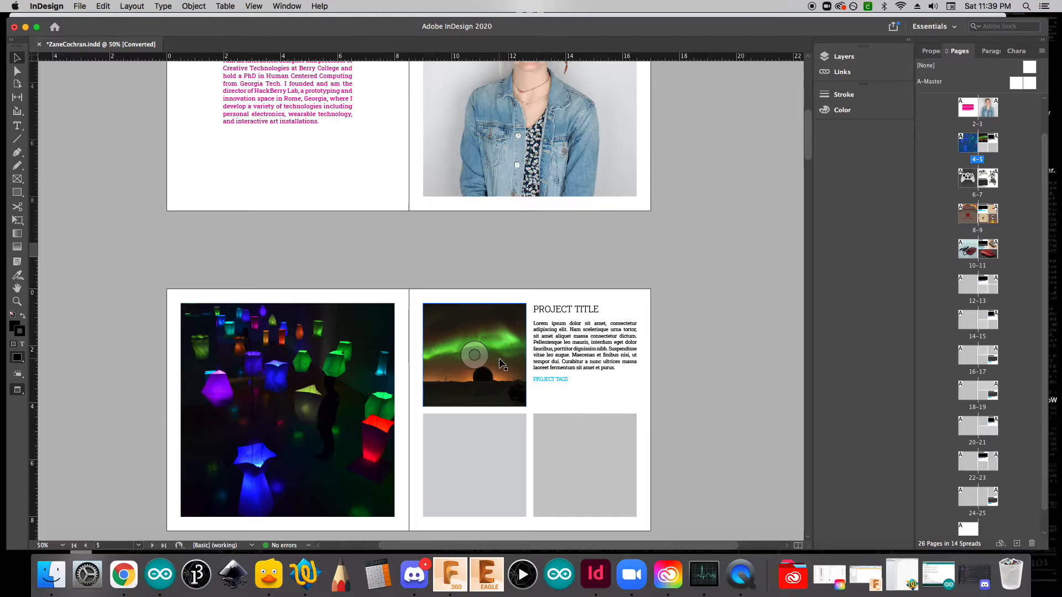
Place 34.JPG into the empty image frame directly below the aurora photo on page 5
scroll(497, 312, "down", 2)
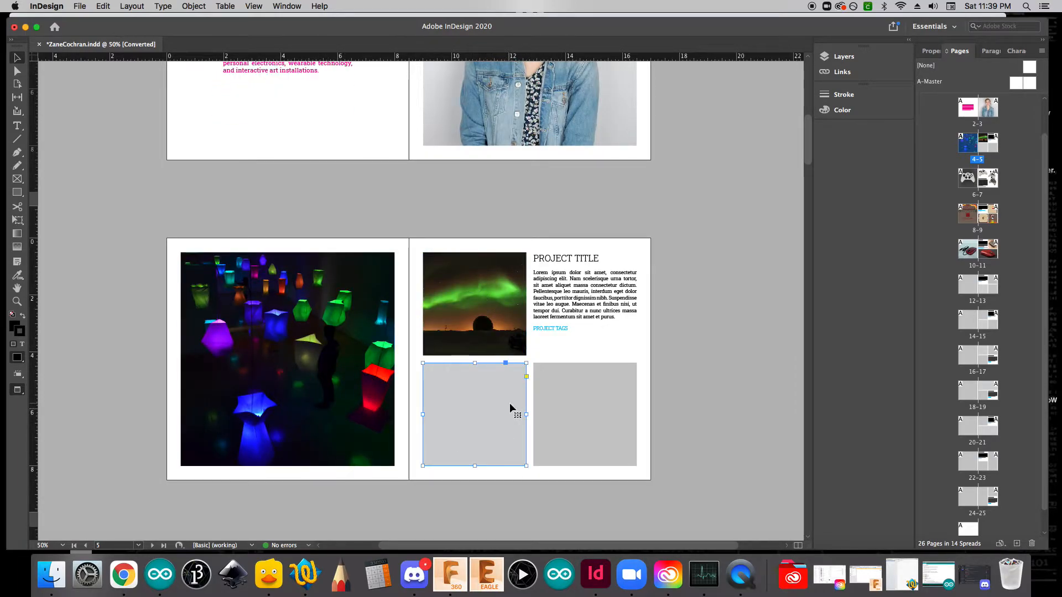
key("super+d")
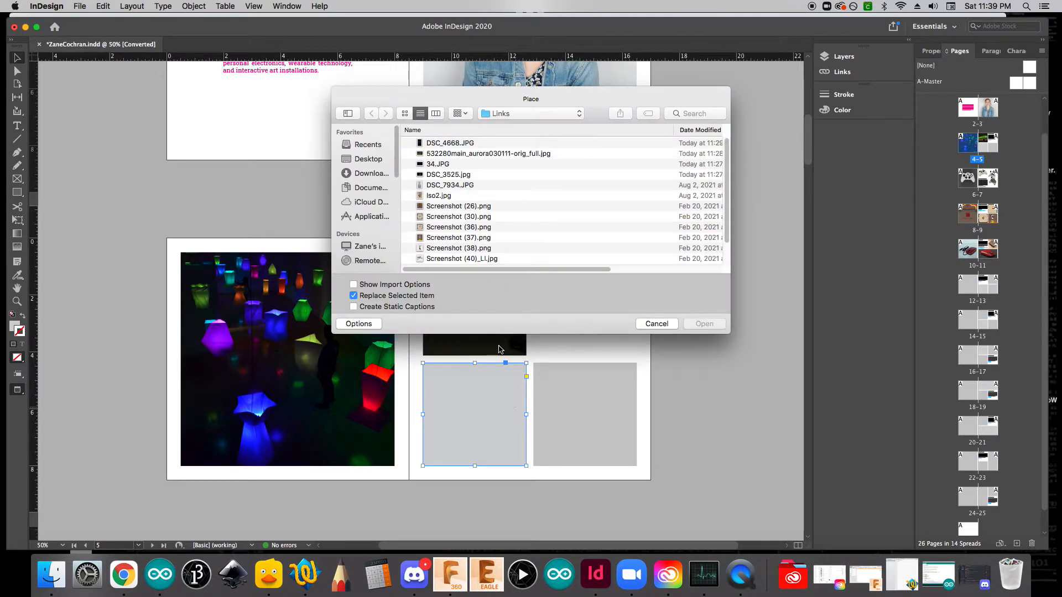
double_click(437, 164)
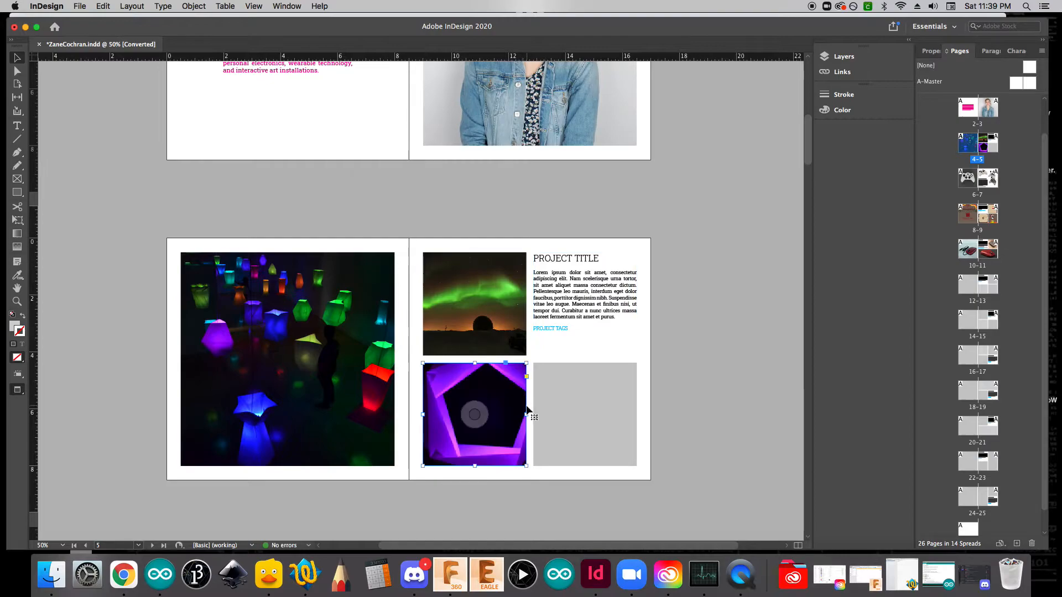
Scale down the purple pentagon photo within its frame and center the whole lantern shape in it
double_click(512, 393)
left_click_drag(708, 258, 577, 347)
left_click_drag(501, 443, 545, 403)
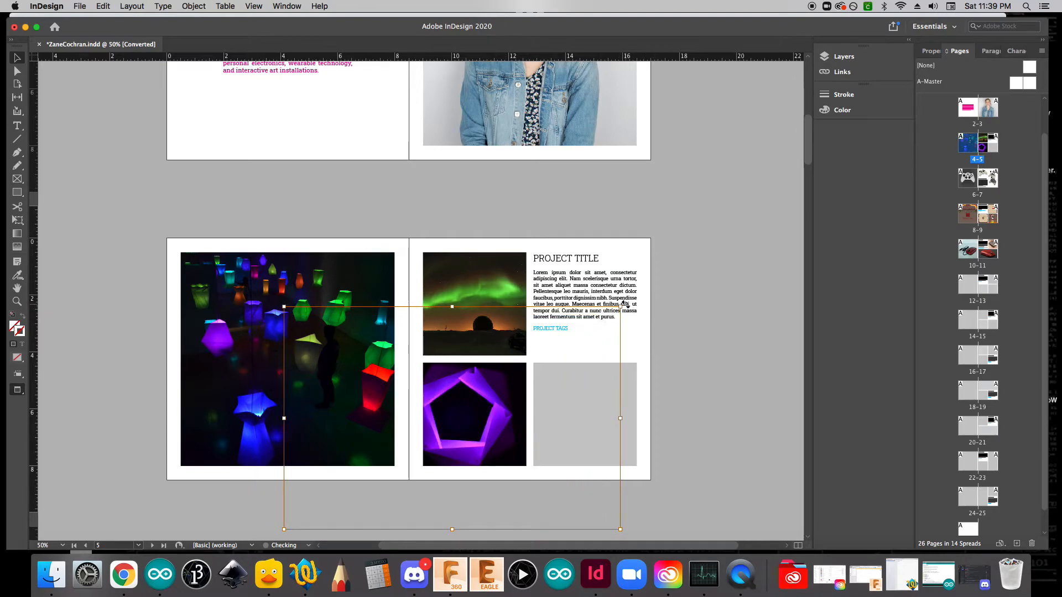
left_click_drag(622, 306, 560, 347)
left_click_drag(507, 435, 491, 450)
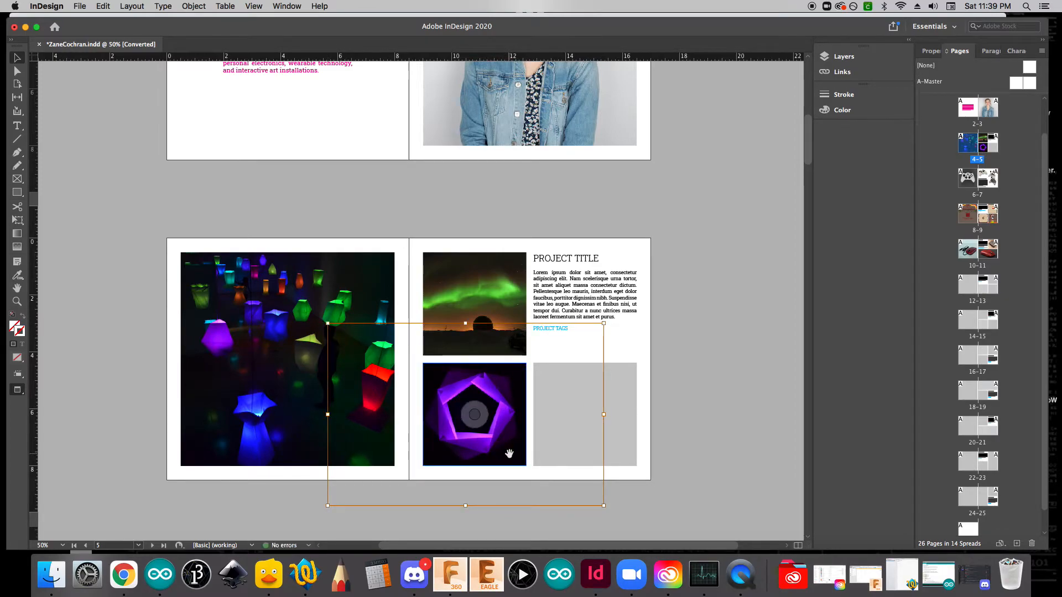
left_click(712, 382)
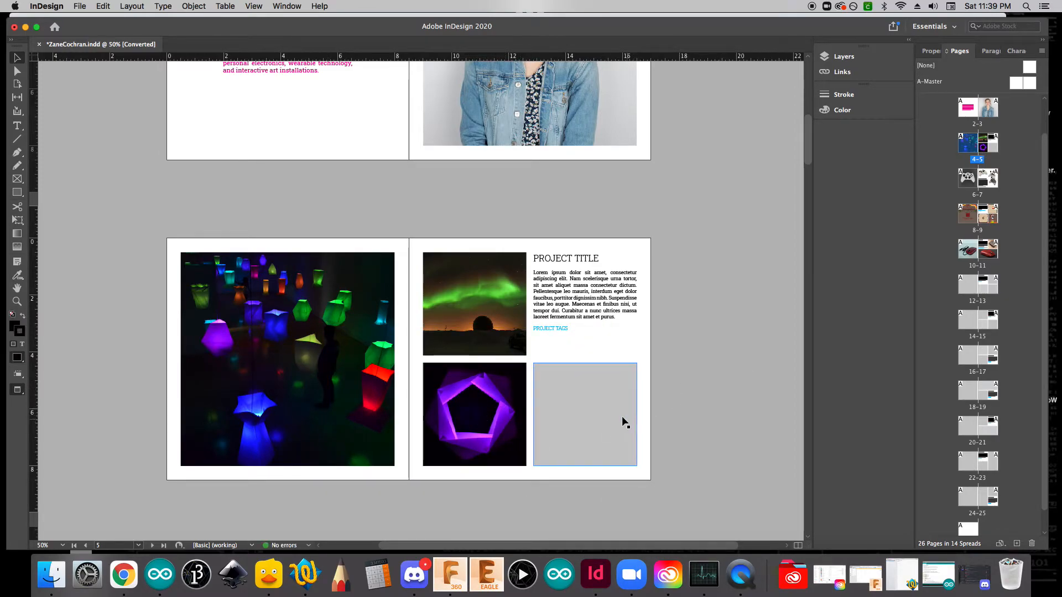
Place DSC_3525.jpg into the last empty image frame on page 5, below the project text
left_click(607, 398)
key("super+d")
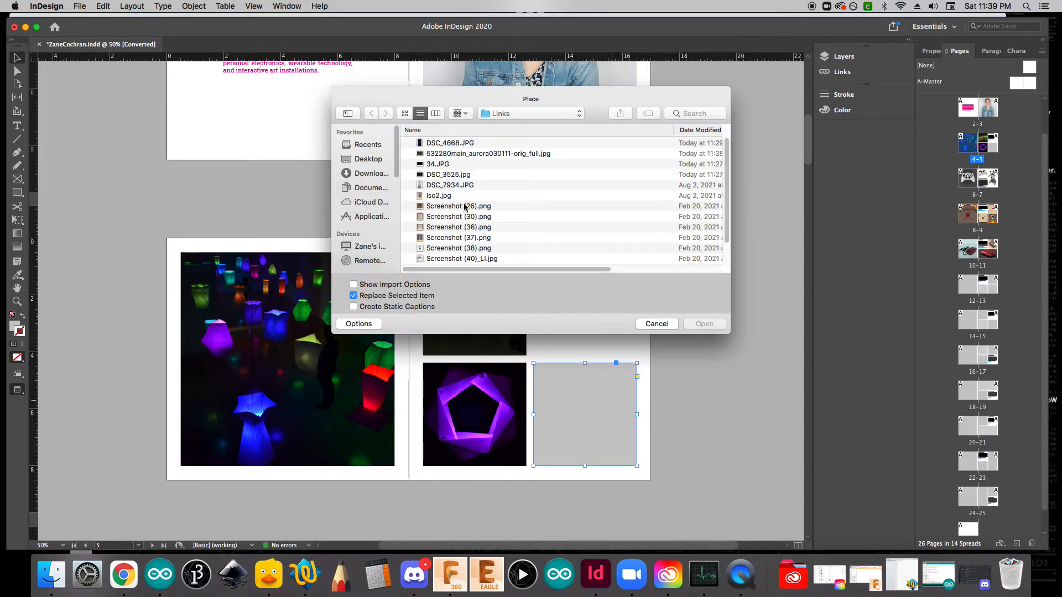
double_click(436, 176)
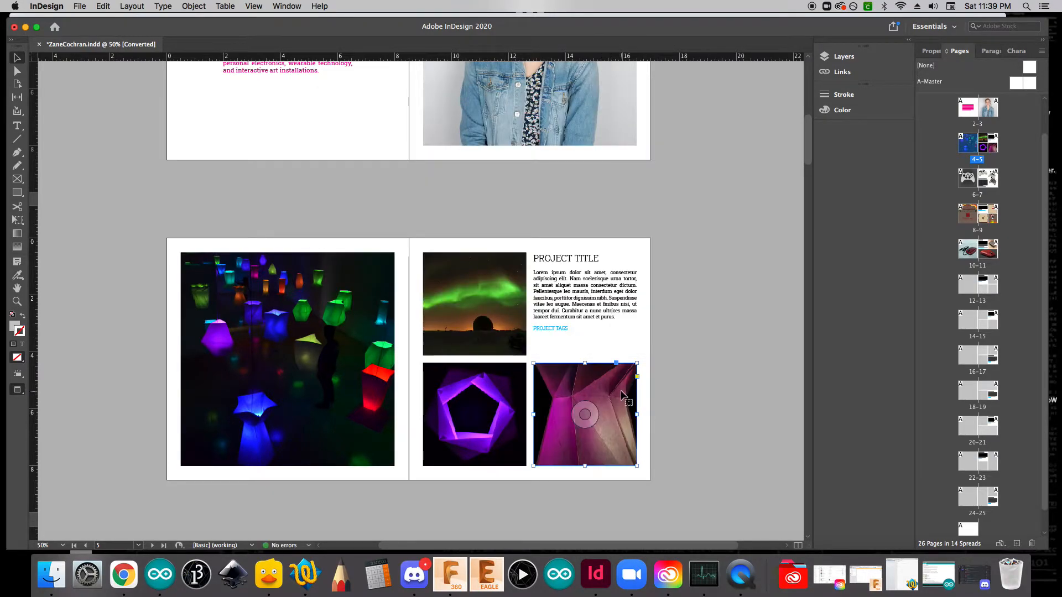
Scale down the pink lantern photo within its frame and reposition it so the whole lantern is centered
double_click(621, 390)
left_click_drag(767, 296, 670, 358)
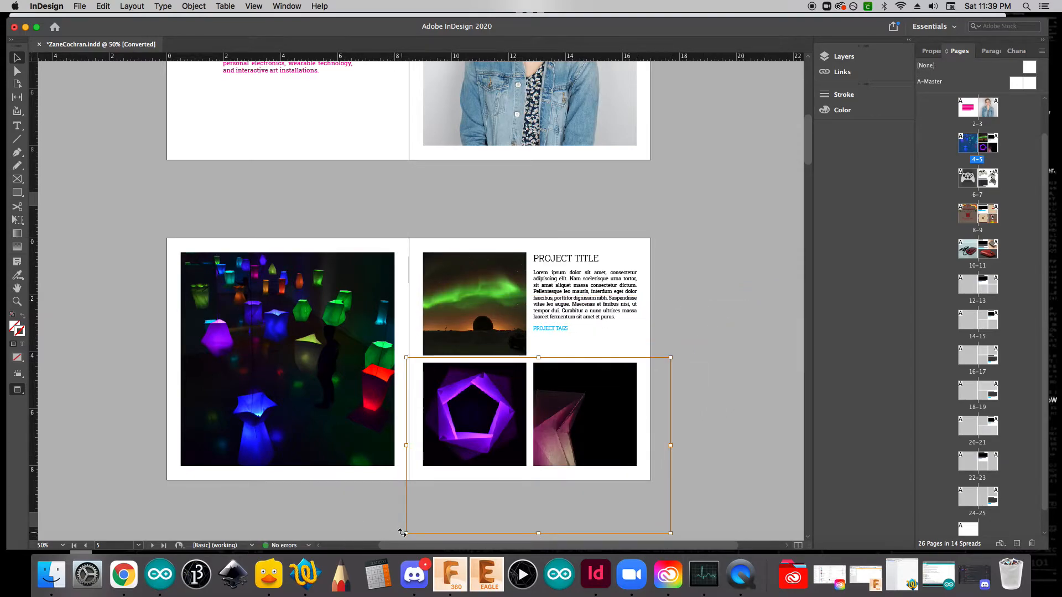
left_click_drag(407, 532, 502, 469)
left_click_drag(624, 453, 640, 456)
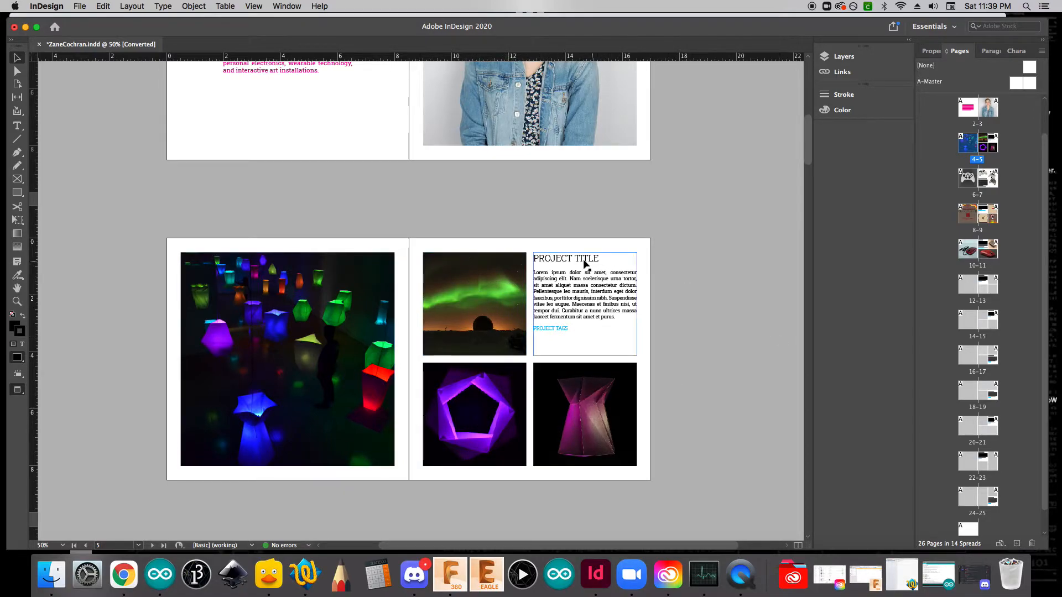
Replace the PROJECT TITLE placeholder on page 5 with AURORA
scroll(600, 267, "up", 3)
scroll(597, 266, "down", 3)
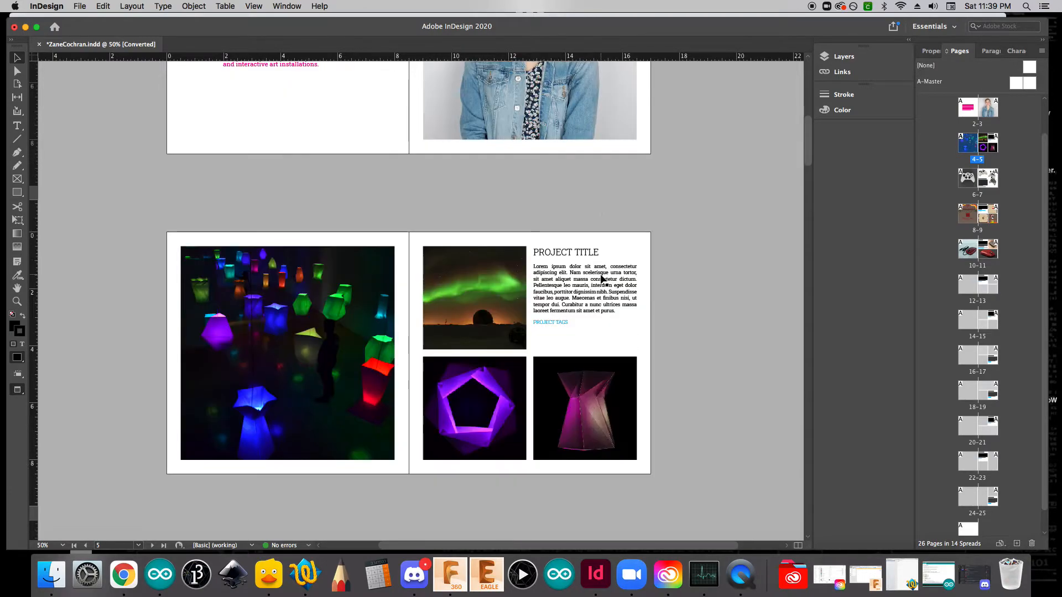
scroll(595, 279, "up", 3)
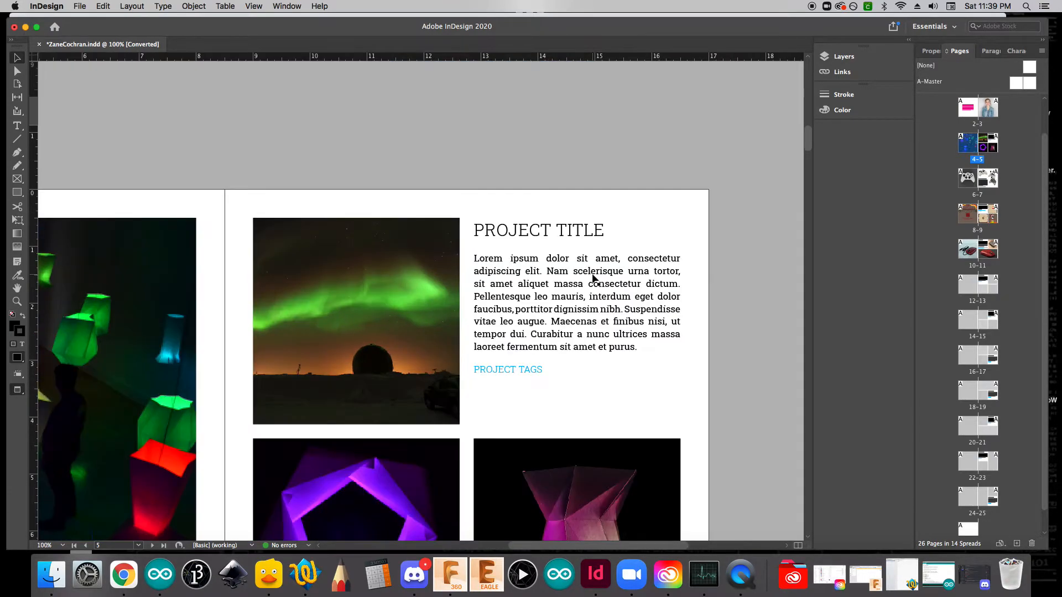
left_click(562, 222)
triple_click(561, 223)
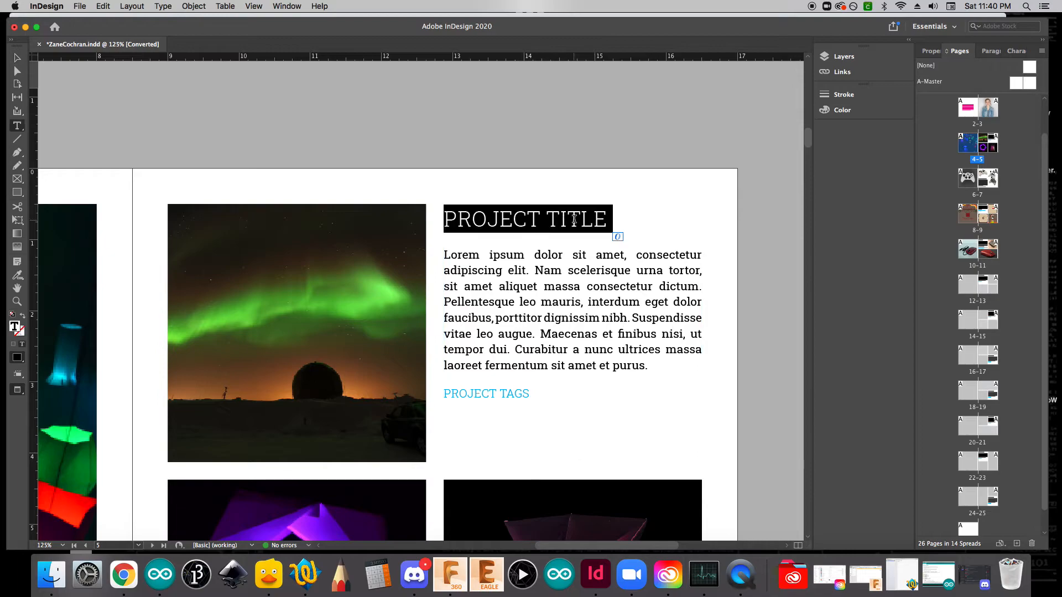
type("AR")
type("RORA")
key("Return")
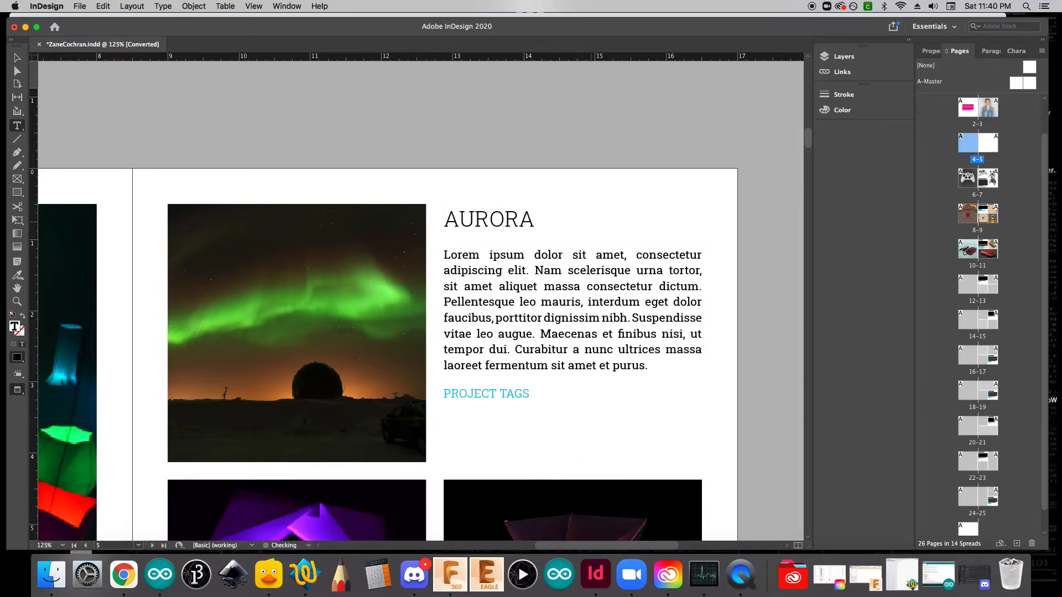
Switch to Chrome and copy the description paragraph under the AURORA heading on the project's Behance page
left_click_drag(443, 254, 653, 370)
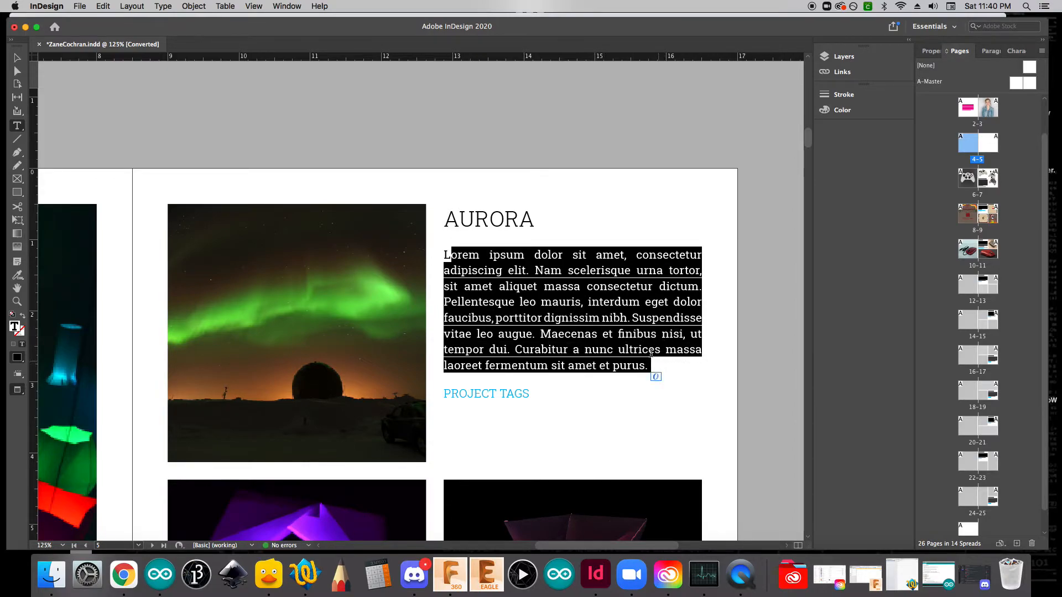
double_click(614, 318)
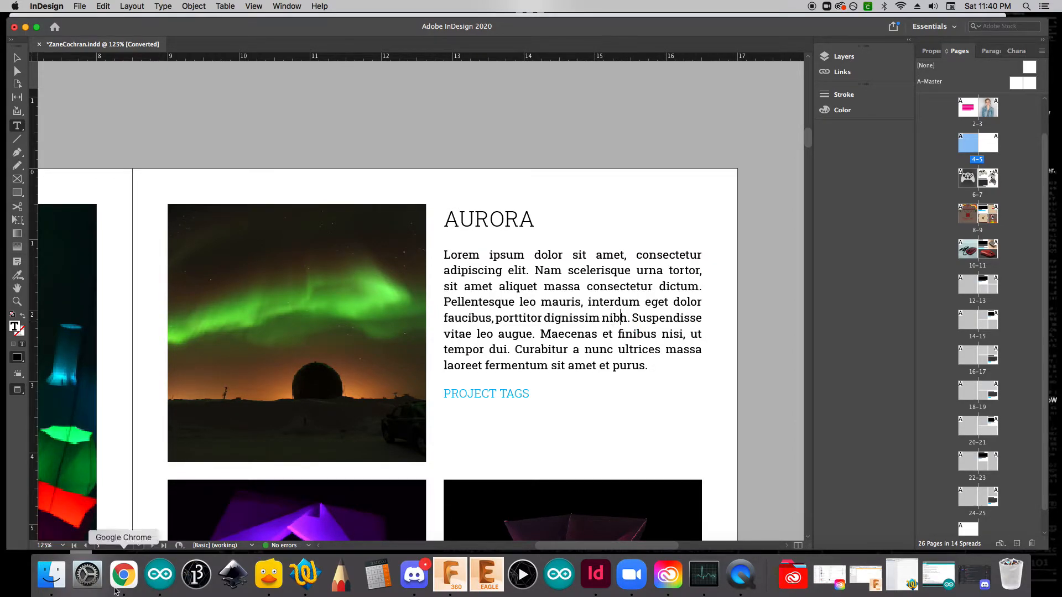
left_click(123, 575)
left_click(113, 28)
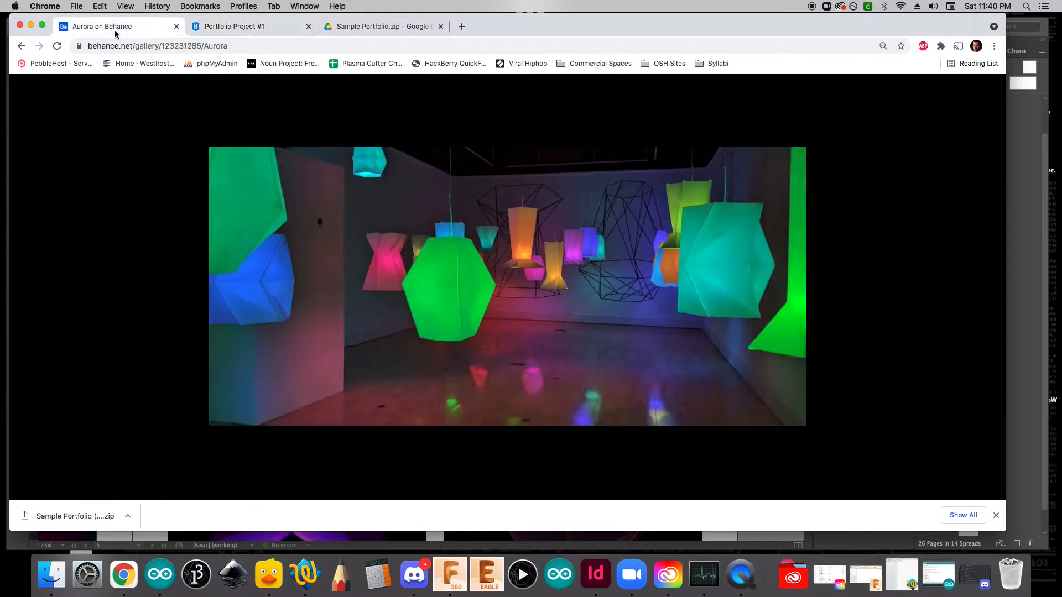
left_click(993, 104)
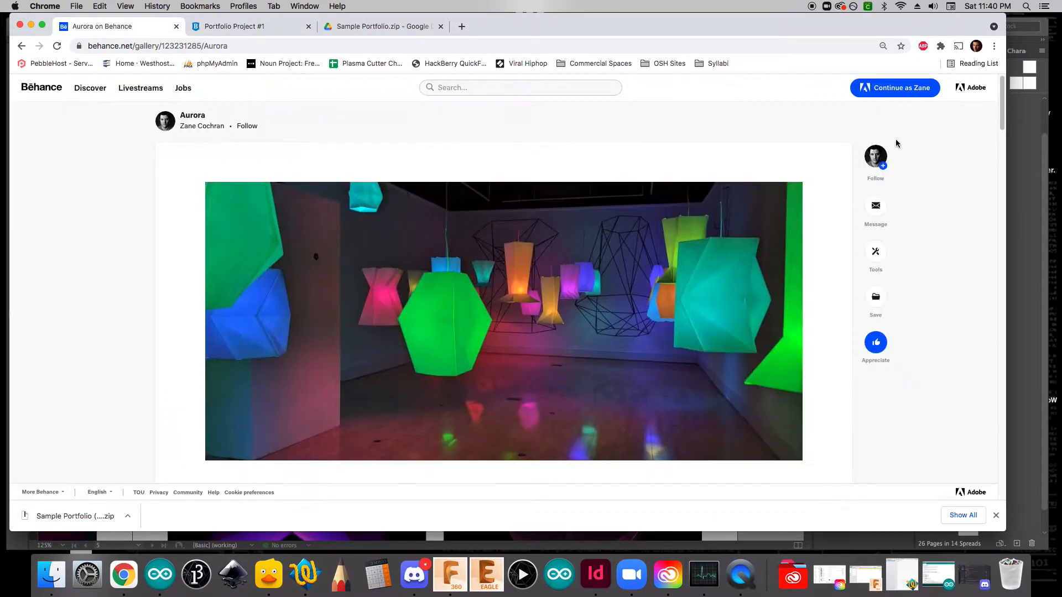
scroll(689, 289, "down", 5)
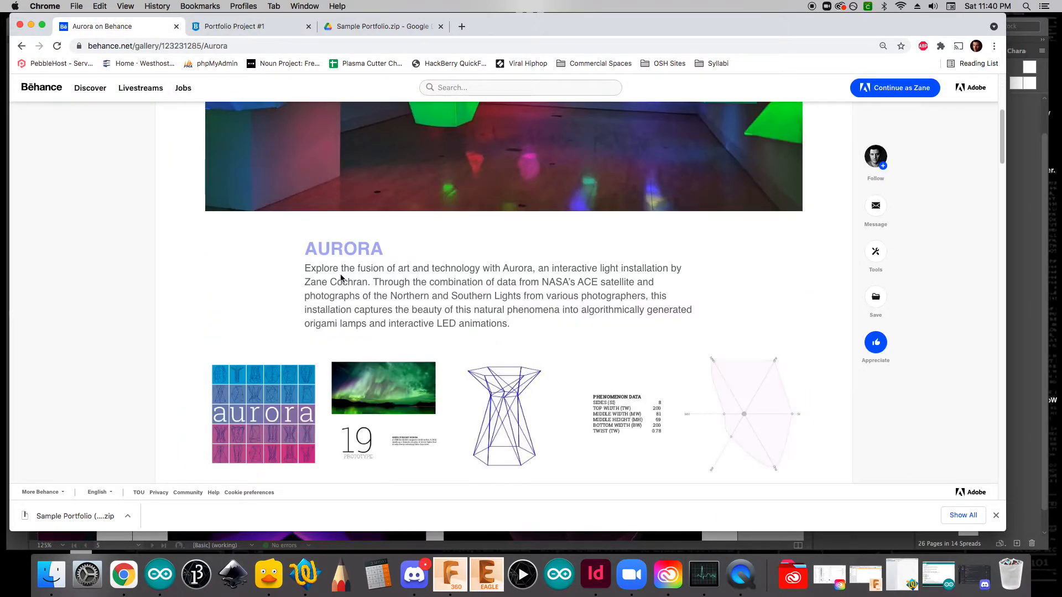
left_click_drag(304, 270, 509, 328)
key("super+c")
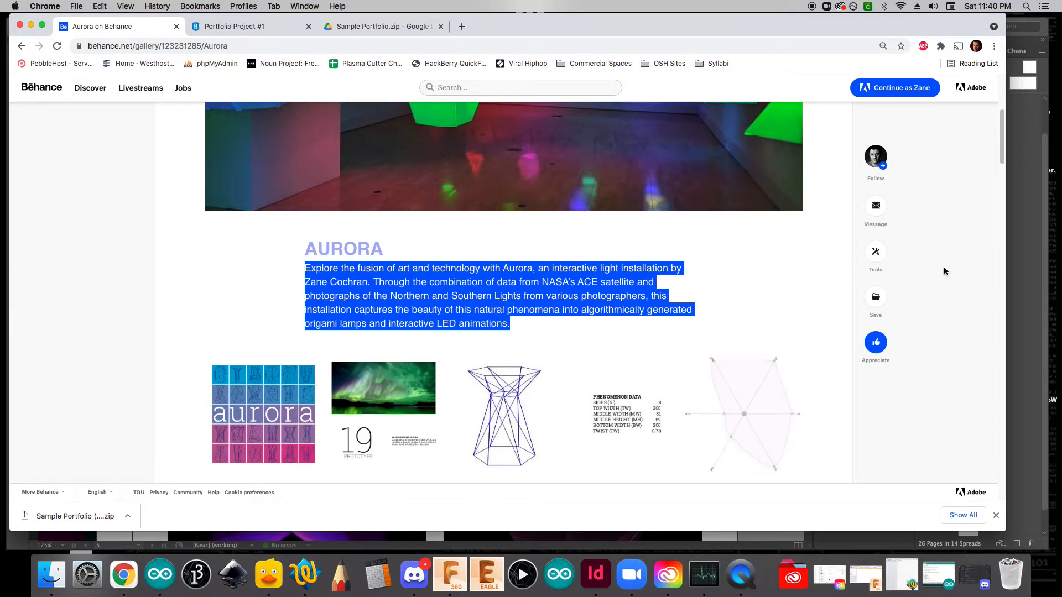
Strip the copied description's formatting by passing it through a new tab's address bar, and return to InDesign
left_click(463, 27)
key("super+v")
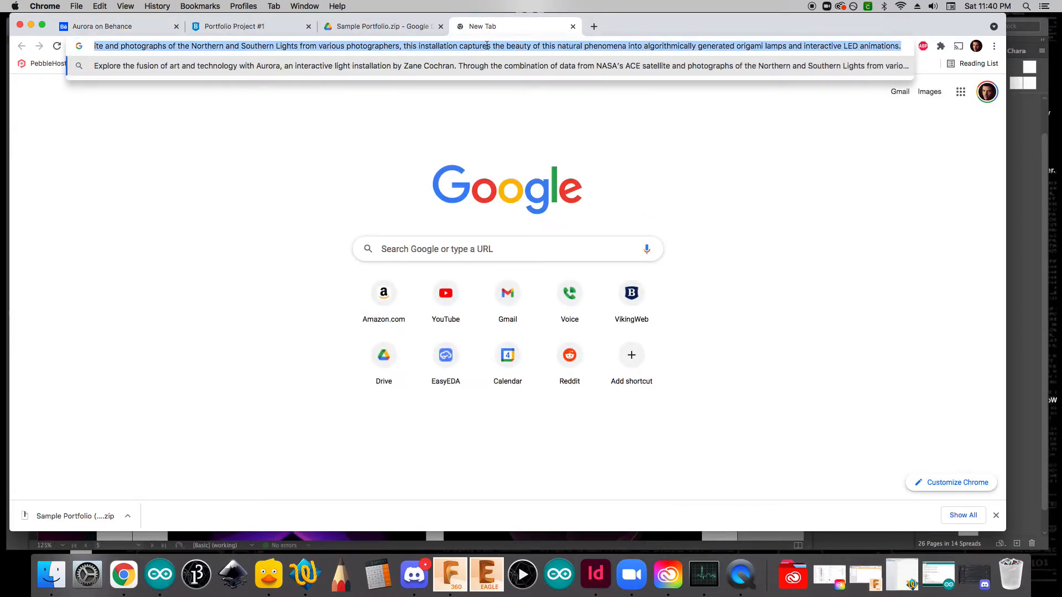
key("Escape")
left_click(1021, 159)
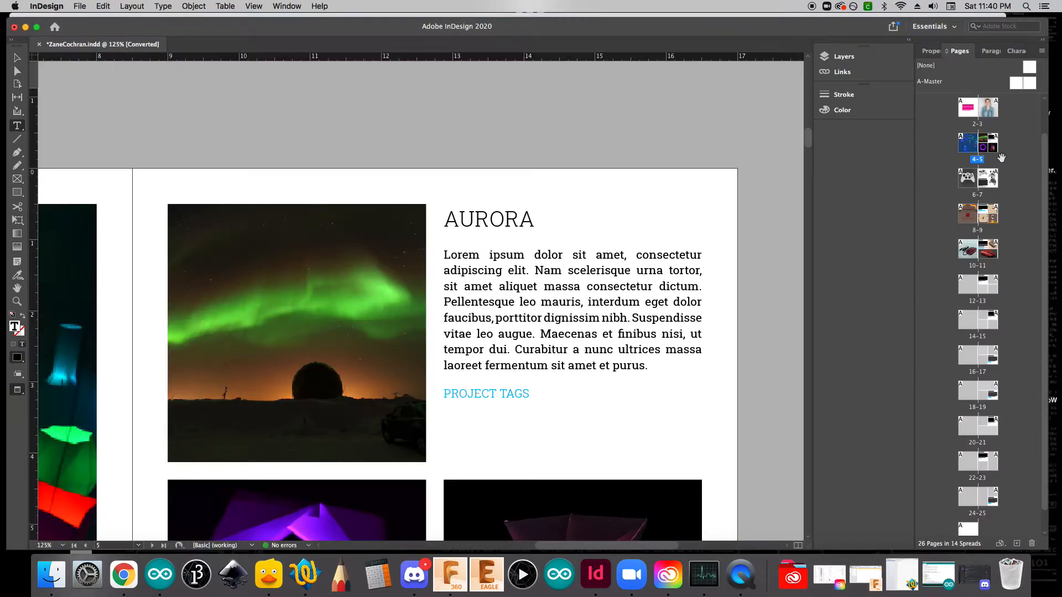
Try to replace the whole lorem ipsum paragraph below the AURORA title with the copied description, and undo it
triple_click(518, 325)
left_click(517, 325)
key("super+v")
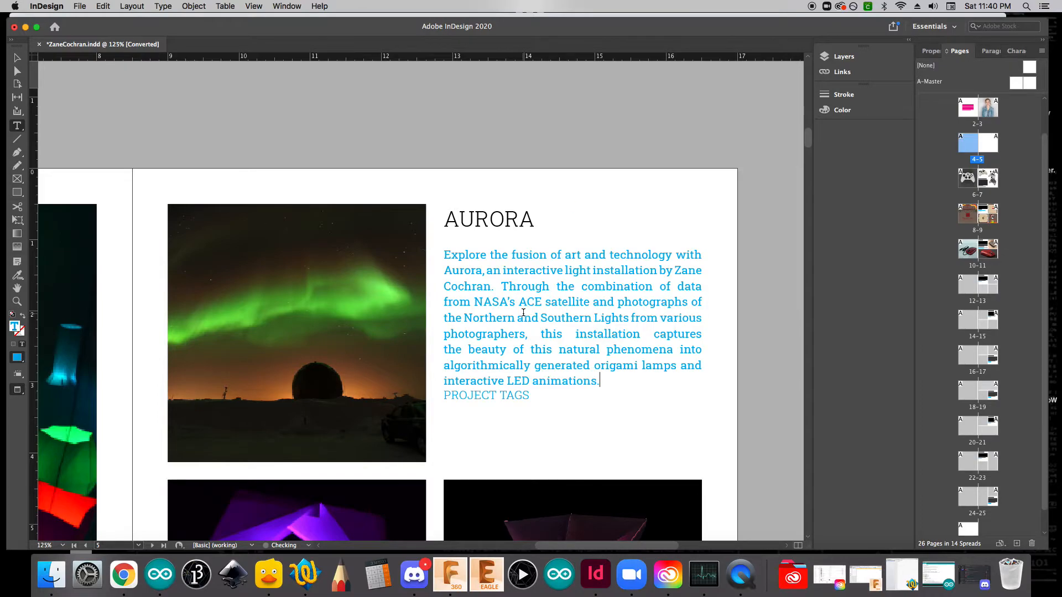
key("super+z")
Replace only the lorem ipsum sentences below the AURORA title with the copied description, keeping the placeholder's text formatting
left_click(496, 286)
left_click_drag(445, 255, 648, 367)
key("shift+super+v")
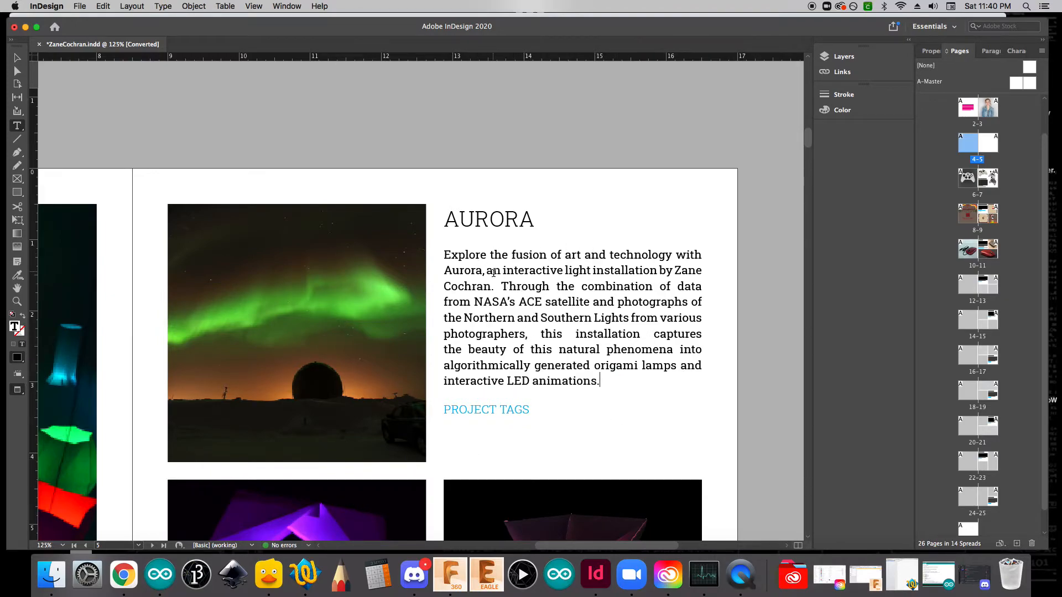
Switch to Chrome and copy the Tools list, from Processing to EasyEDA, near the end of the Aurora Behance page
left_click(123, 574)
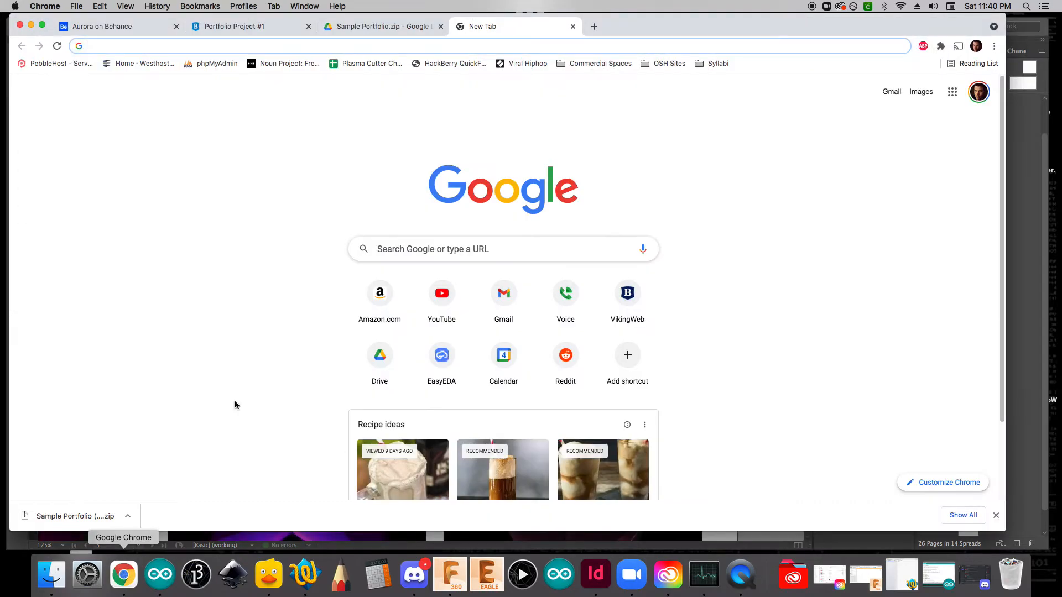
left_click(96, 26)
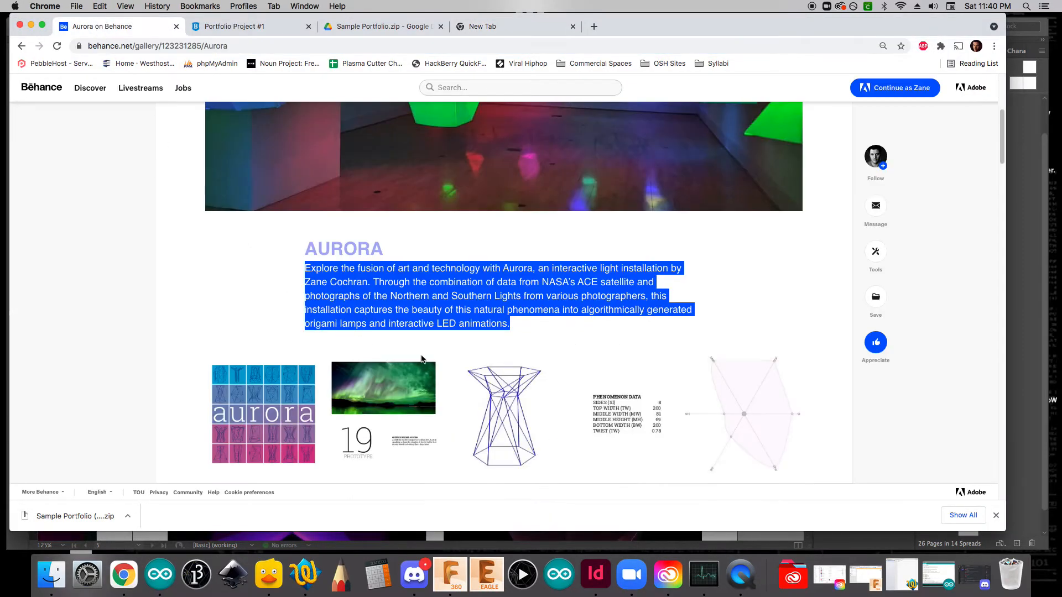
left_click(474, 282)
scroll(477, 288, "up", 5)
scroll(476, 287, "down", 20)
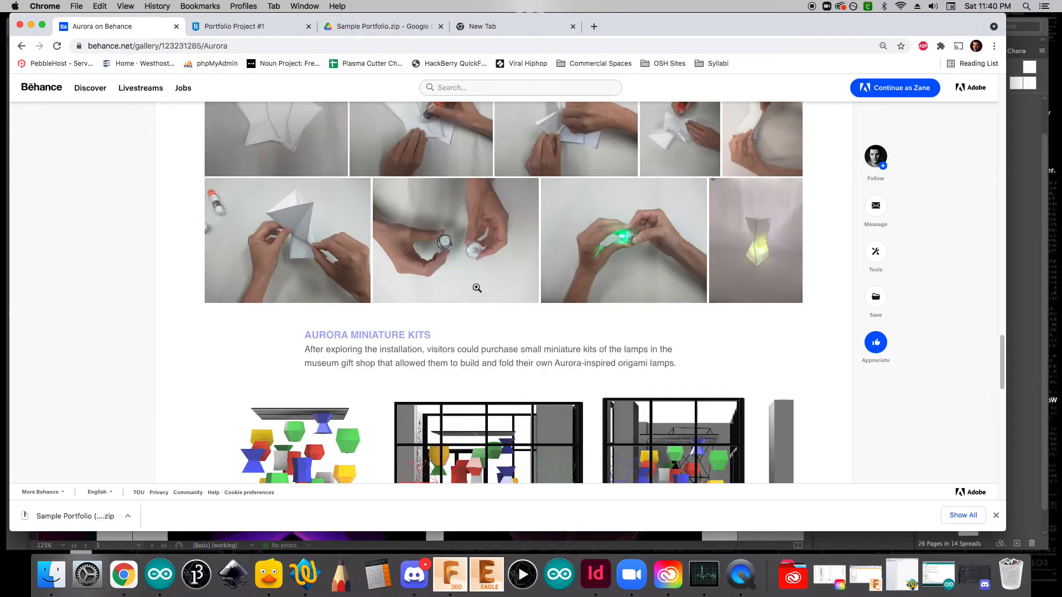
scroll(476, 288, "down", 15)
scroll(476, 287, "up", 8)
scroll(476, 288, "down", 1)
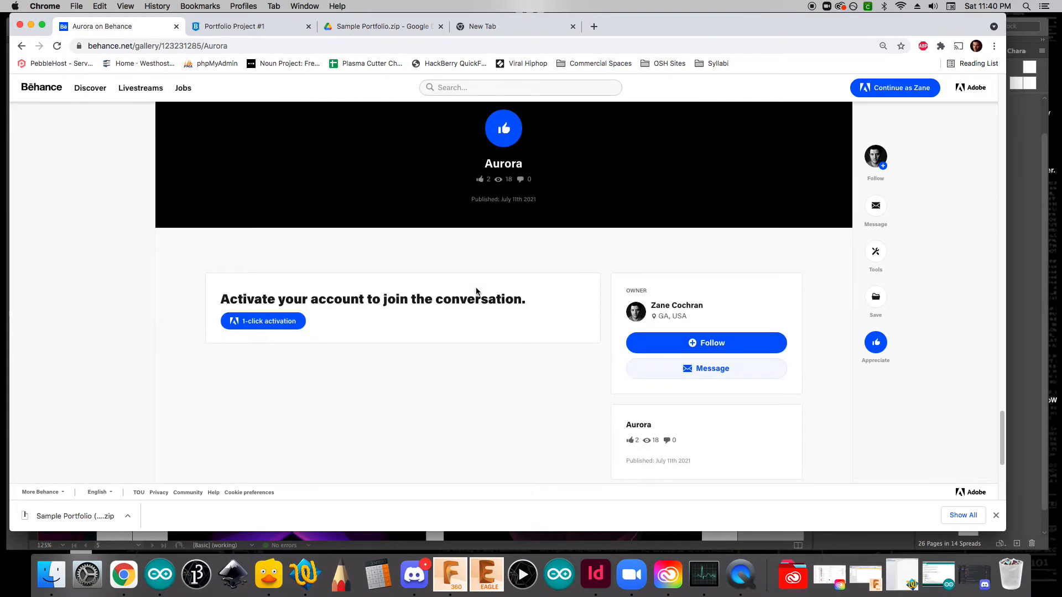
scroll(476, 288, "down", 3)
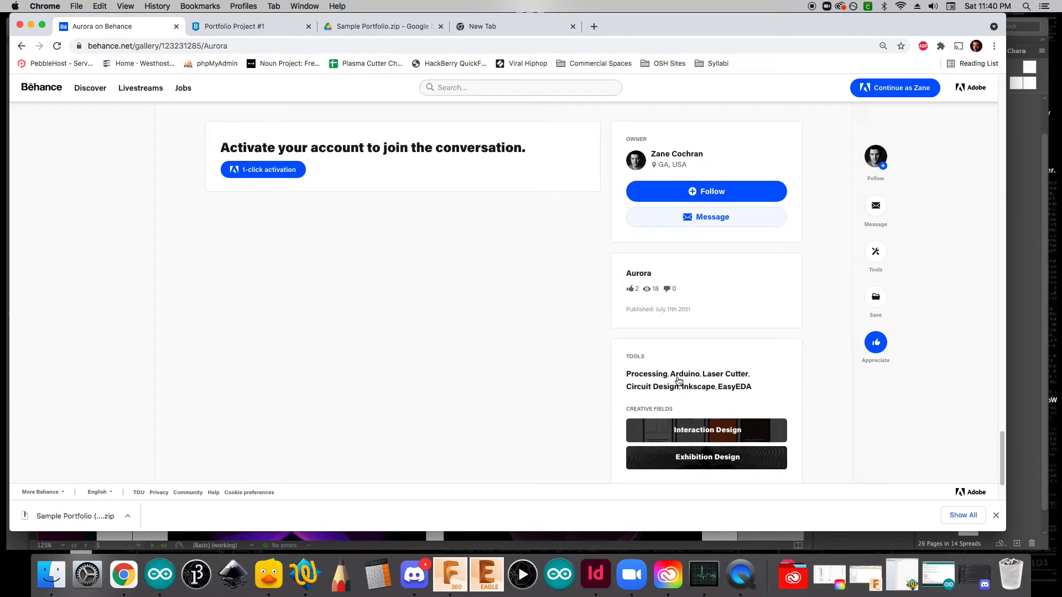
left_click_drag(626, 376, 761, 391)
key("ctrl+c")
Strip the copied tools list's formatting by passing it through the address bar of a new tab
key("ctrl+t")
key("ctrl+v")
key("Escape")
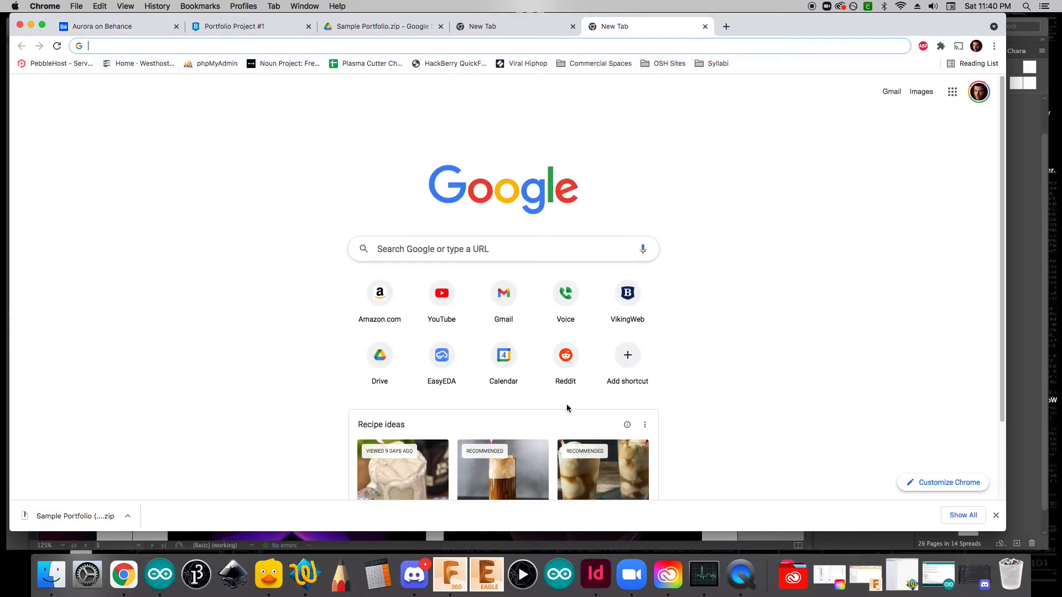
Return to InDesign and replace the PROJECT TAGS placeholder below the description with the copied tools list
left_click(595, 575)
left_click_drag(444, 409, 532, 416)
key("super+v")
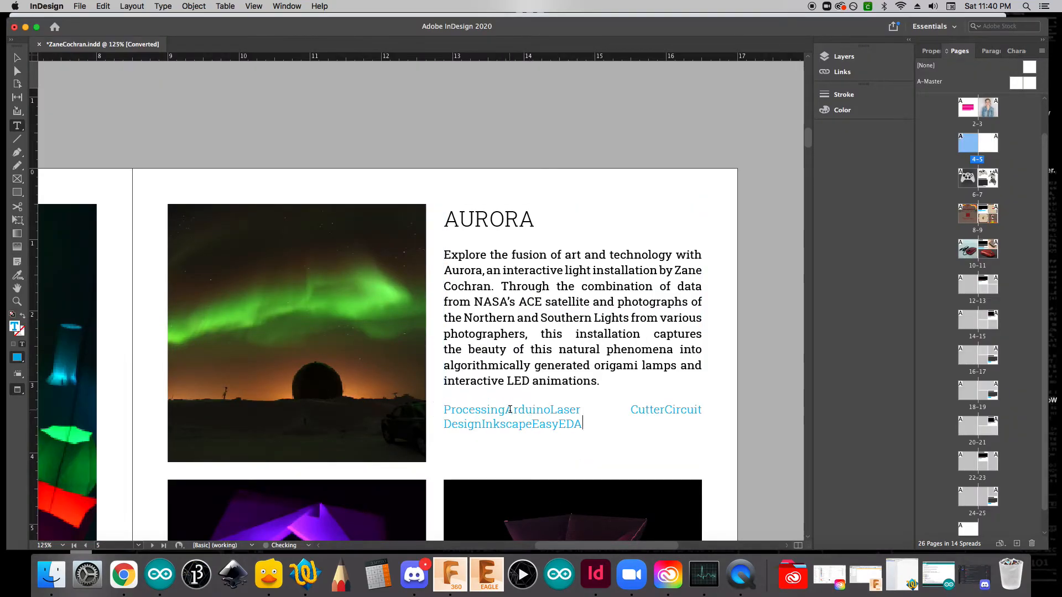
Add commas after Processing, Arduino and Laser Cutter in the blue tags, and start a new line at Circuit Design
left_click(506, 410)
type(",")
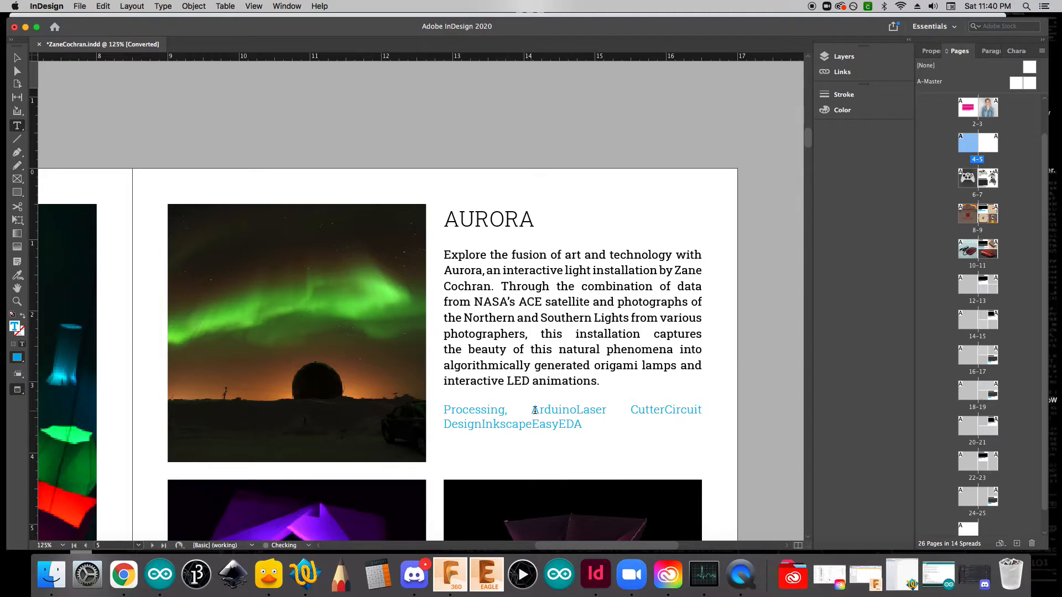
left_click(577, 410)
type(",")
left_click(663, 410)
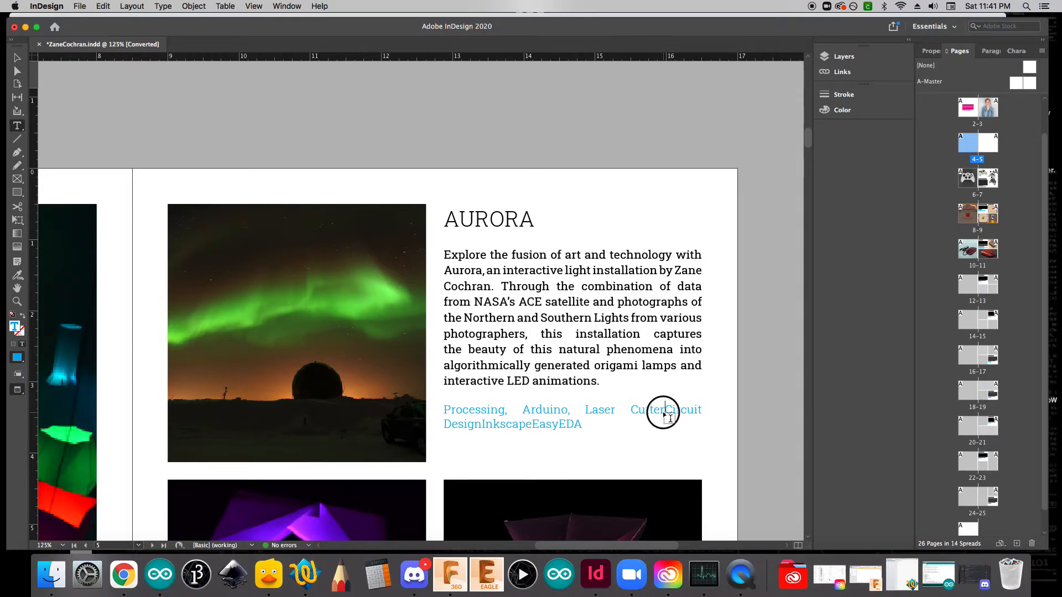
type(",")
key("Return")
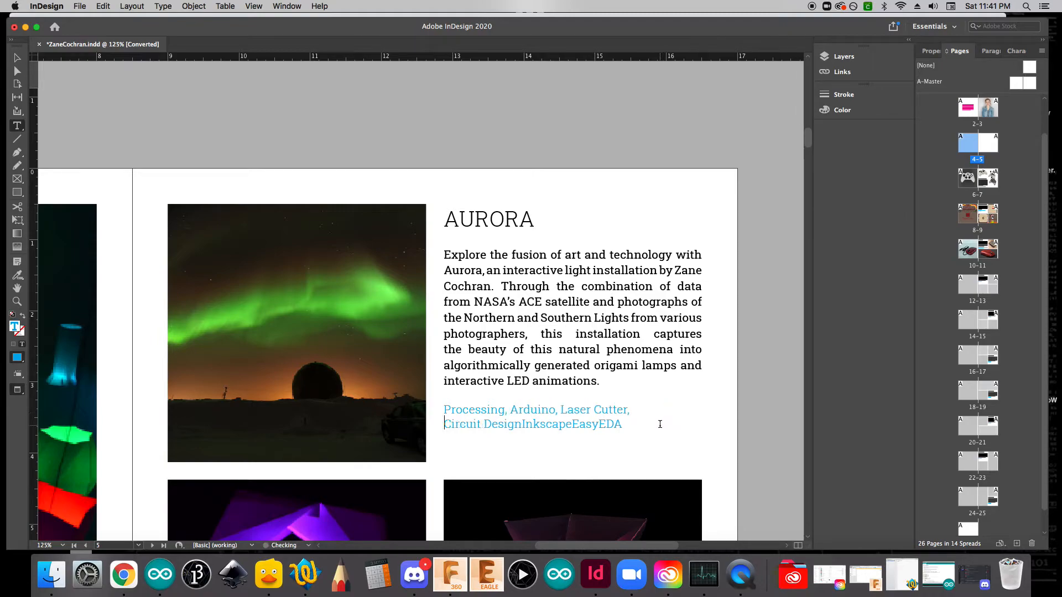
Separate Circuit Design, Inkscape and EasyEDA with commas in the second tag line, and deselect the text frame
left_click(522, 424)
type(",")
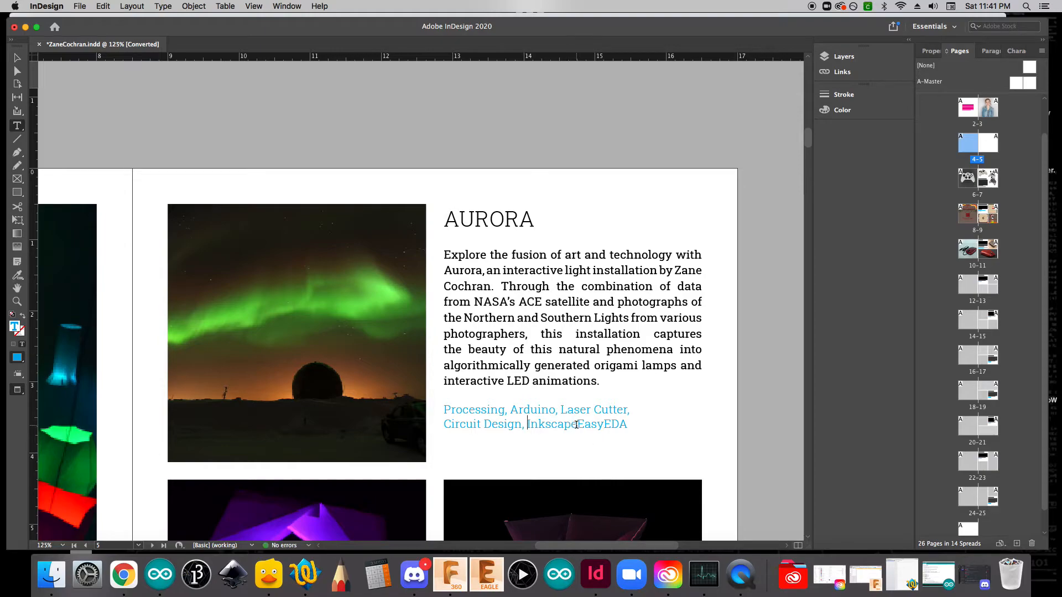
left_click(577, 424)
type(",")
left_click(17, 58)
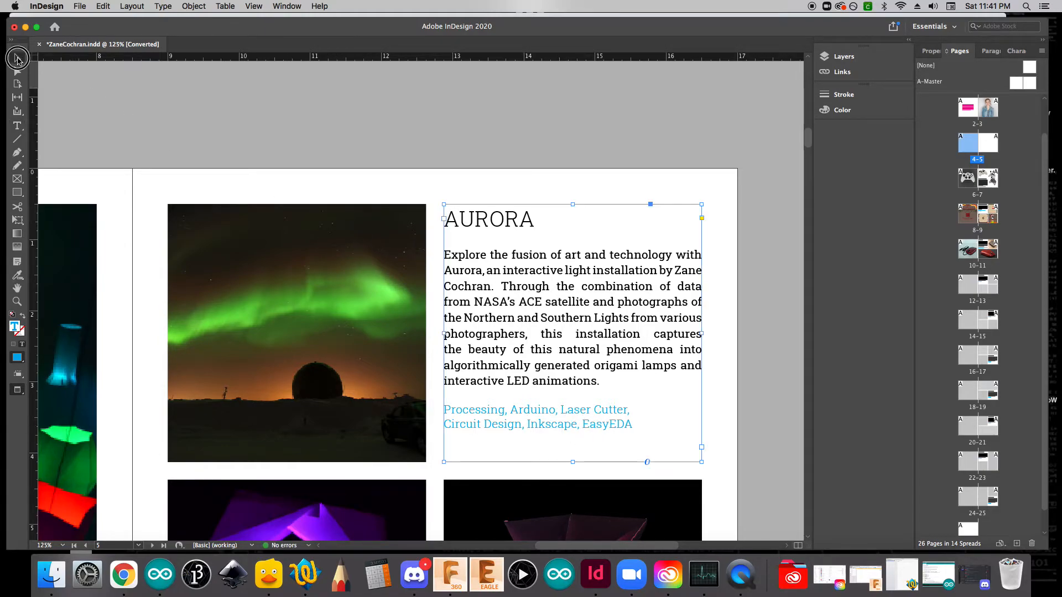
left_click(567, 92)
left_click(644, 268)
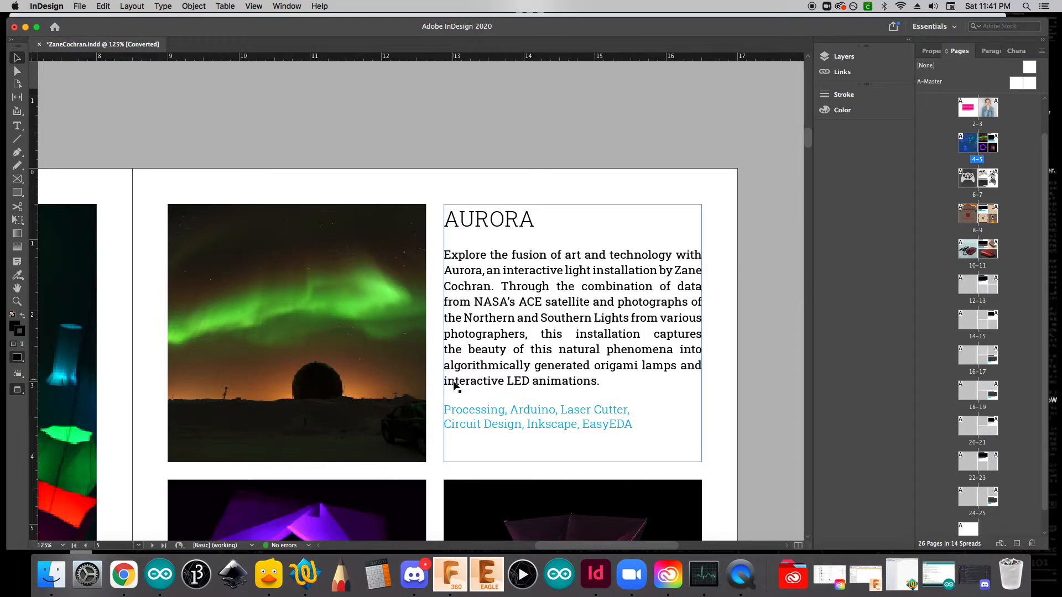
Set the AURORA title's Roboto Slab font style to Medium
triple_click(481, 218)
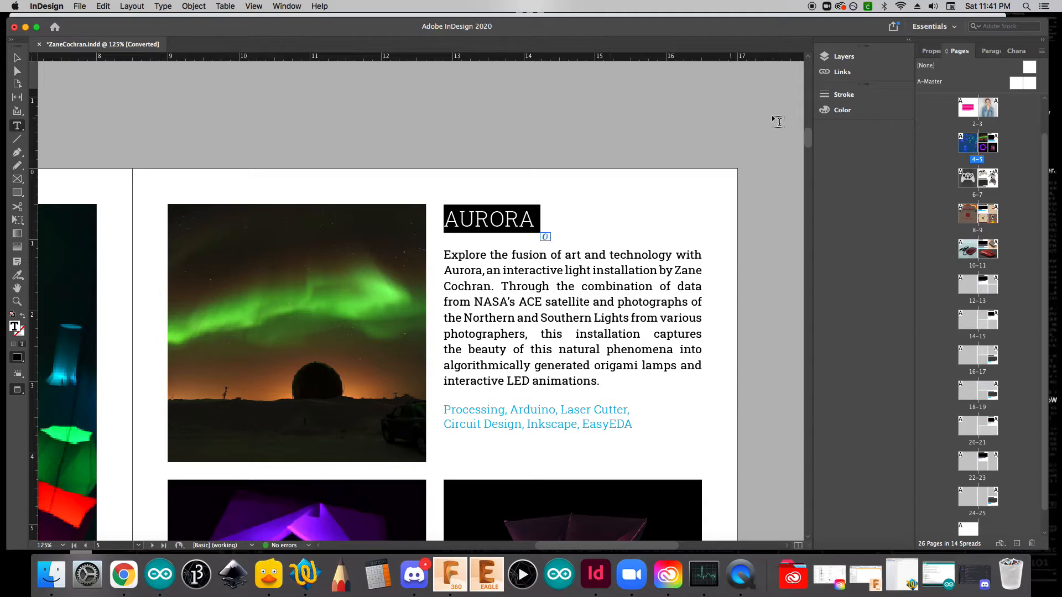
left_click(991, 53)
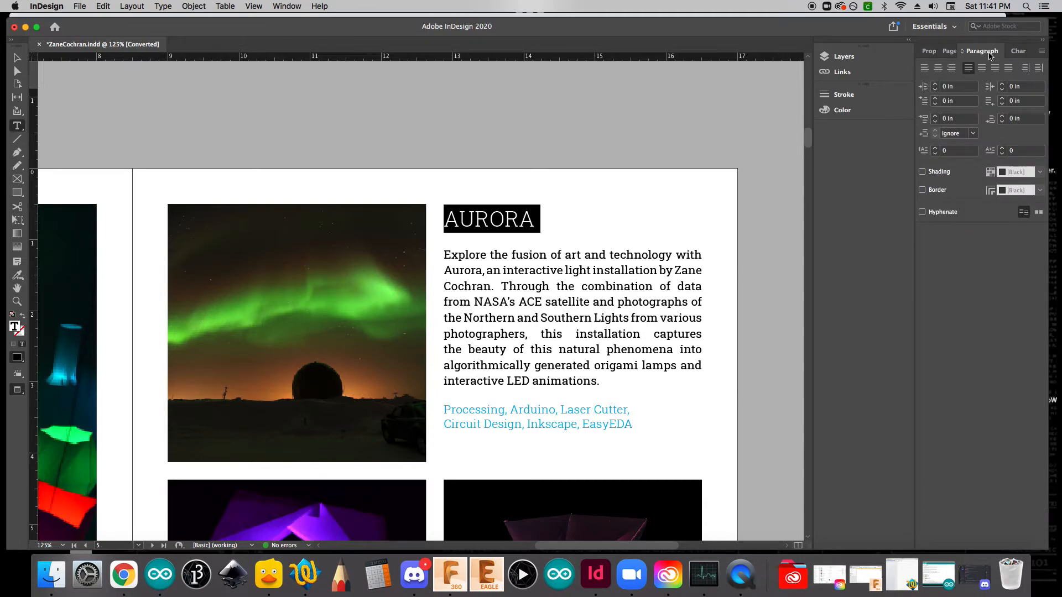
left_click(1018, 51)
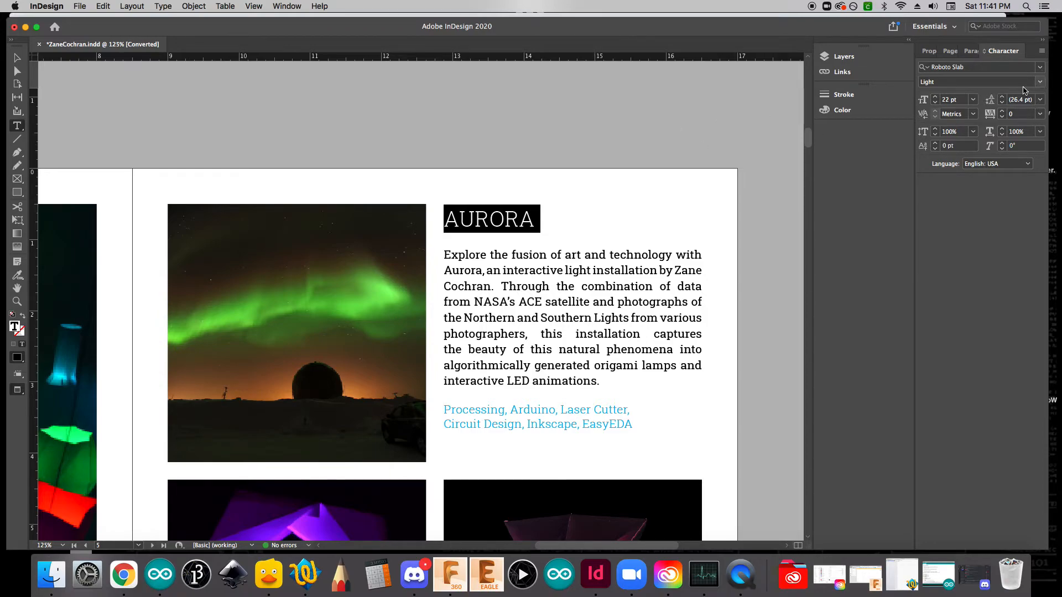
left_click(1040, 82)
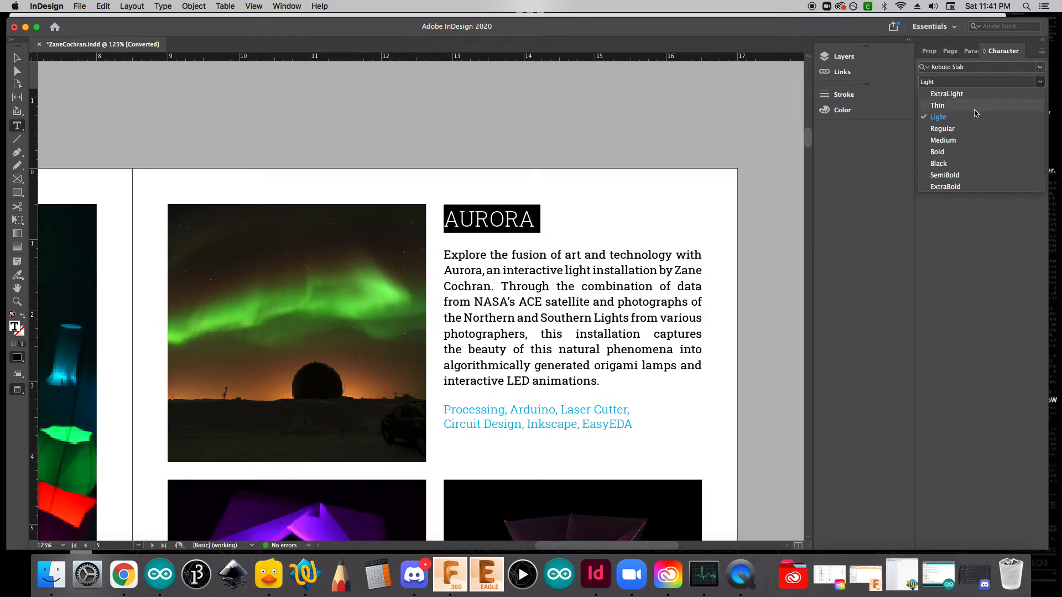
left_click(949, 140)
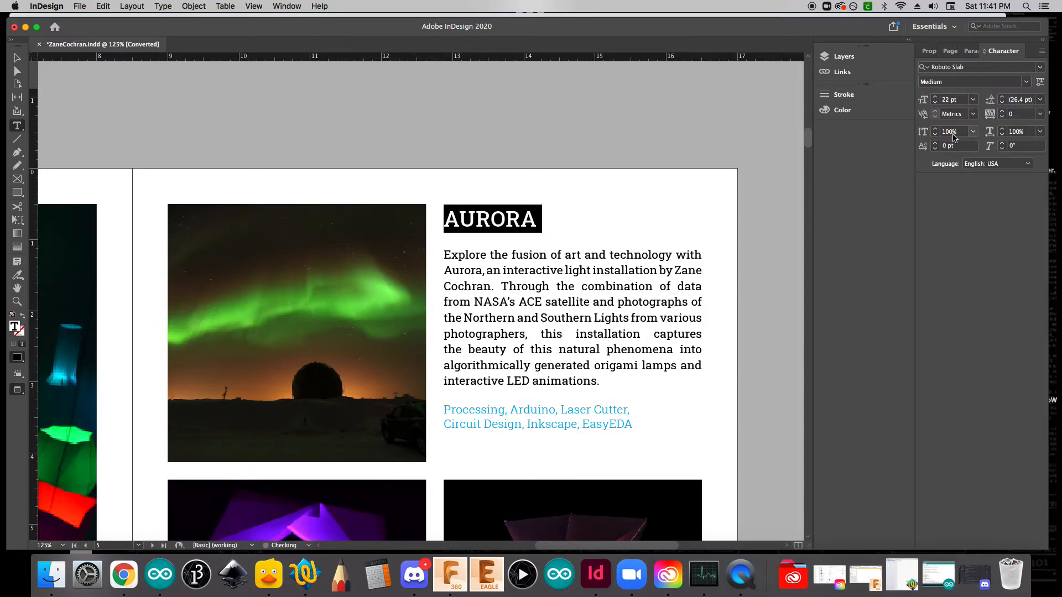
left_click(620, 290)
Set the AURORA title's Roboto Slab font style to Bold
double_click(517, 220)
left_click(1026, 82)
left_click(969, 154)
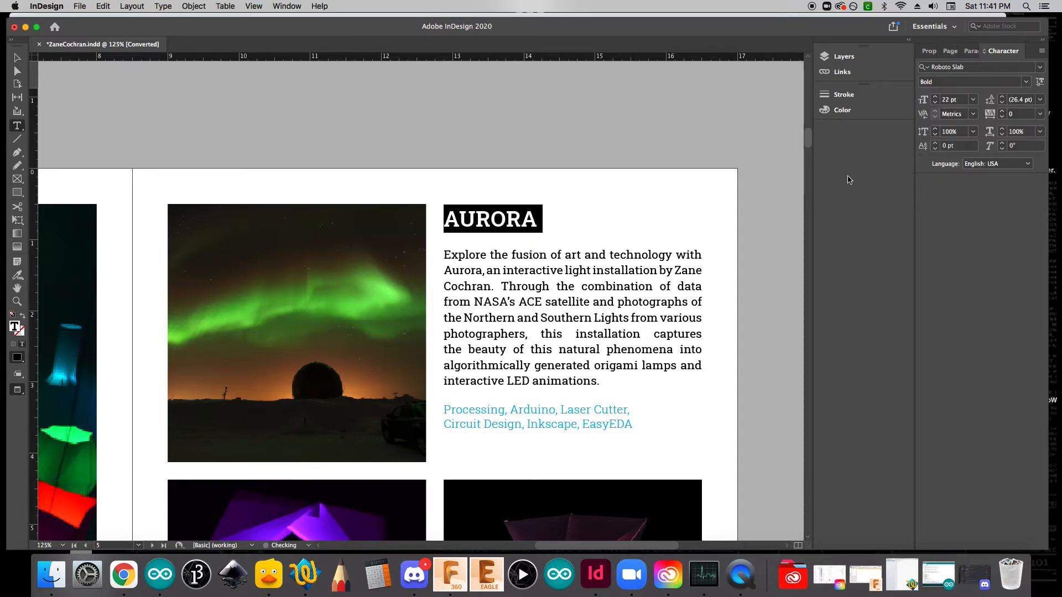
left_click(633, 257)
Insert an empty line between the description and the blue project tags
left_click(445, 410)
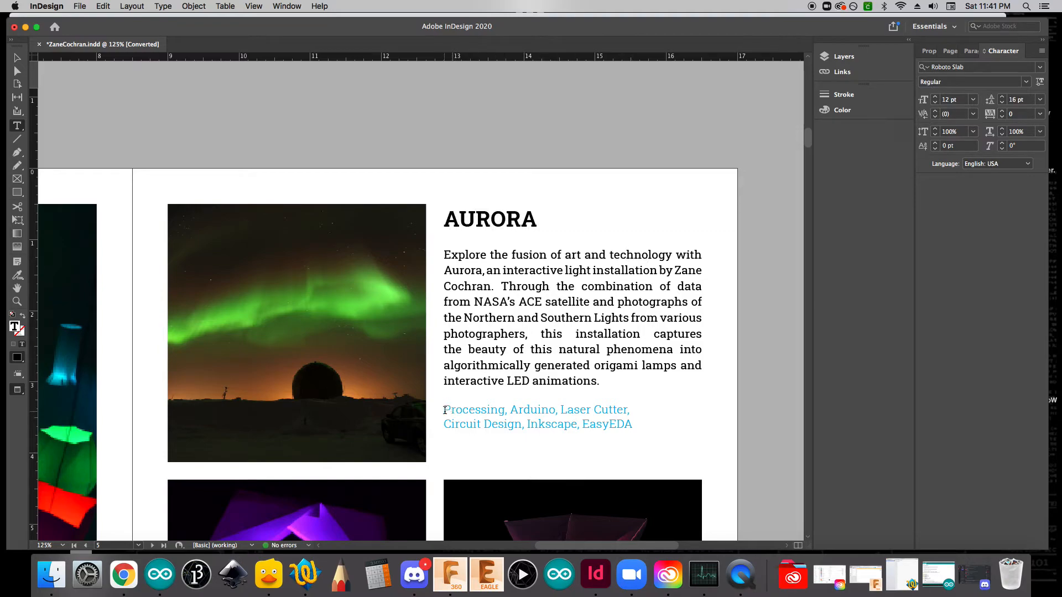
key("Return")
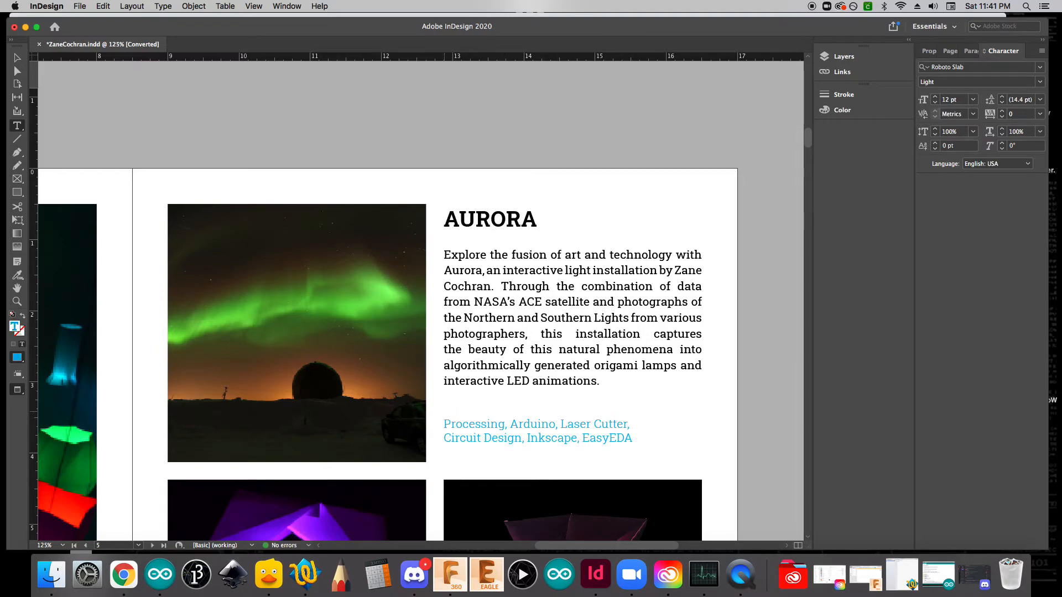
Add the heading "SKILLS & TOOLS" above the blue project tags and set its font style to Bold
type("SKILLS & TOOLS")
triple_click(480, 419)
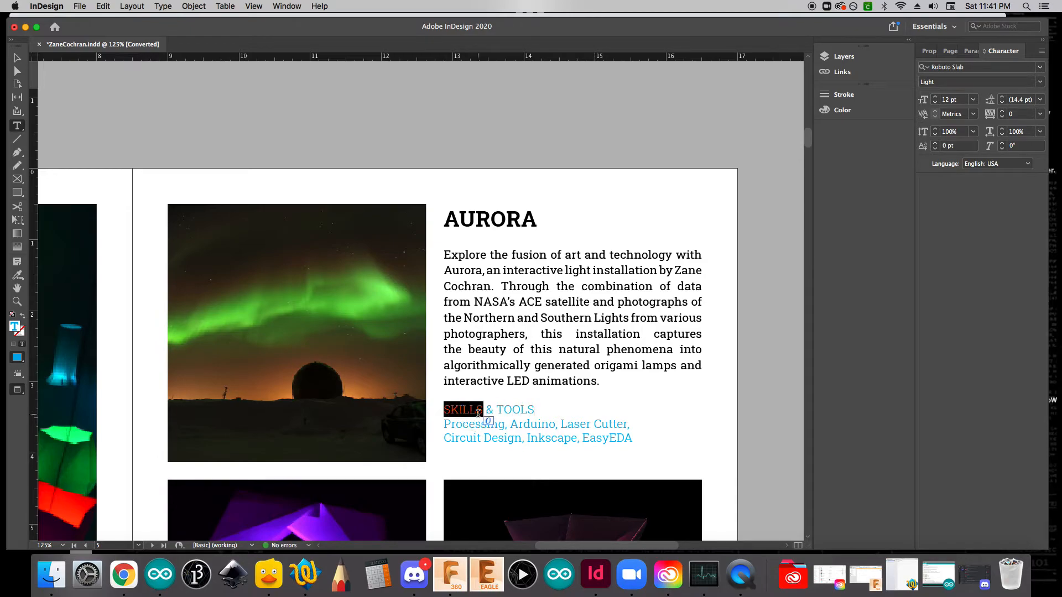
left_click(1041, 83)
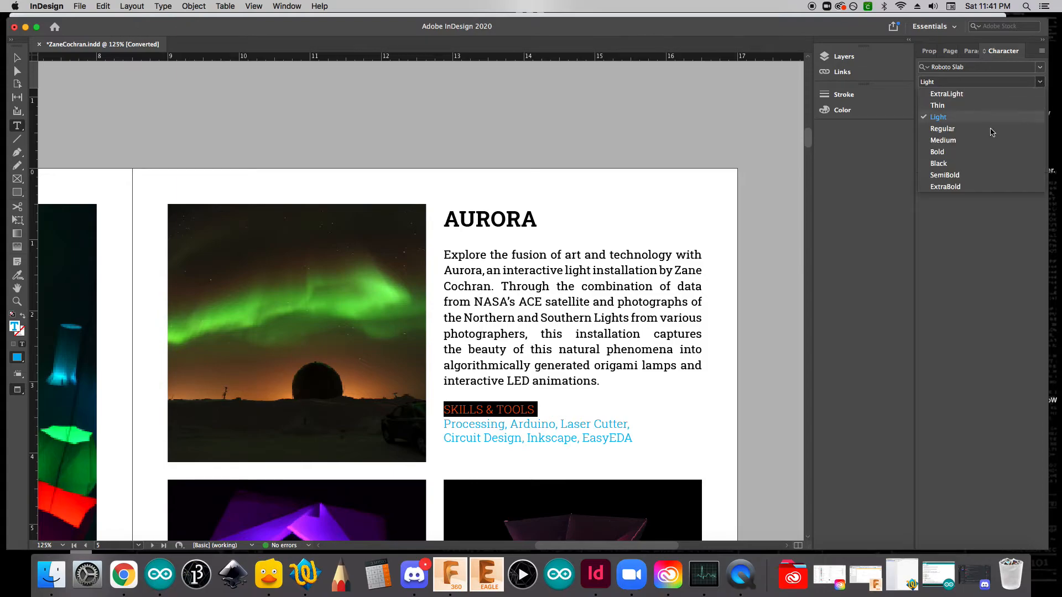
left_click(963, 154)
left_click(563, 408)
left_click(17, 58)
left_click(193, 112)
Insert another empty line between the Aurora description and the SKILLS & TOOLS heading, and deselect the text frame
scroll(294, 217, "down", 1)
scroll(297, 218, "down", 2)
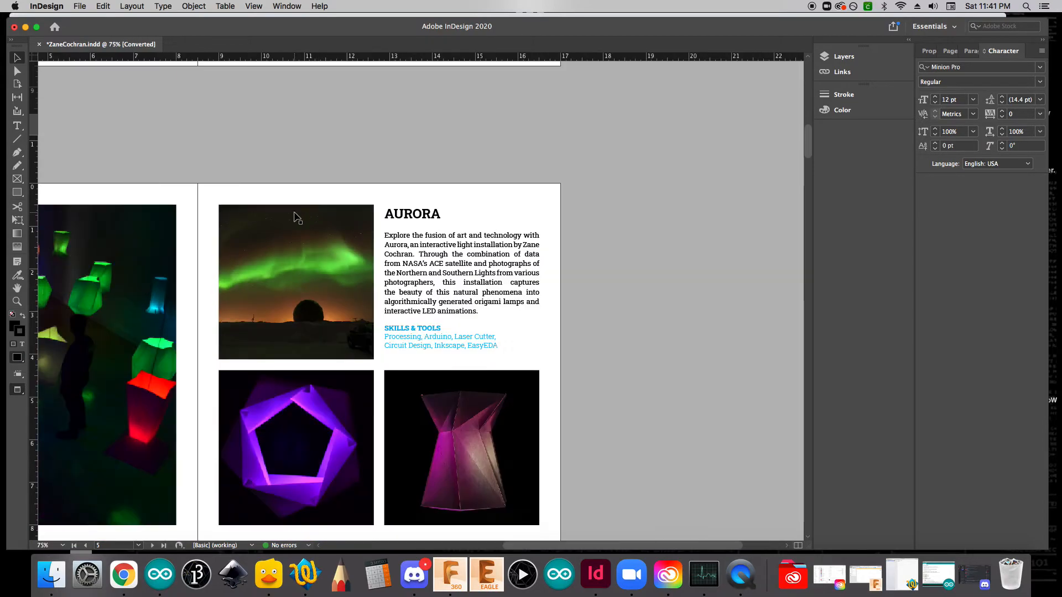
left_click_drag(611, 545, 543, 546)
scroll(520, 475, "down", 1)
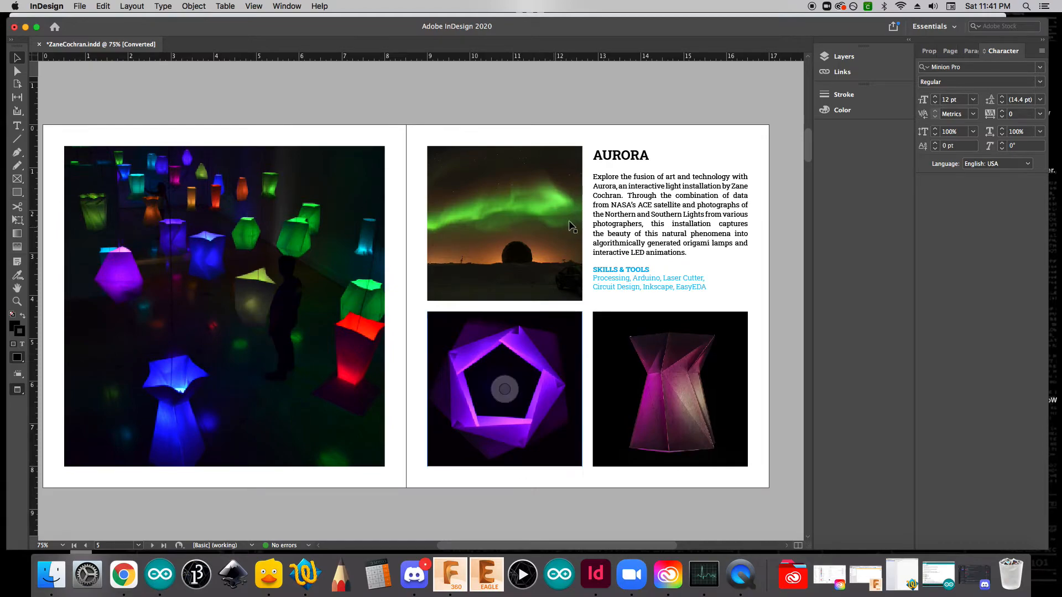
double_click(604, 270)
left_click(594, 270)
key("Return")
left_click(17, 57)
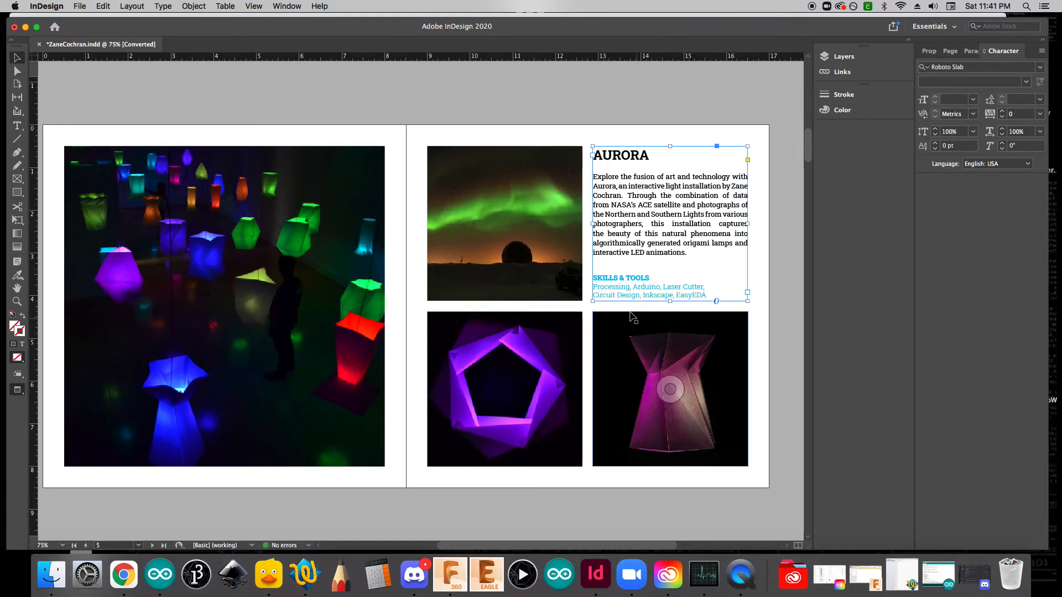
left_click(579, 92)
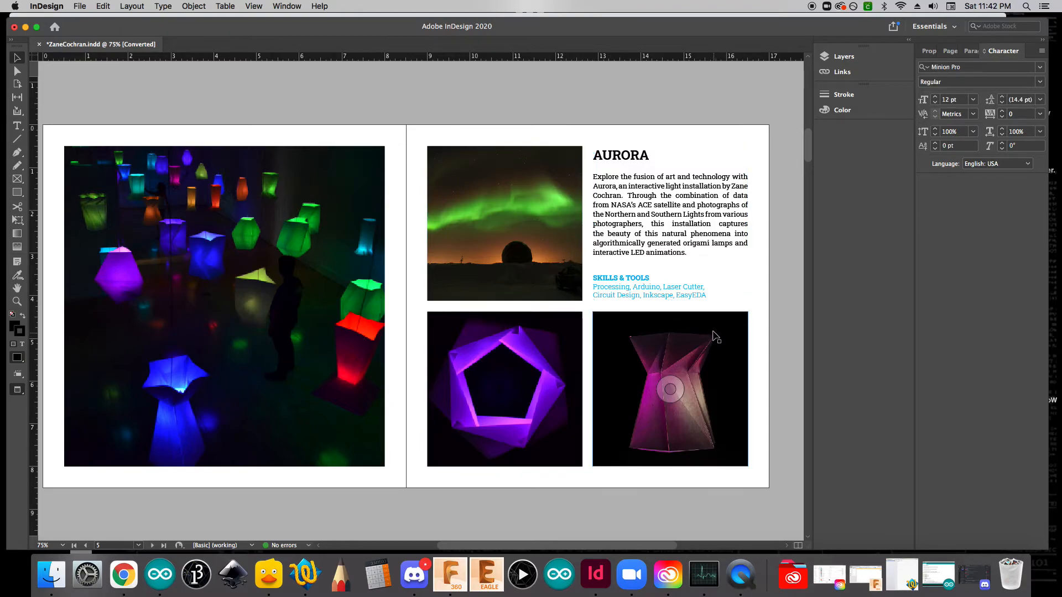
left_click_drag(669, 548, 665, 548)
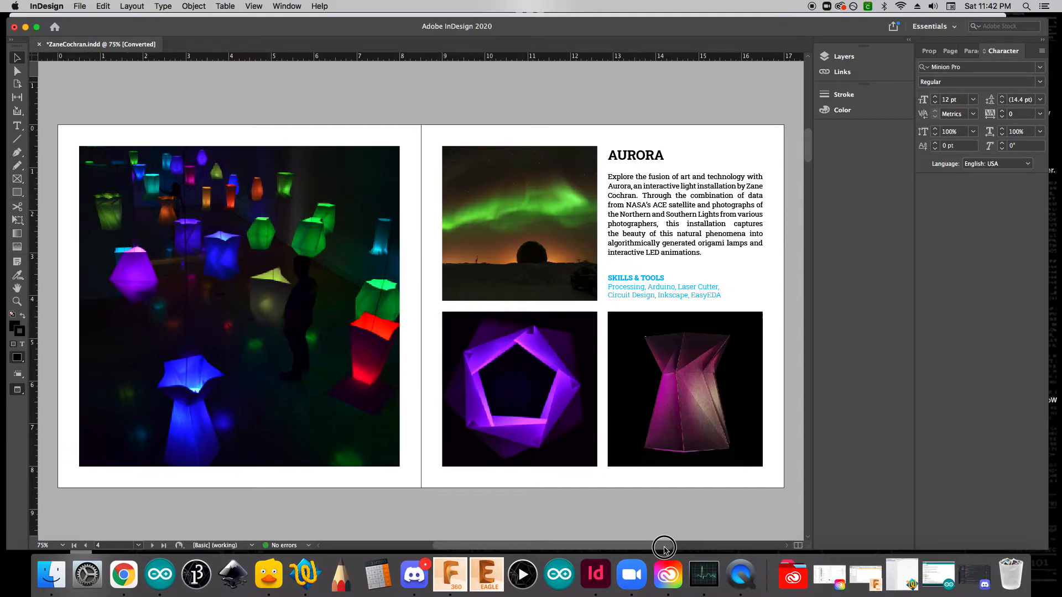
Save the document in InDesign 2020 format in the Inside folder, replacing the existing file of the same name
left_click(950, 51)
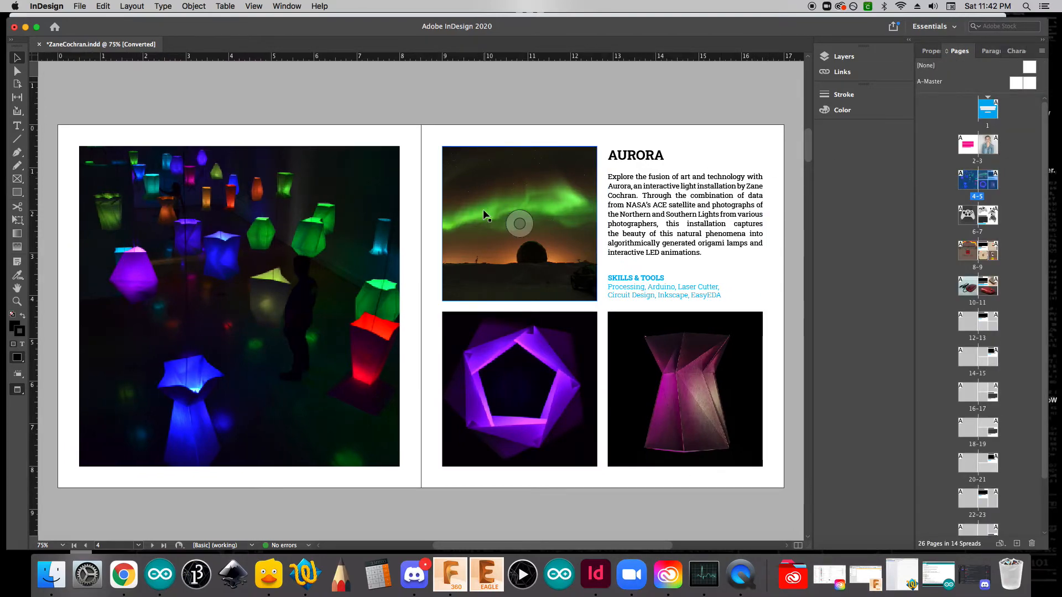
key("super+s")
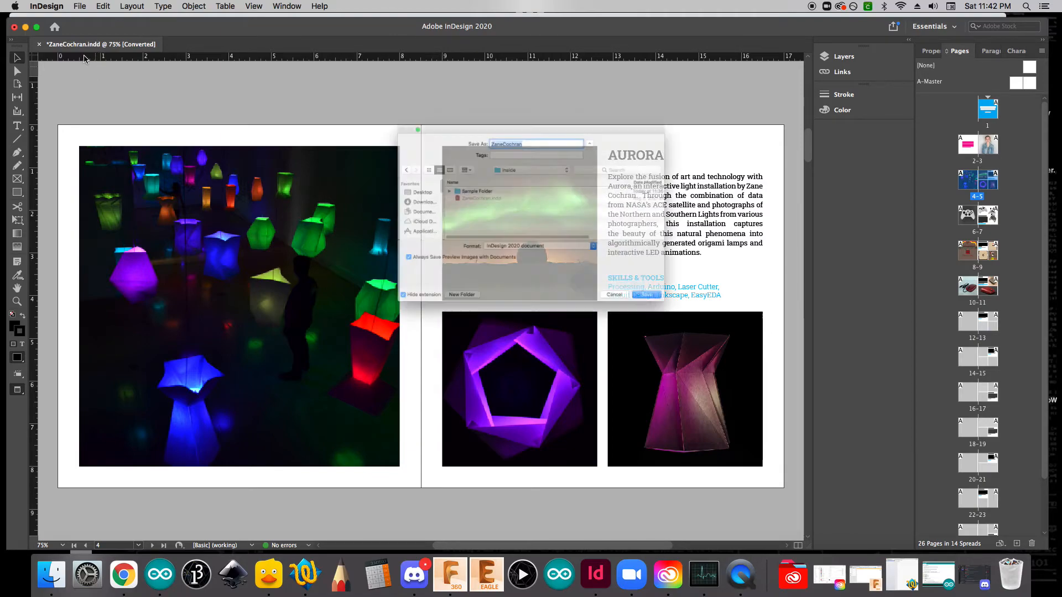
left_click(701, 333)
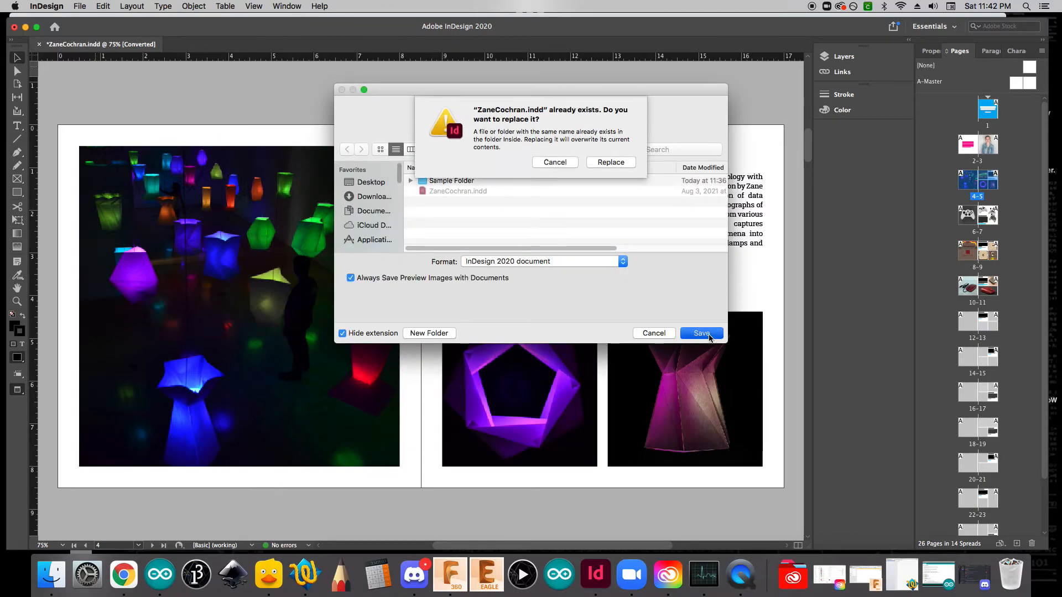
left_click(614, 162)
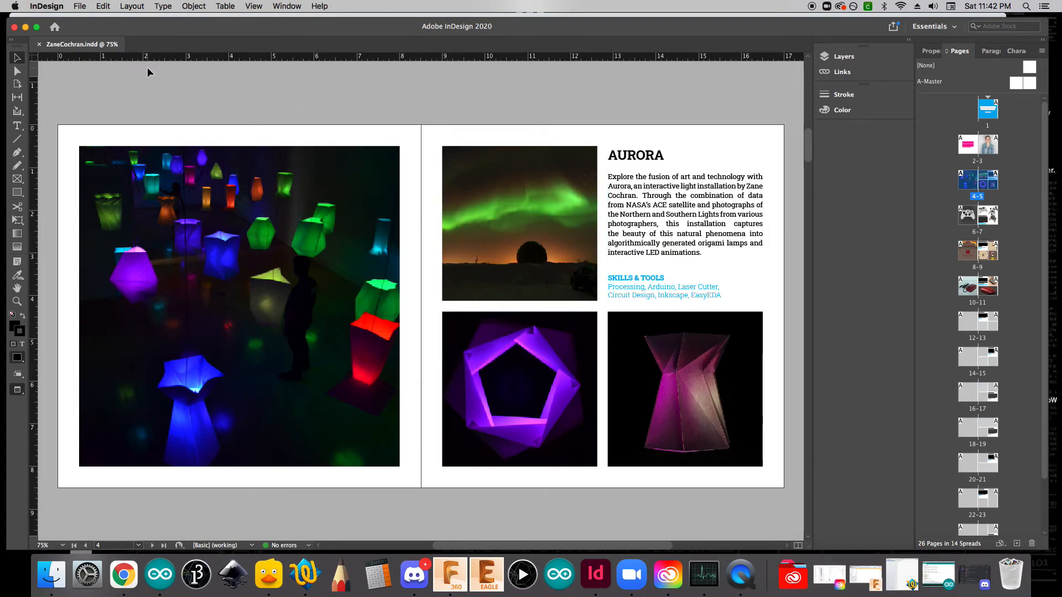
Export the portfolio as a PDF to the Inside folder using the High Quality Print preset and the document's file name
left_click(80, 6)
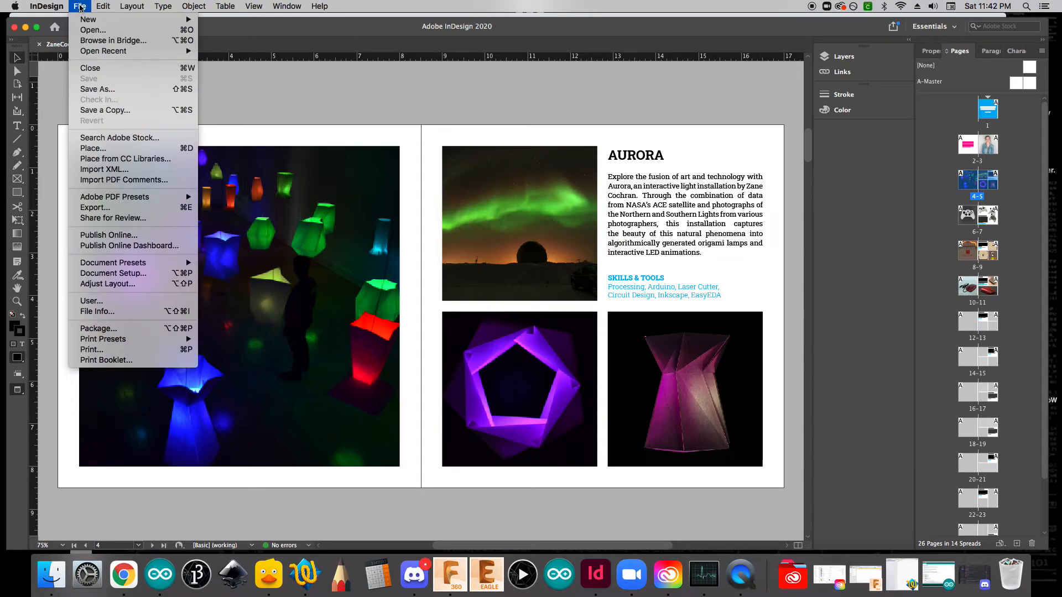
mouse_move(142, 204)
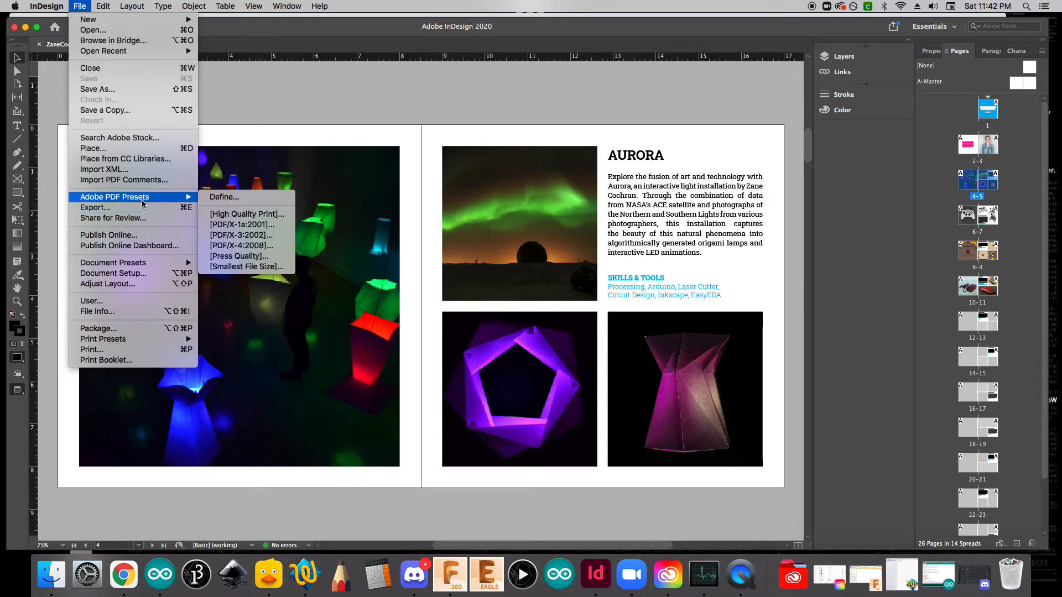
left_click(248, 217)
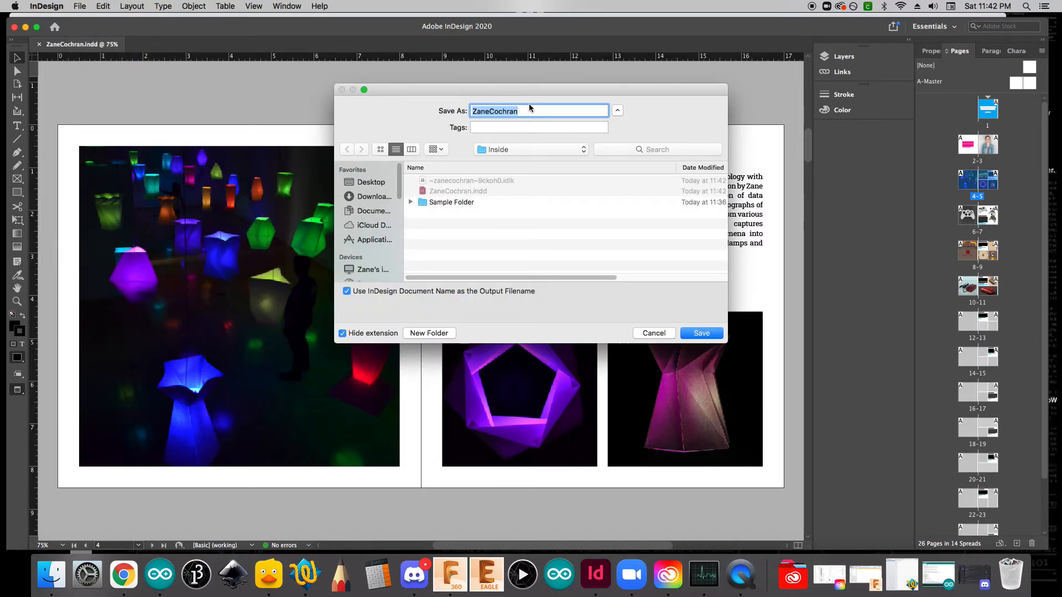
left_click(701, 333)
left_click(685, 471)
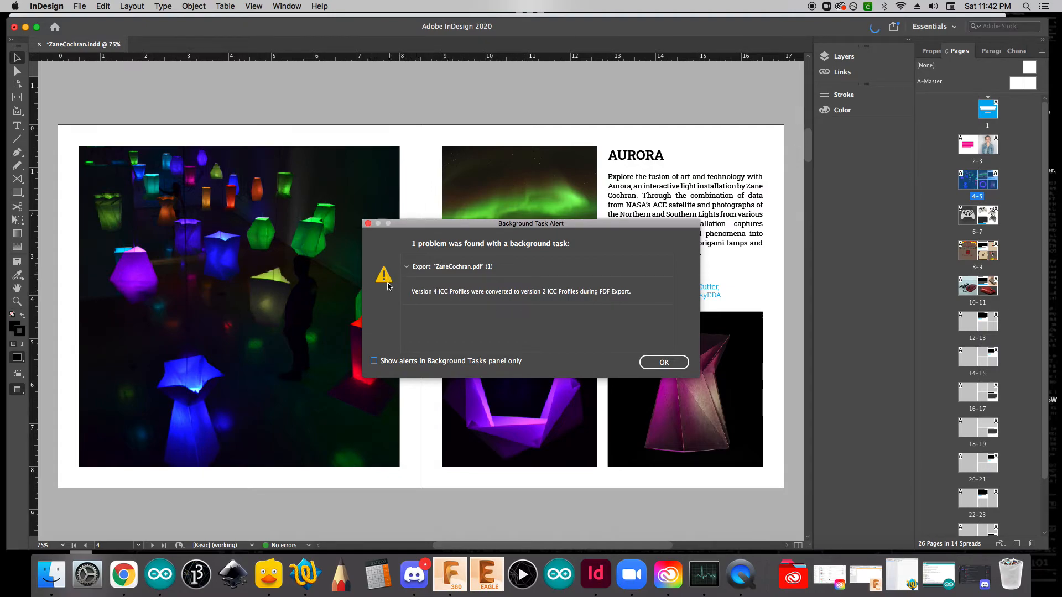
left_click(668, 362)
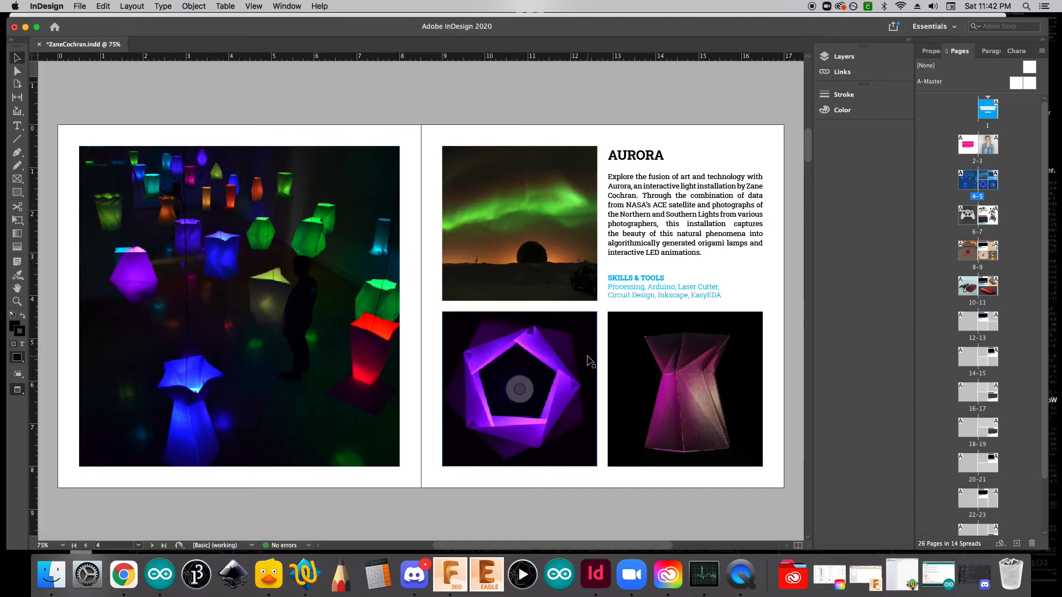
Check the effective PPI of each of the four linked images on the Aurora spread
left_click(626, 338)
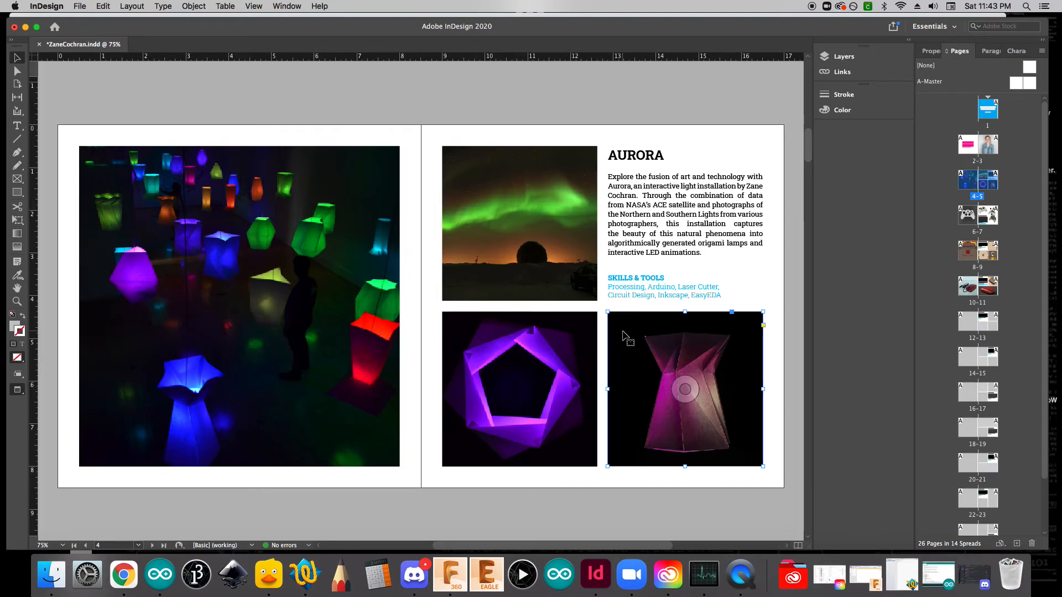
left_click(843, 72)
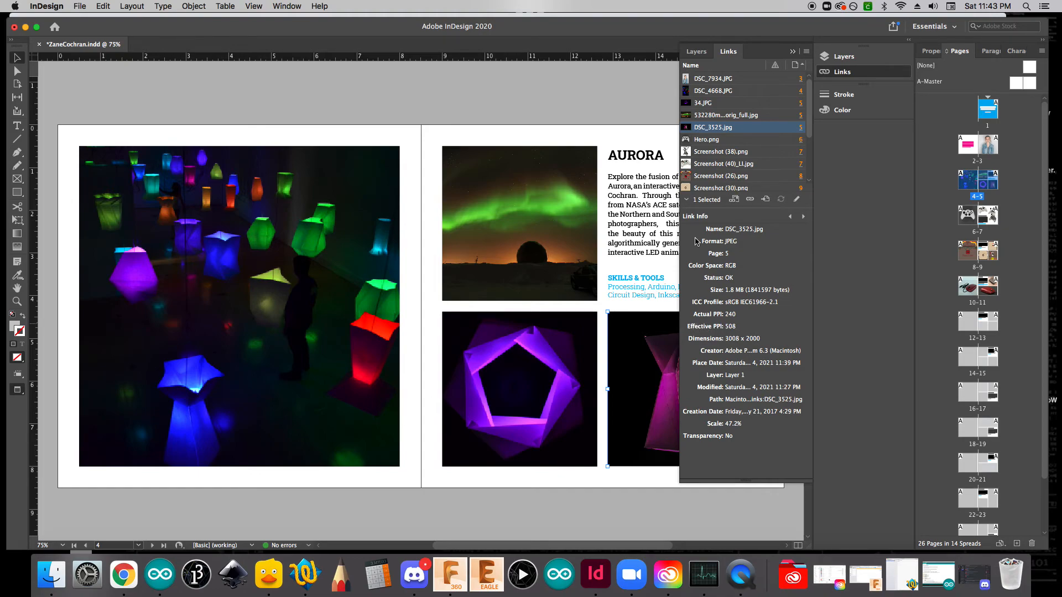
left_click(560, 333)
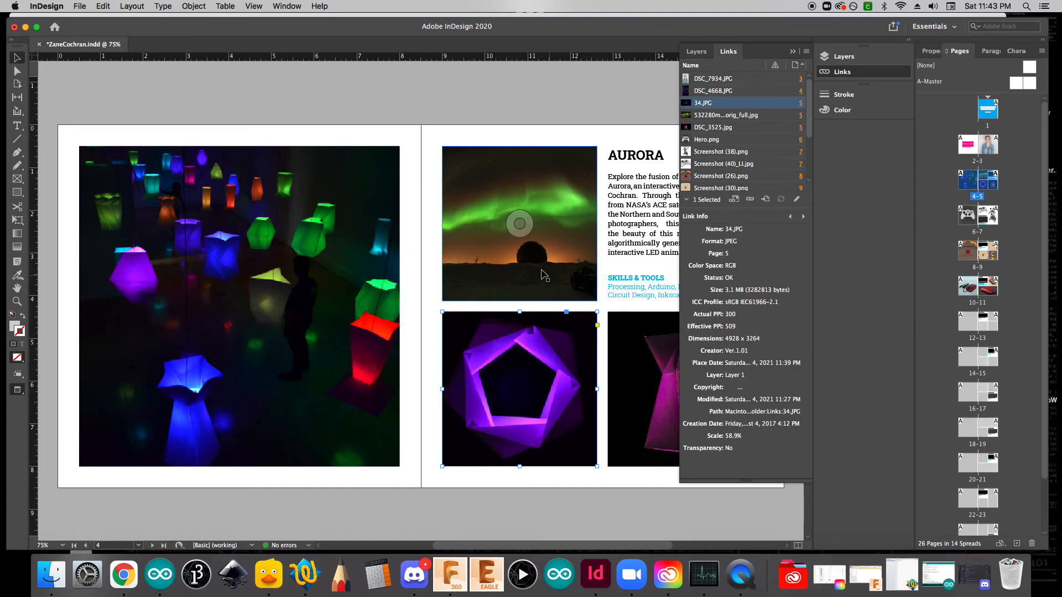
left_click(568, 198)
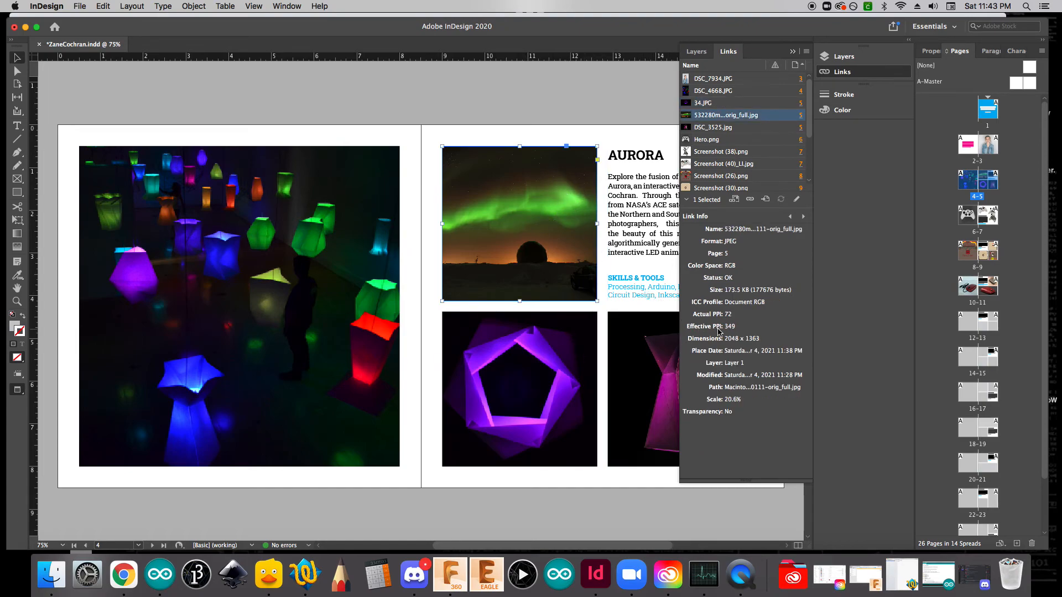
left_click(379, 175)
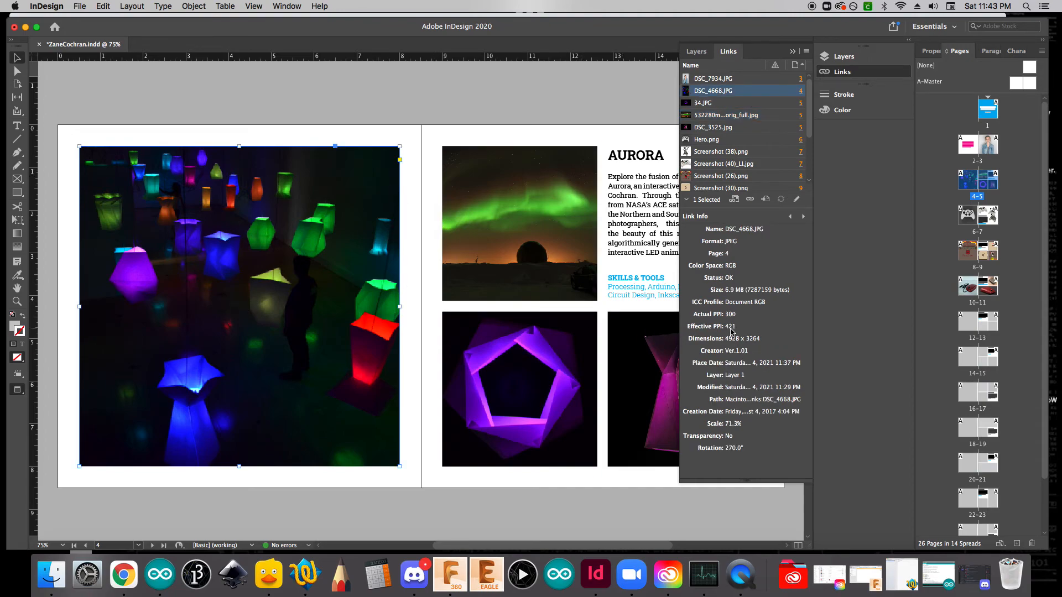
left_click(503, 111)
left_click(880, 72)
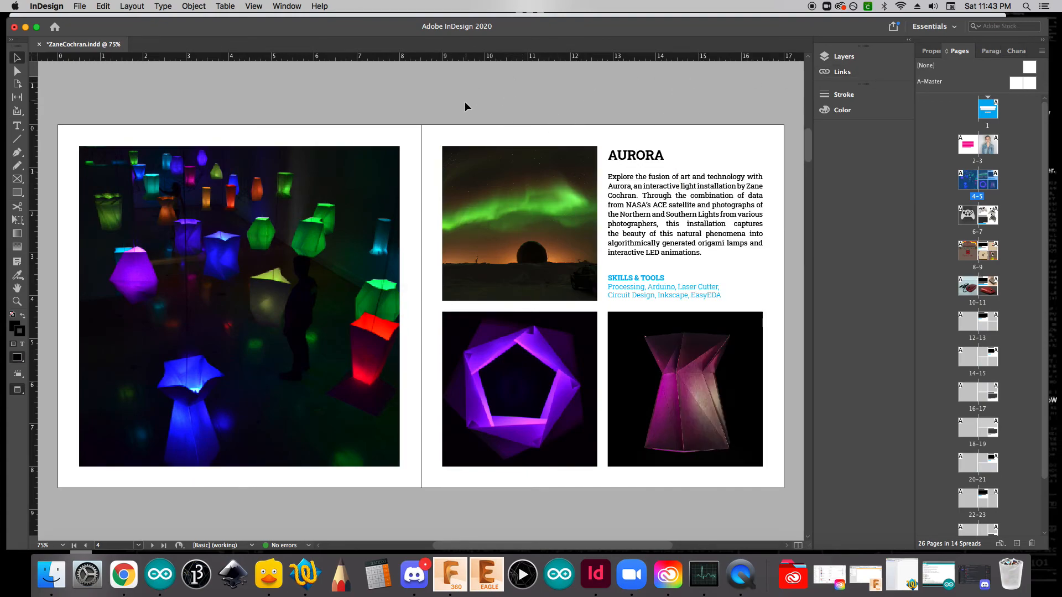
Save the portfolio document again
key("super+s")
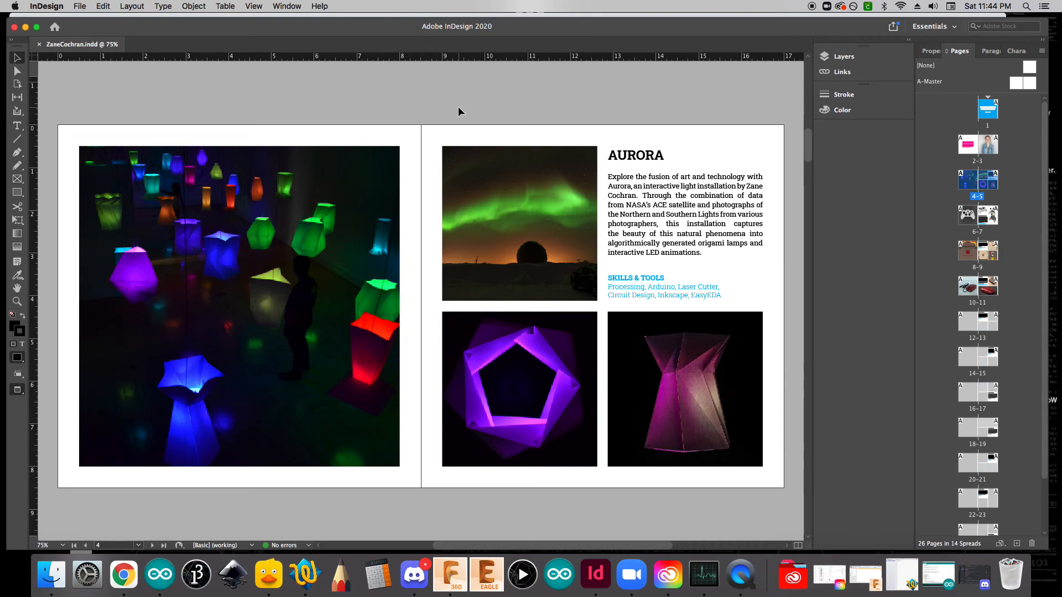
Switch to Finder, locate the exported portfolio PDF in the Inside folder, and open its preview
left_click(52, 573)
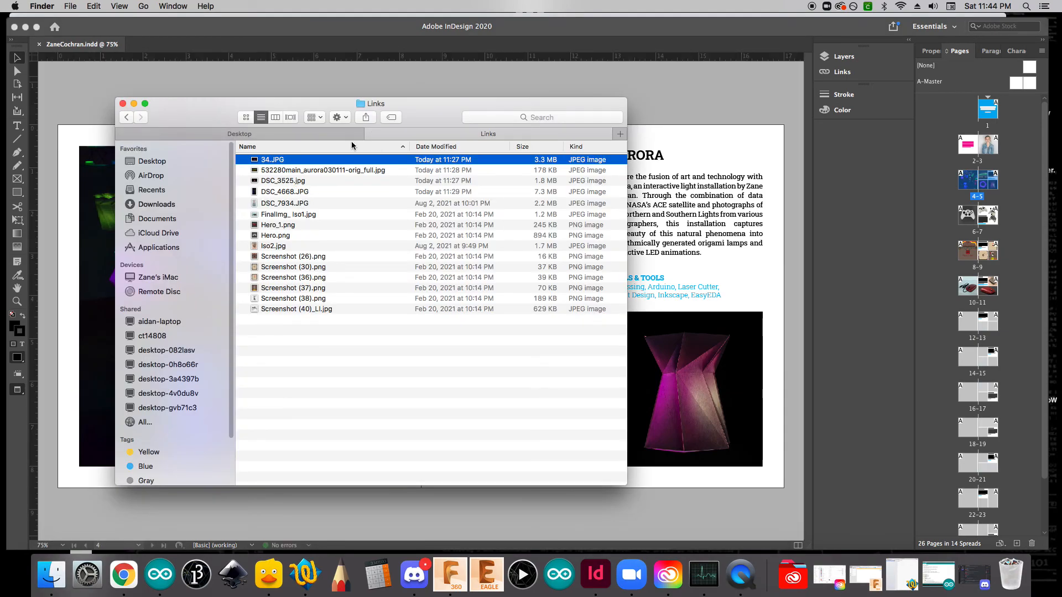
left_click(275, 116)
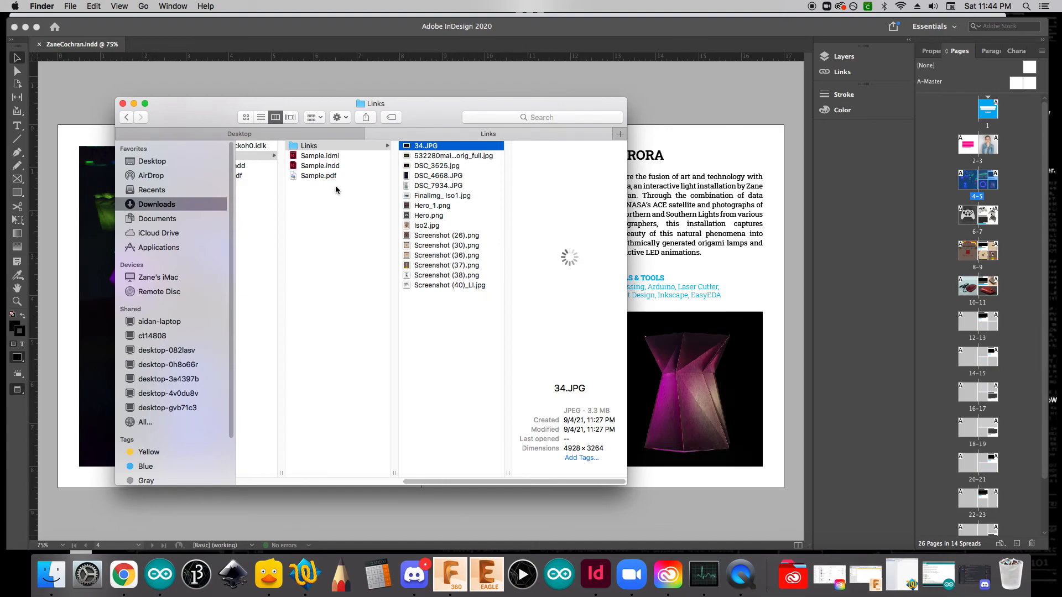
left_click(313, 176)
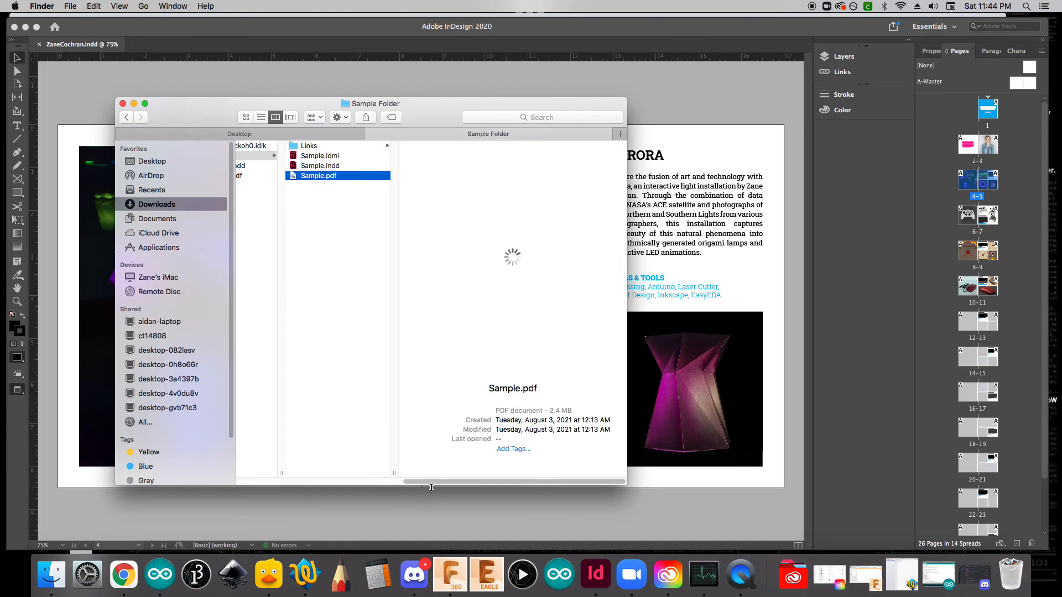
left_click_drag(432, 486, 375, 483)
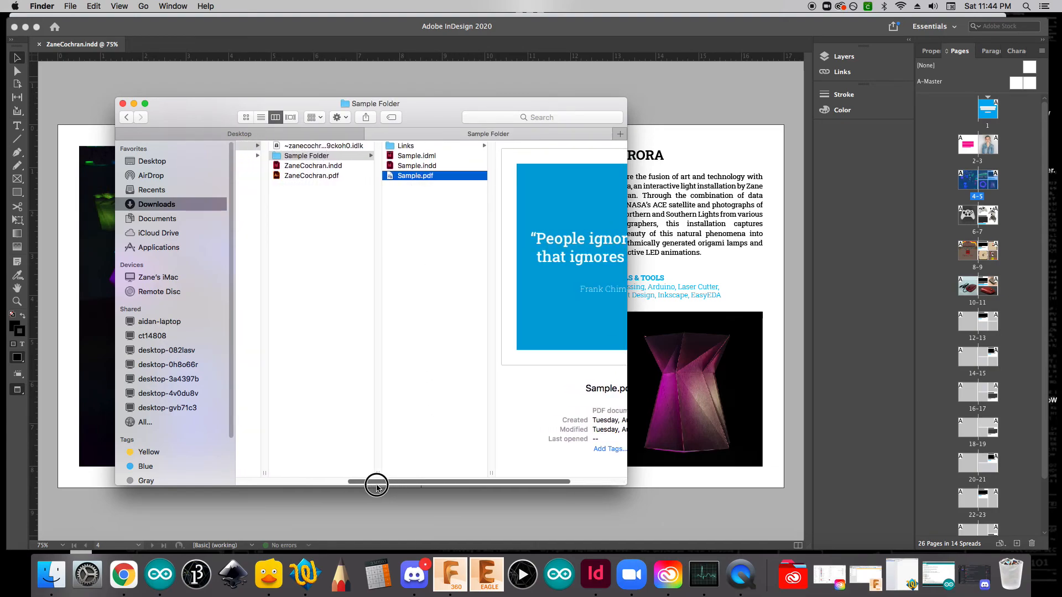
left_click(317, 176)
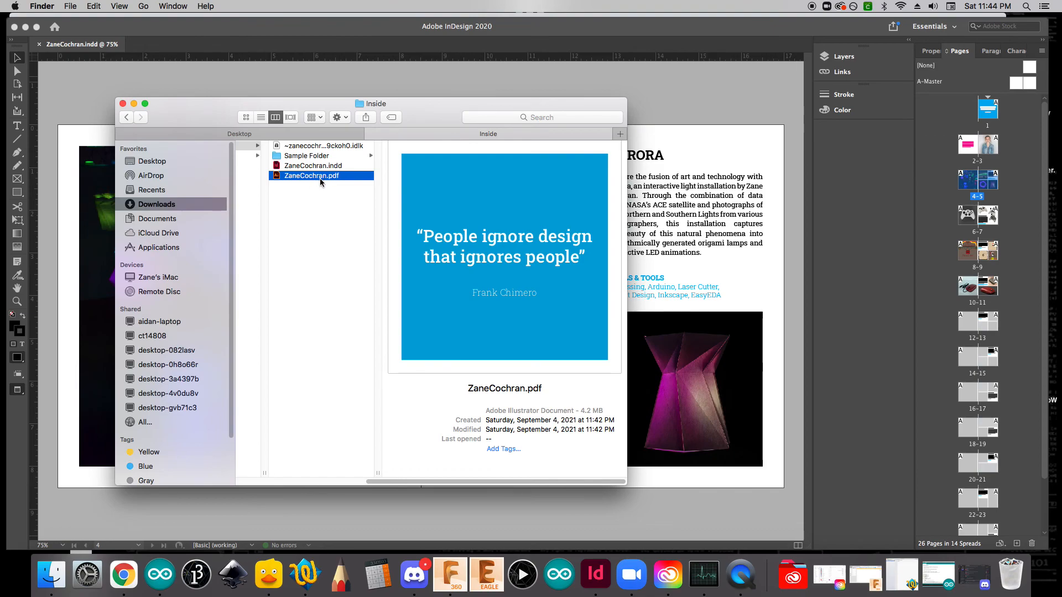
key("space")
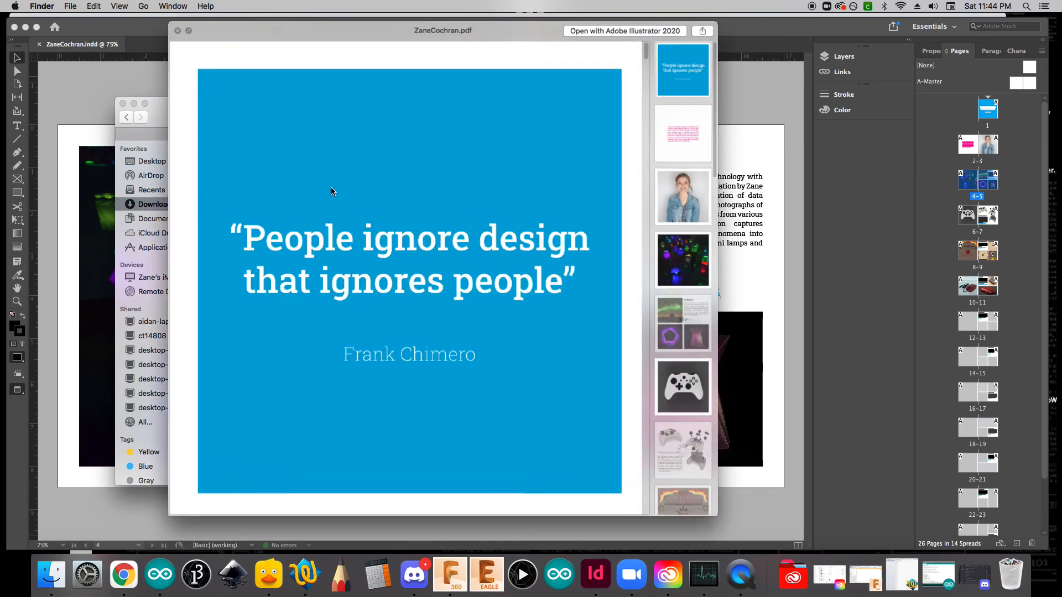
Review the quote, introduction, portrait and project pages of the exported PDF, and close the preview and the folder window
left_click(689, 139)
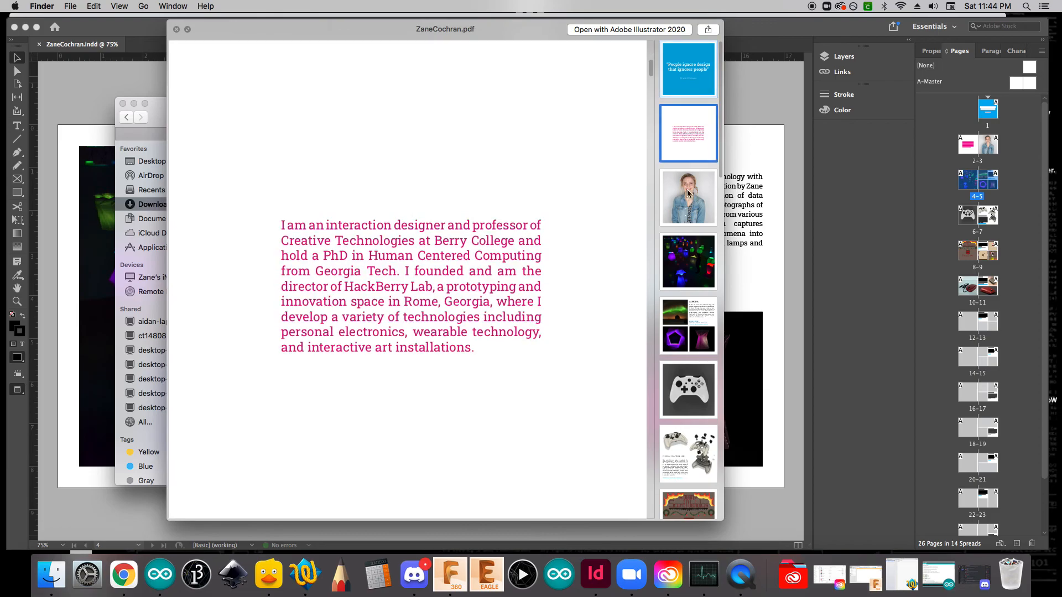
left_click(692, 205)
left_click(694, 266)
left_click(699, 383)
left_click(688, 136)
left_click(689, 72)
left_click(691, 135)
left_click(696, 195)
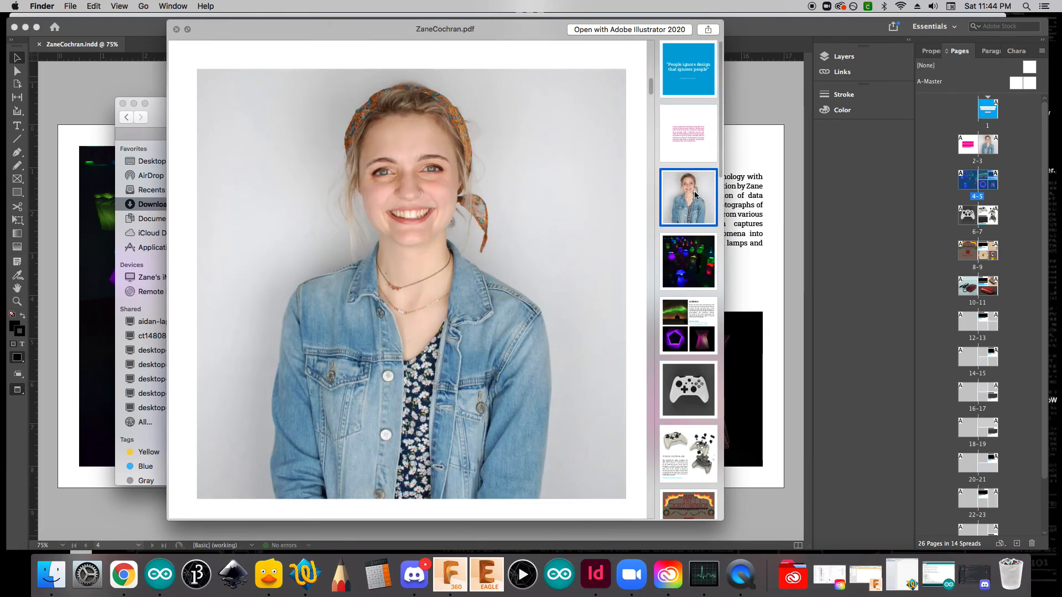
left_click(686, 258)
left_click(694, 326)
left_click(693, 257)
left_click(694, 327)
left_click(692, 259)
left_click(695, 334)
left_click(691, 265)
left_click(692, 329)
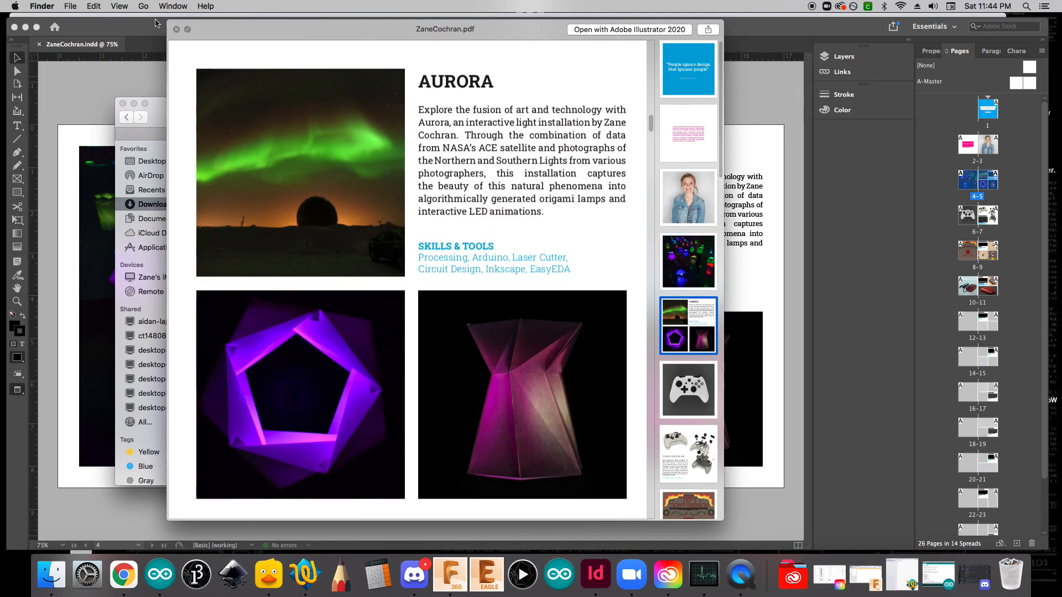
left_click(176, 29)
left_click(124, 105)
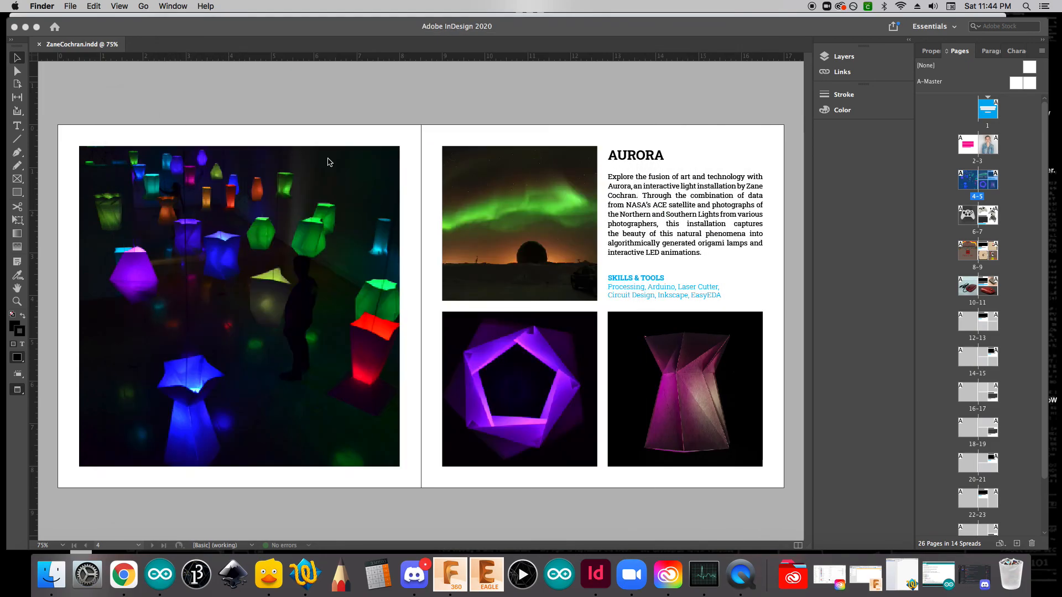
View the Fusion Controller spread on pages 6–7 of the InDesign document
scroll(713, 258, "down", 5)
scroll(713, 257, "down", 2)
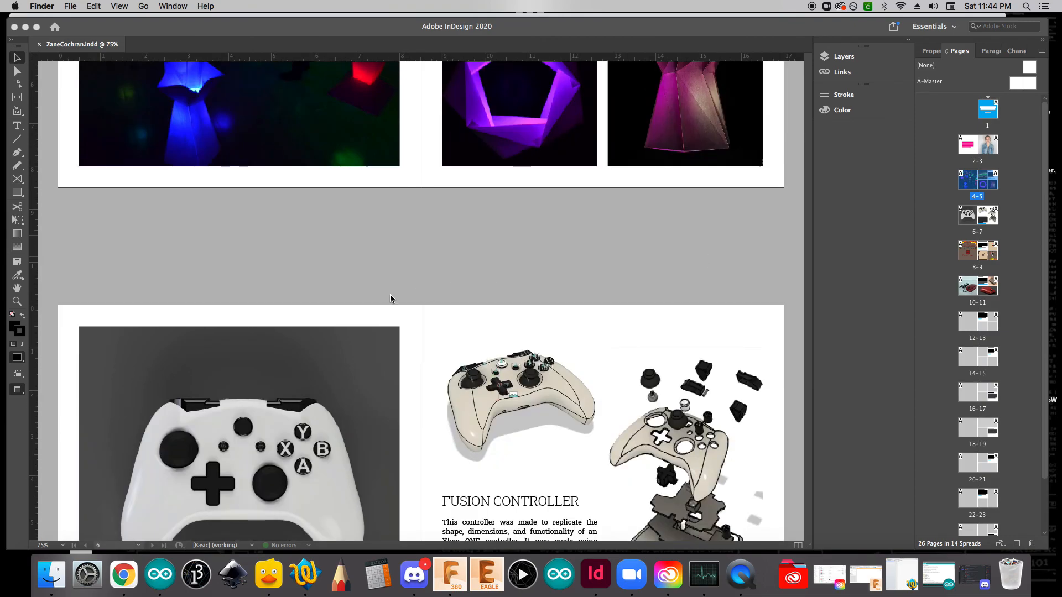
scroll(261, 384, "down", 3)
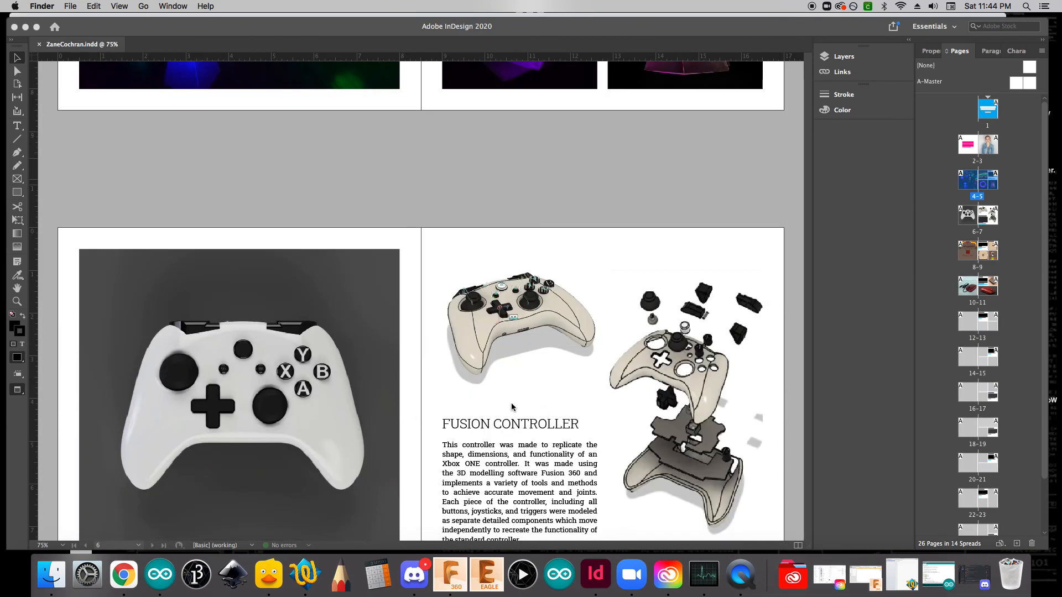
Review the placeholder project layouts from pages 12–13 through the last spread, and return to the Aurora spread on pages 4–5
scroll(506, 414, "down", 15)
scroll(511, 403, "up", 5)
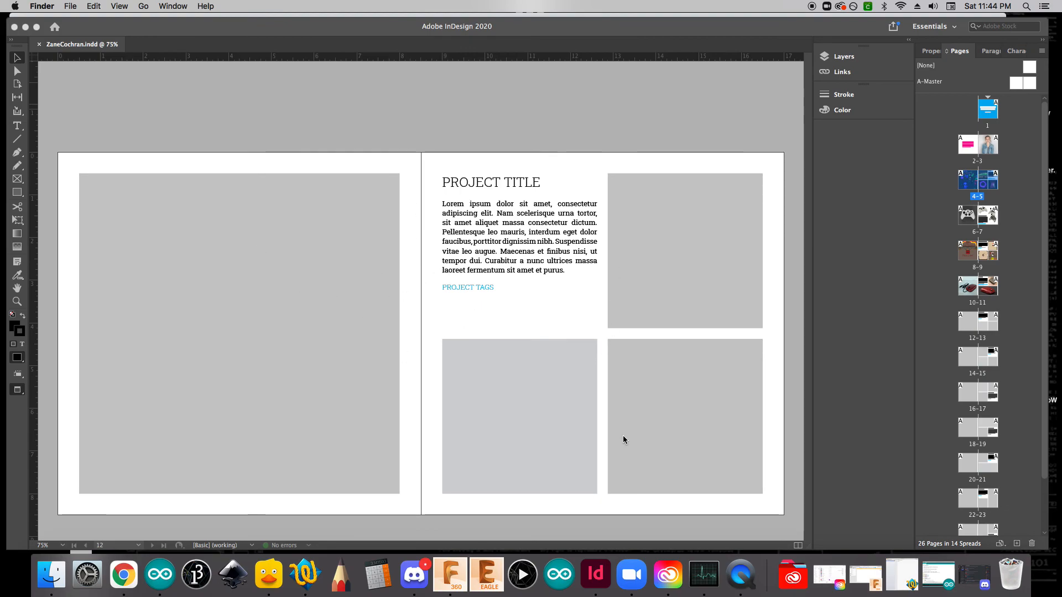
scroll(623, 436, "down", 5)
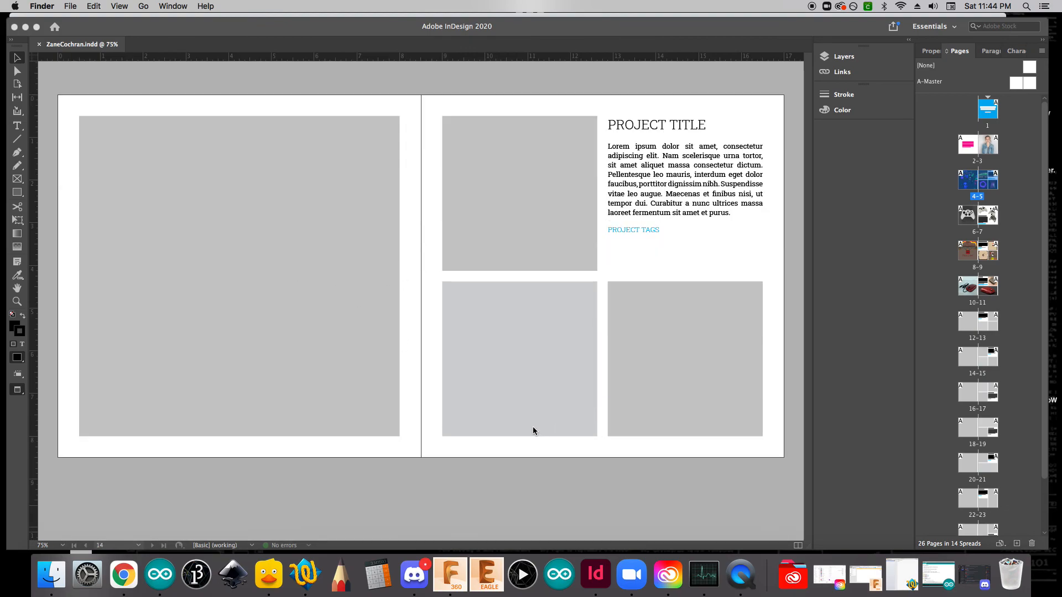
scroll(532, 429, "down", 5)
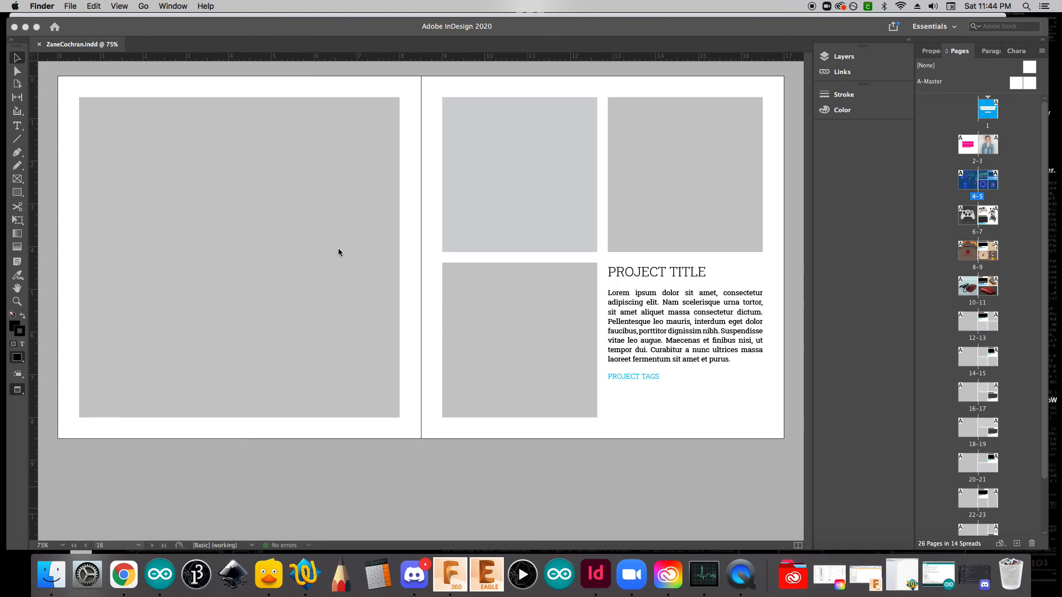
scroll(587, 410, "down", 5)
scroll(588, 410, "down", 5)
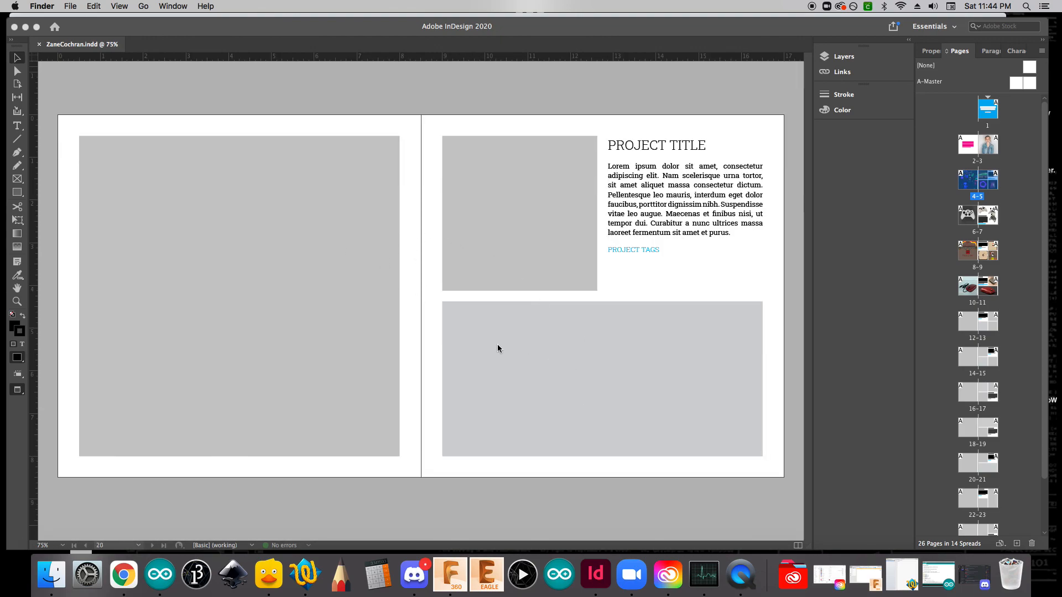
scroll(632, 340, "down", 5)
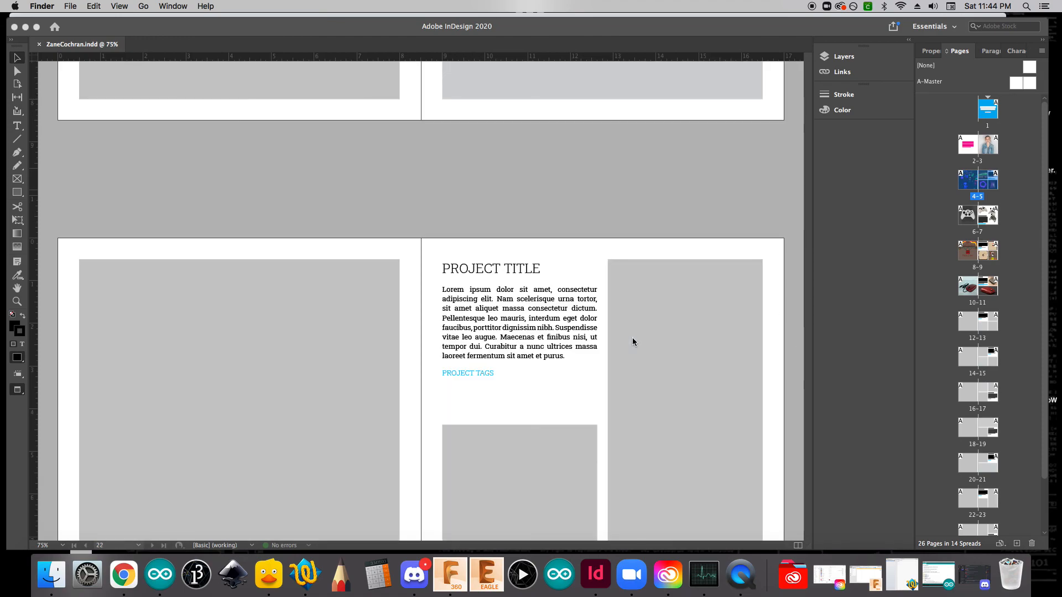
scroll(596, 348, "up", 20)
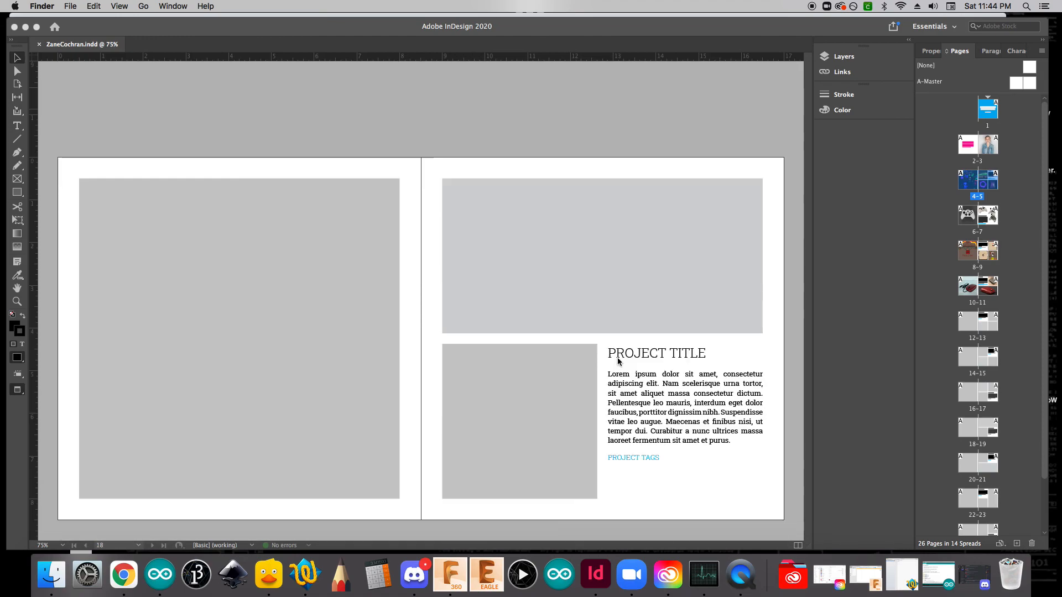
scroll(619, 357, "down", 10)
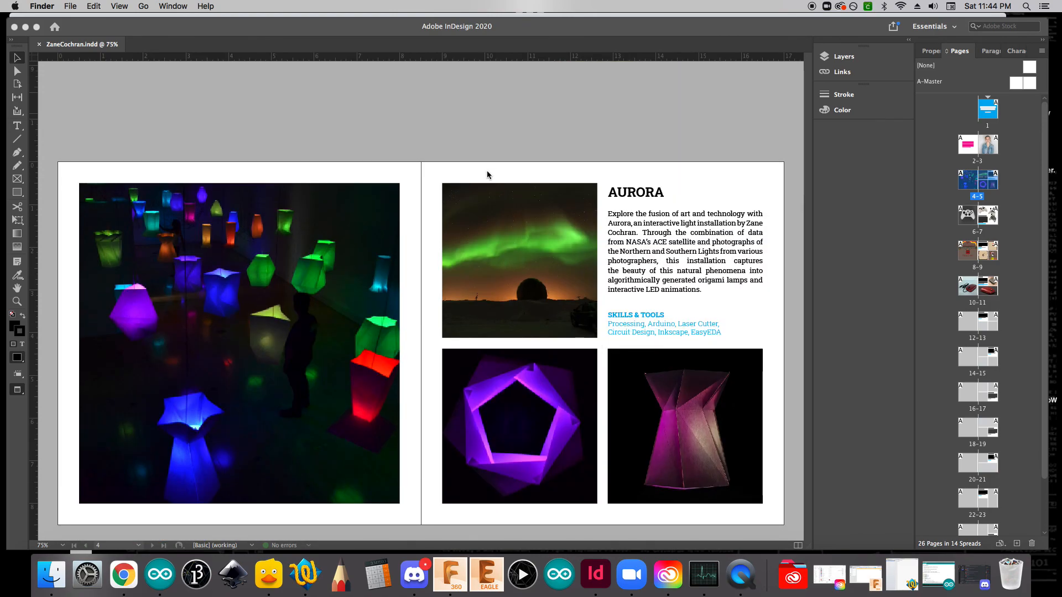
left_click(507, 144)
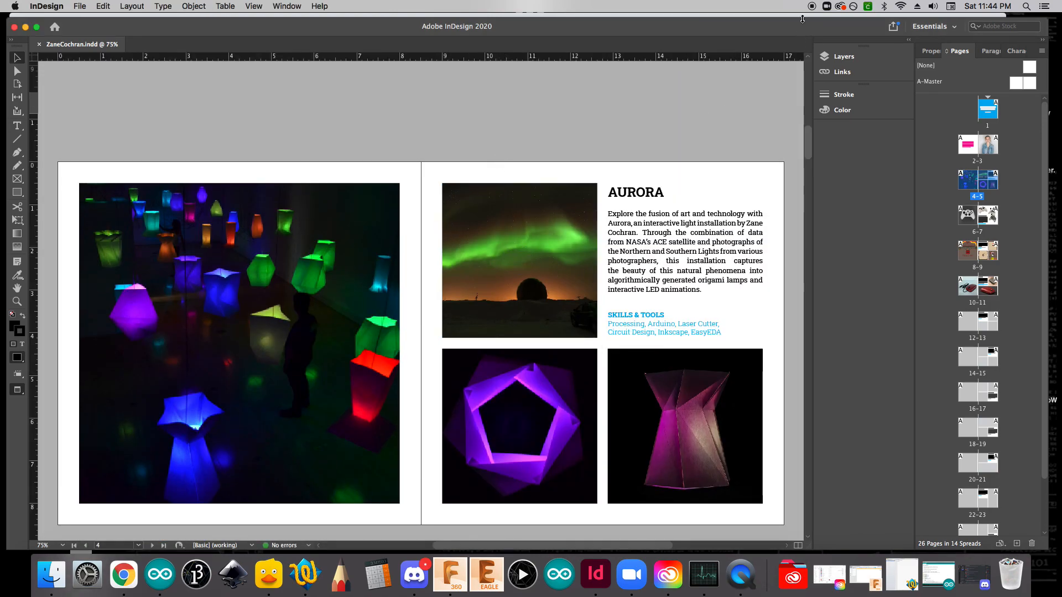